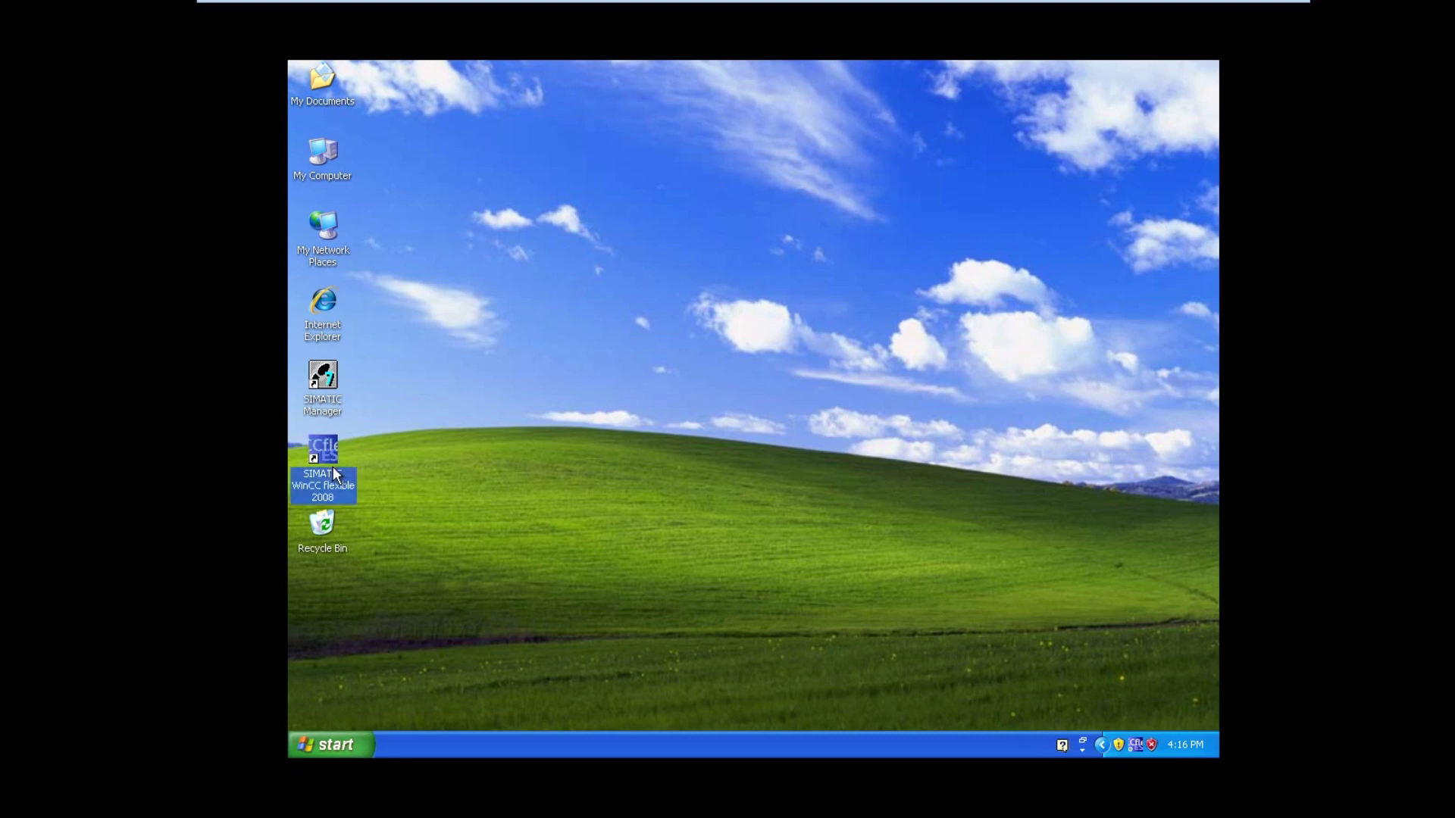
Launch SIMATIC WinCC flexible 2008 and create an empty project.
click(394, 448)
double_click(321, 465)
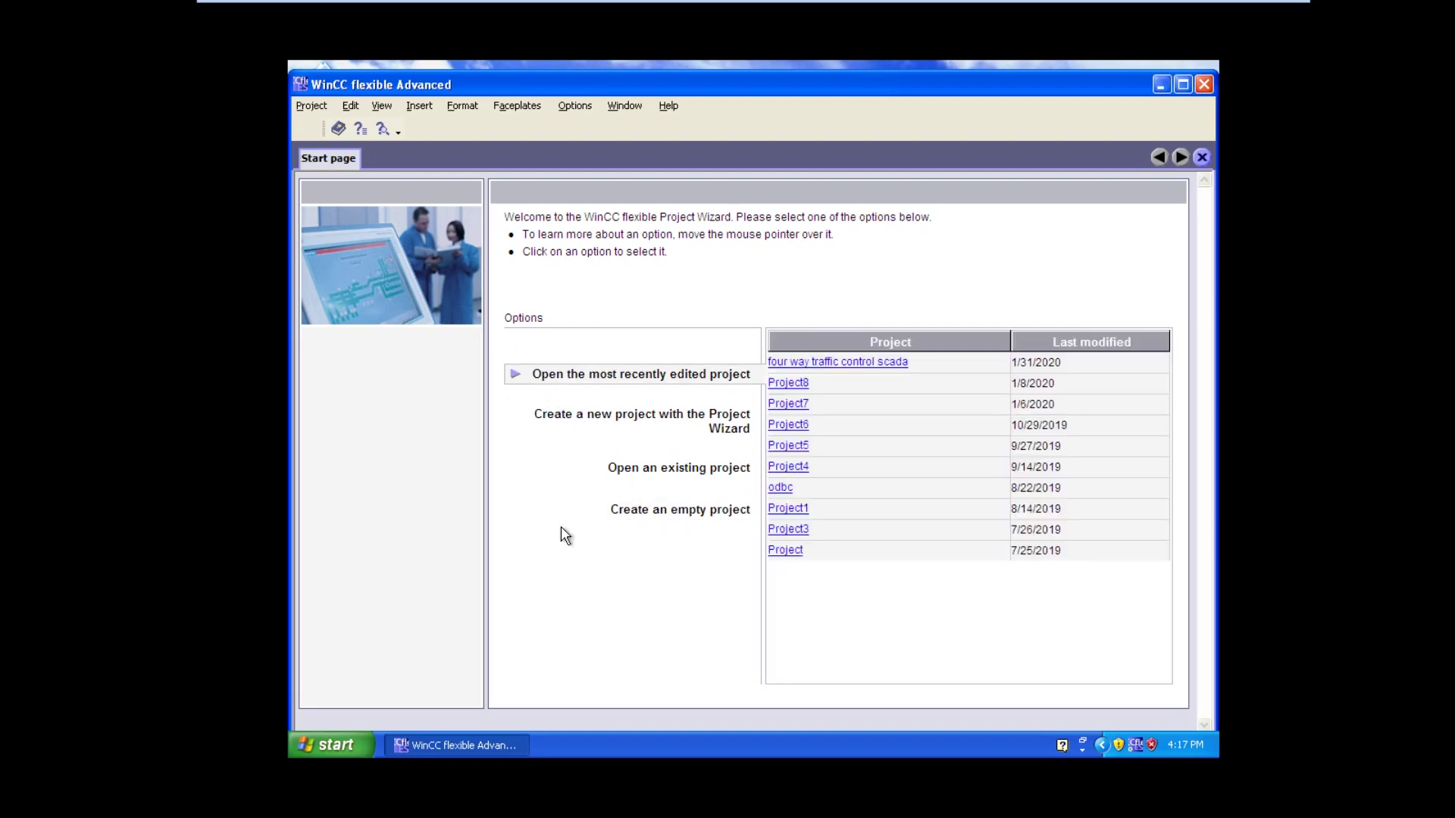
mouse_move(694, 515)
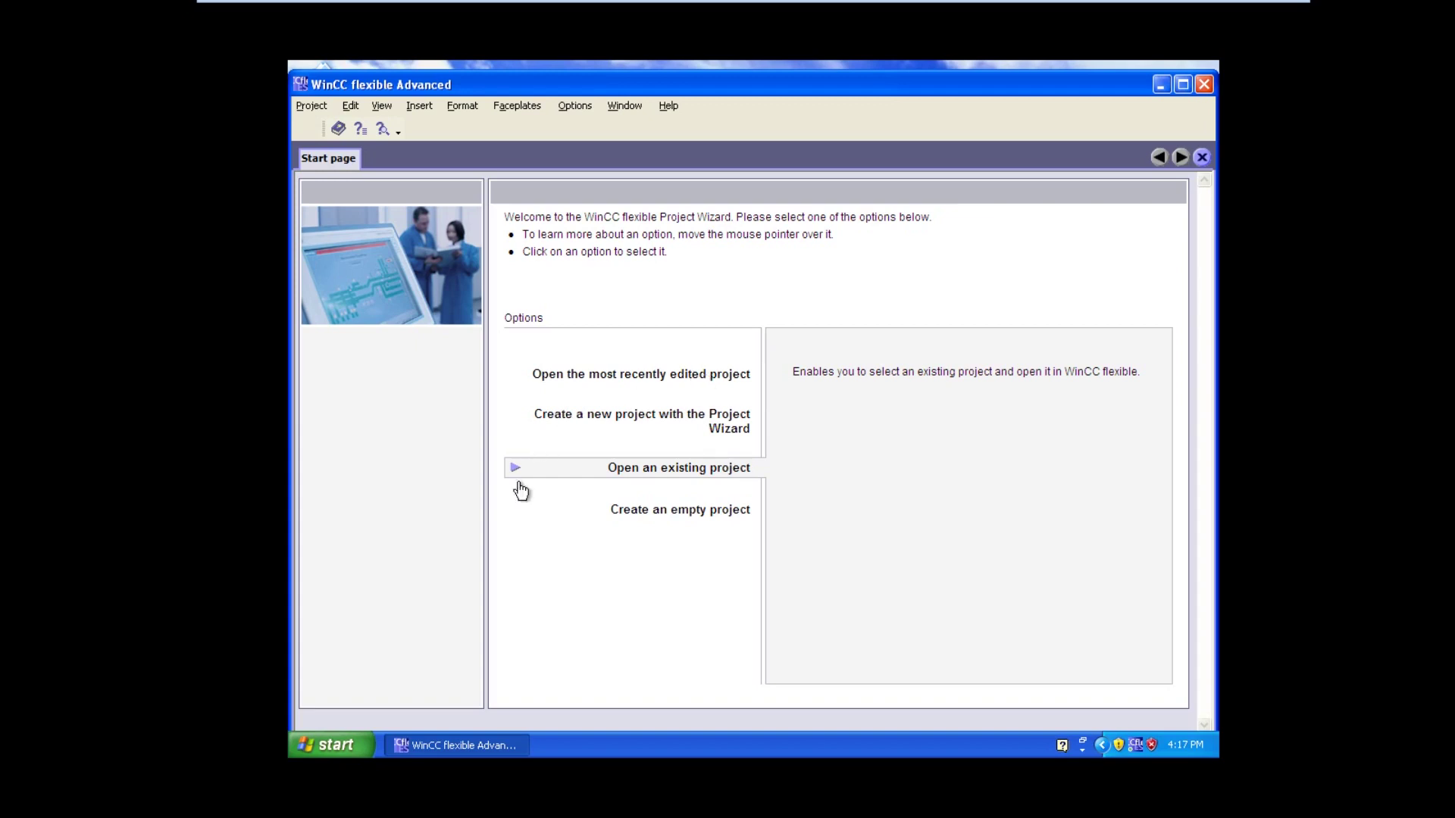
click(677, 512)
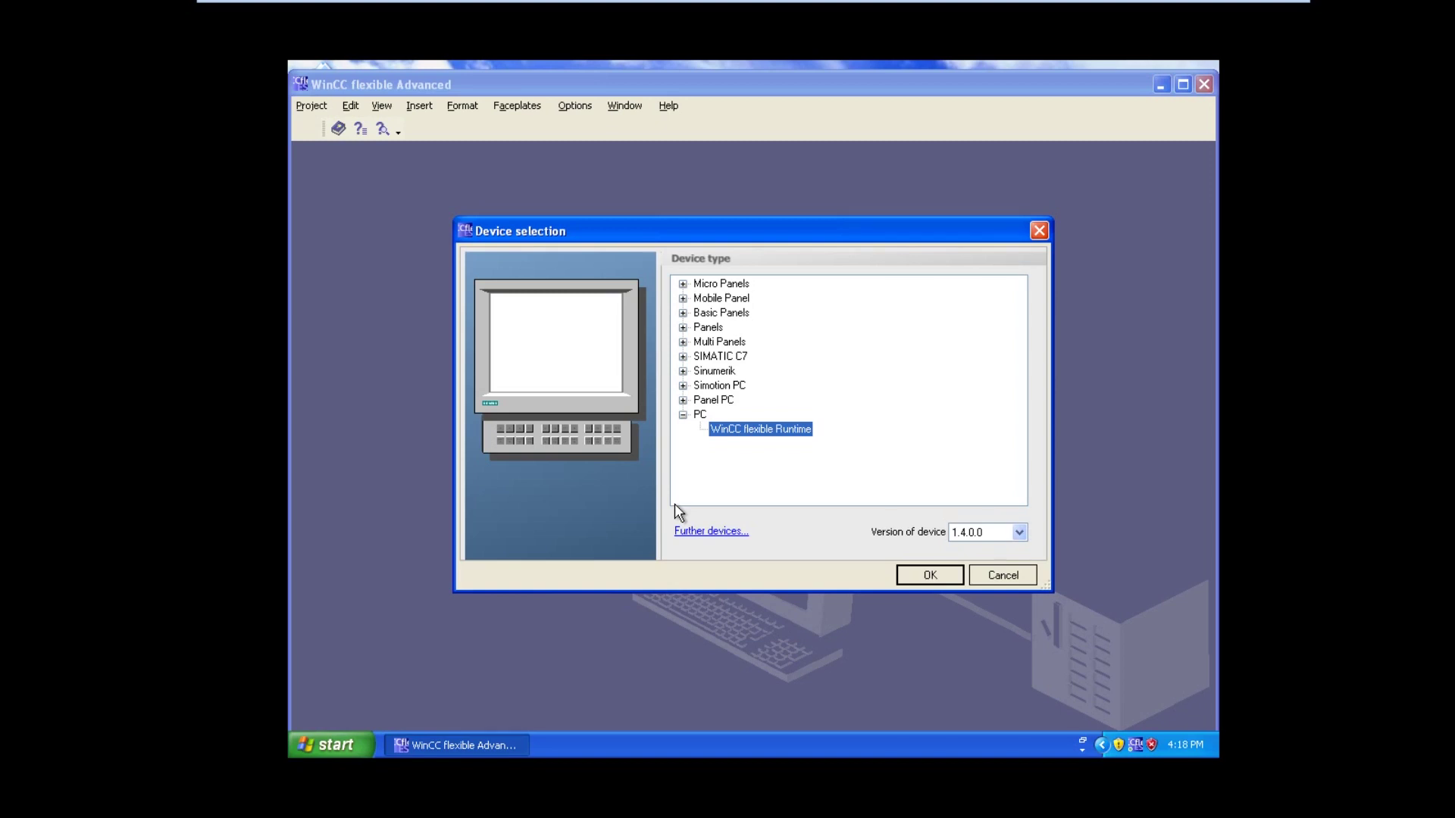
Examine the available device types, including the Micro, Mobile, Basic and Multi Panels and the SIMATIC C7 models.
click(683, 285)
click(682, 285)
click(683, 299)
click(683, 298)
click(682, 314)
click(682, 315)
click(682, 343)
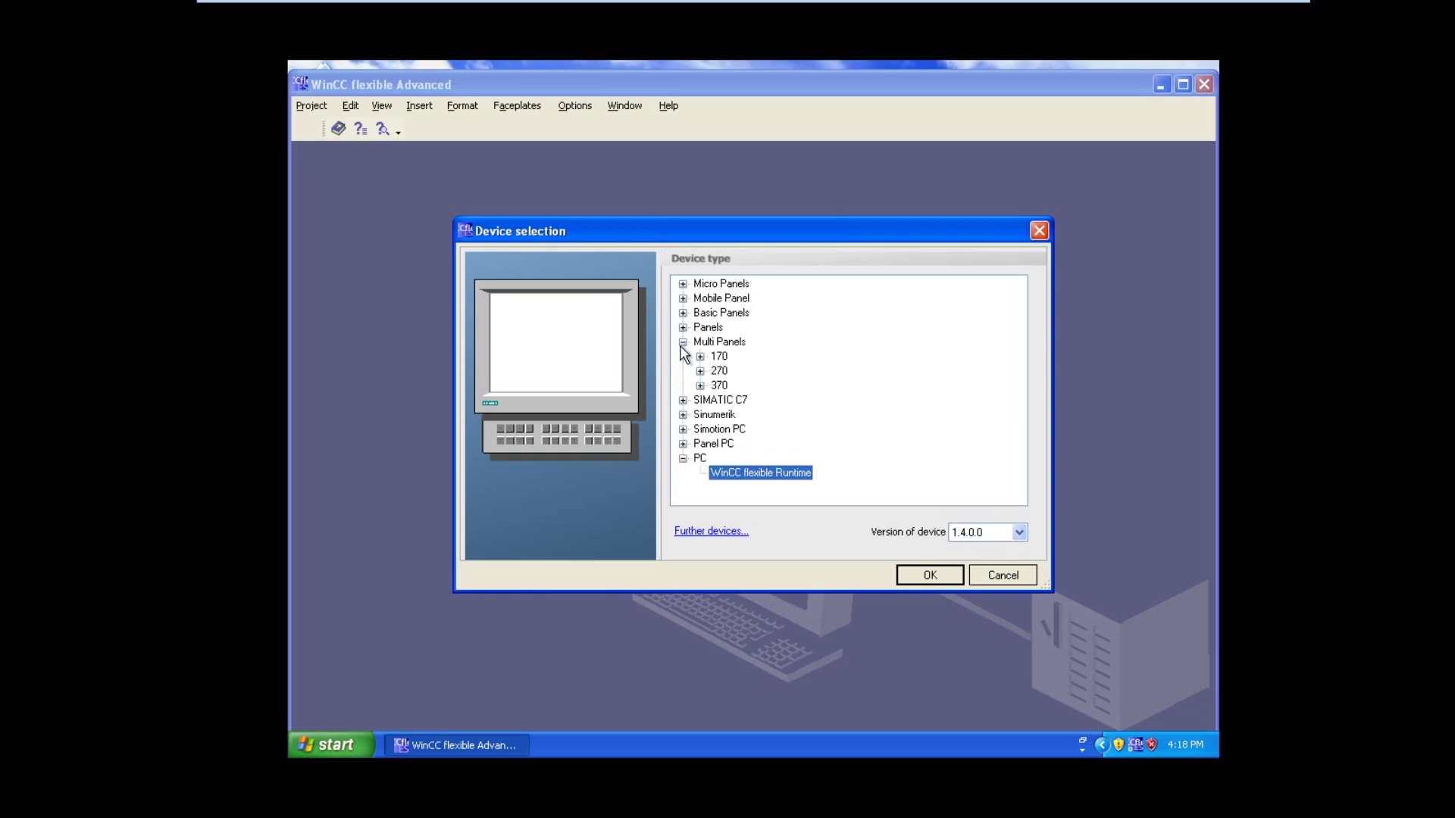
click(683, 344)
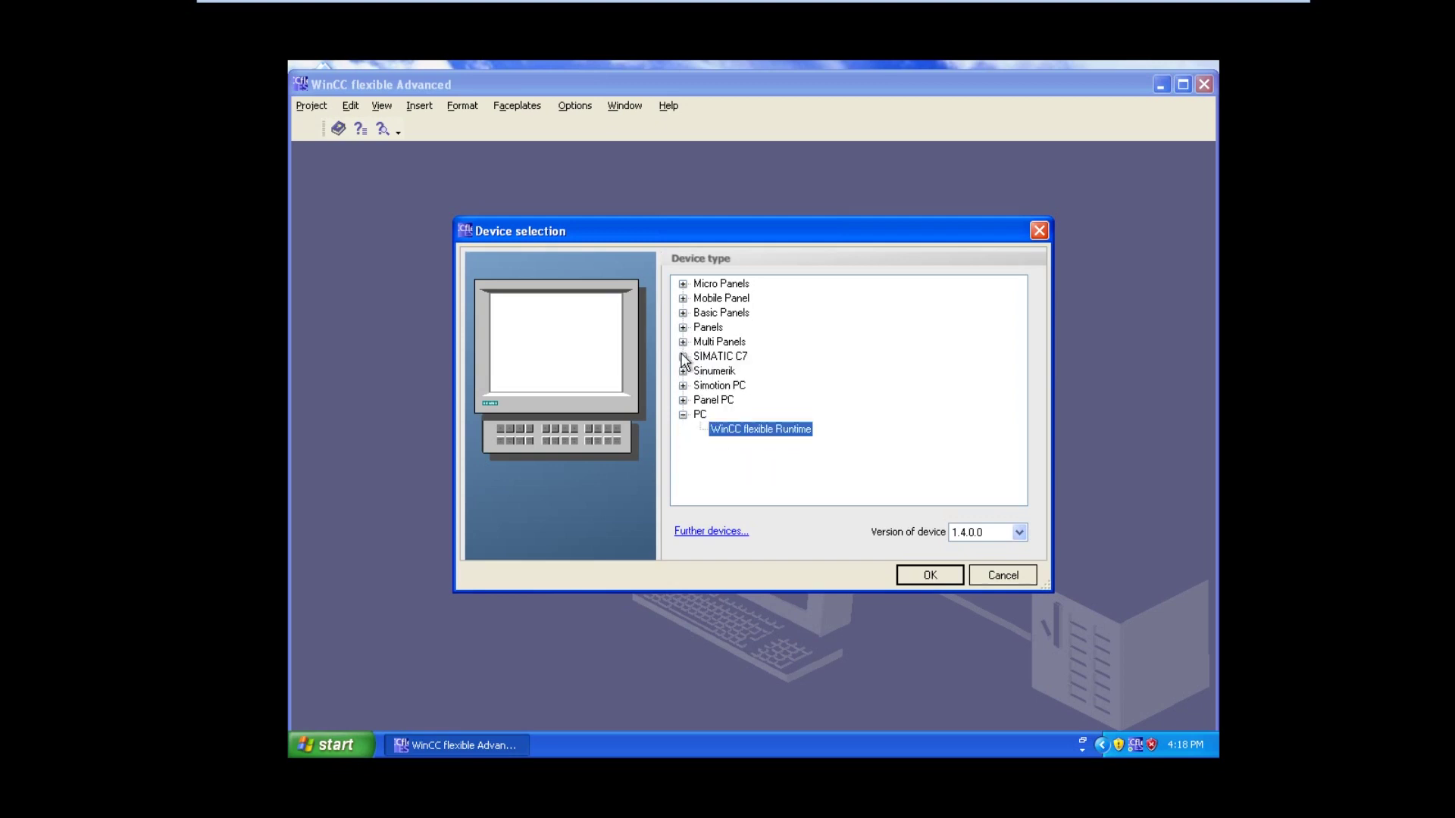
click(683, 357)
click(700, 371)
click(699, 372)
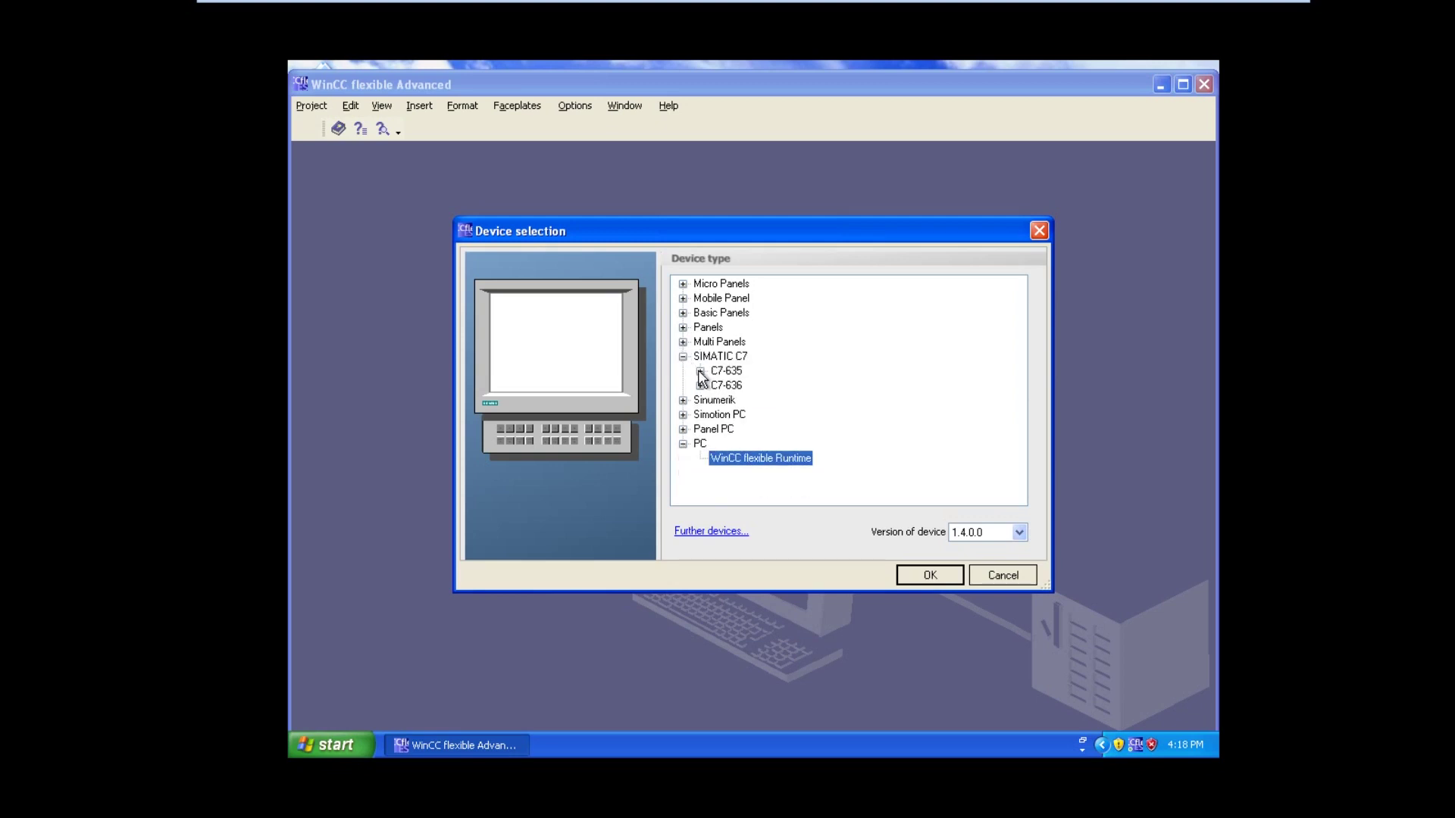
click(700, 386)
click(700, 386)
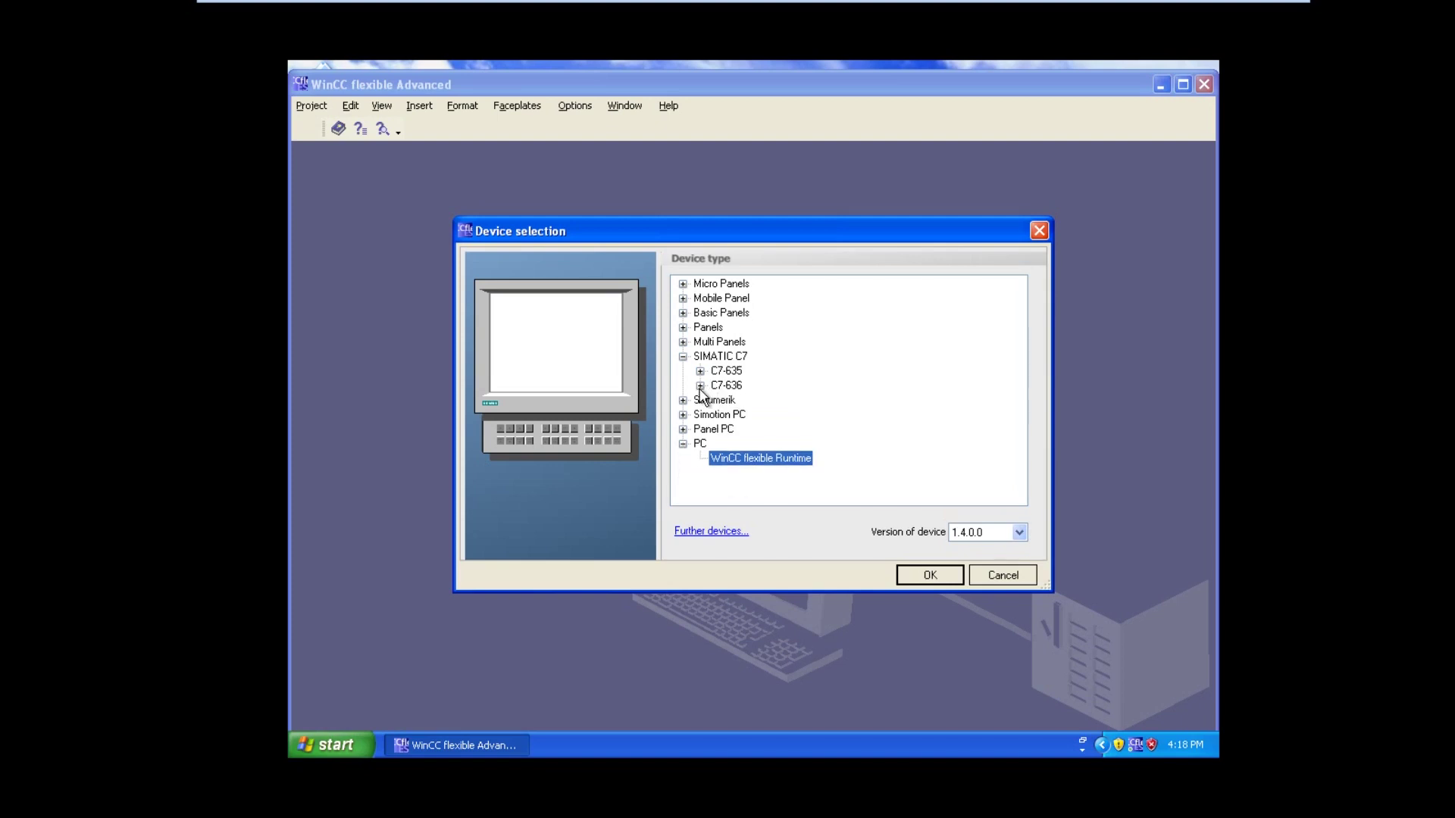
click(683, 313)
click(700, 327)
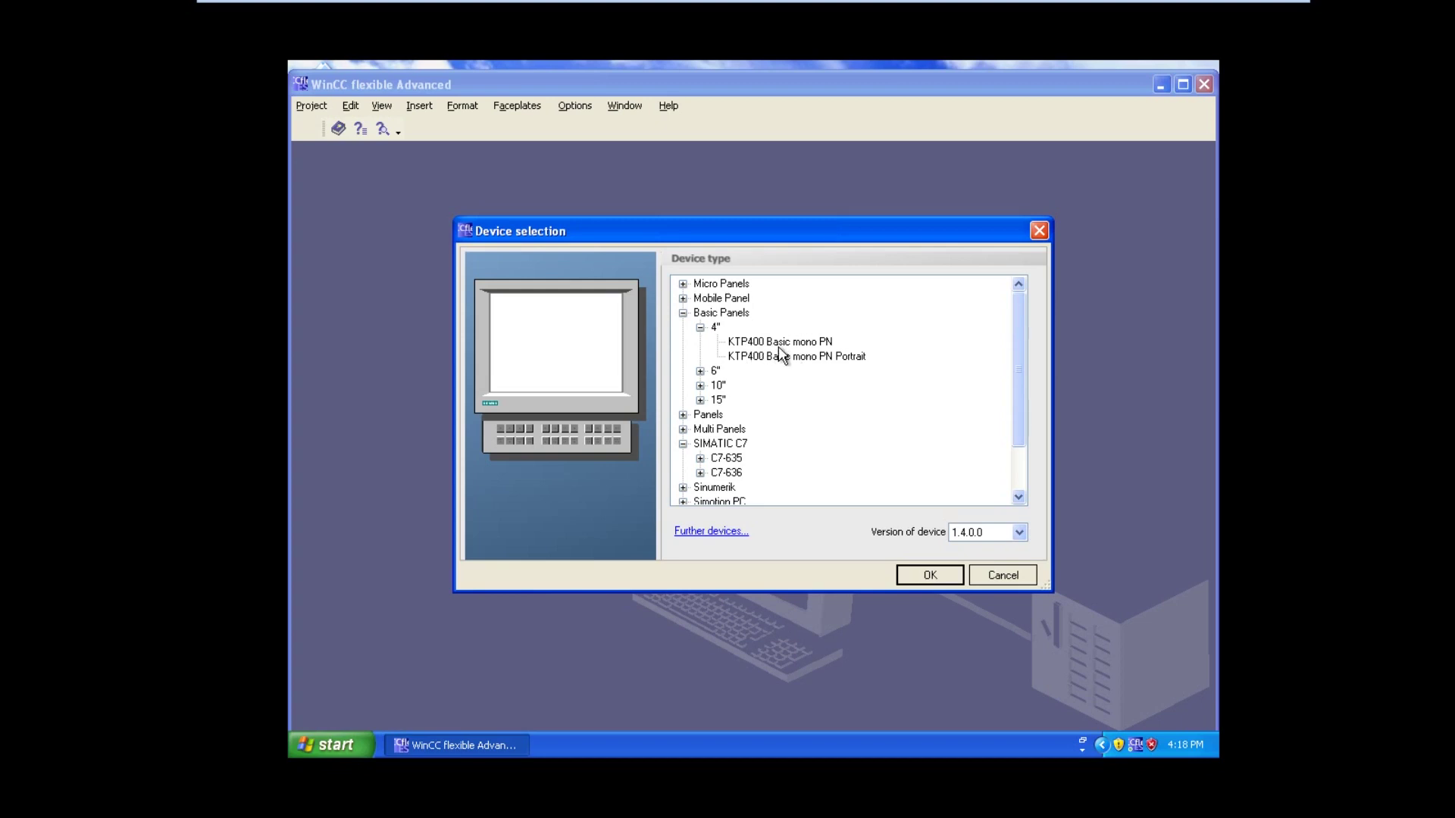
click(682, 313)
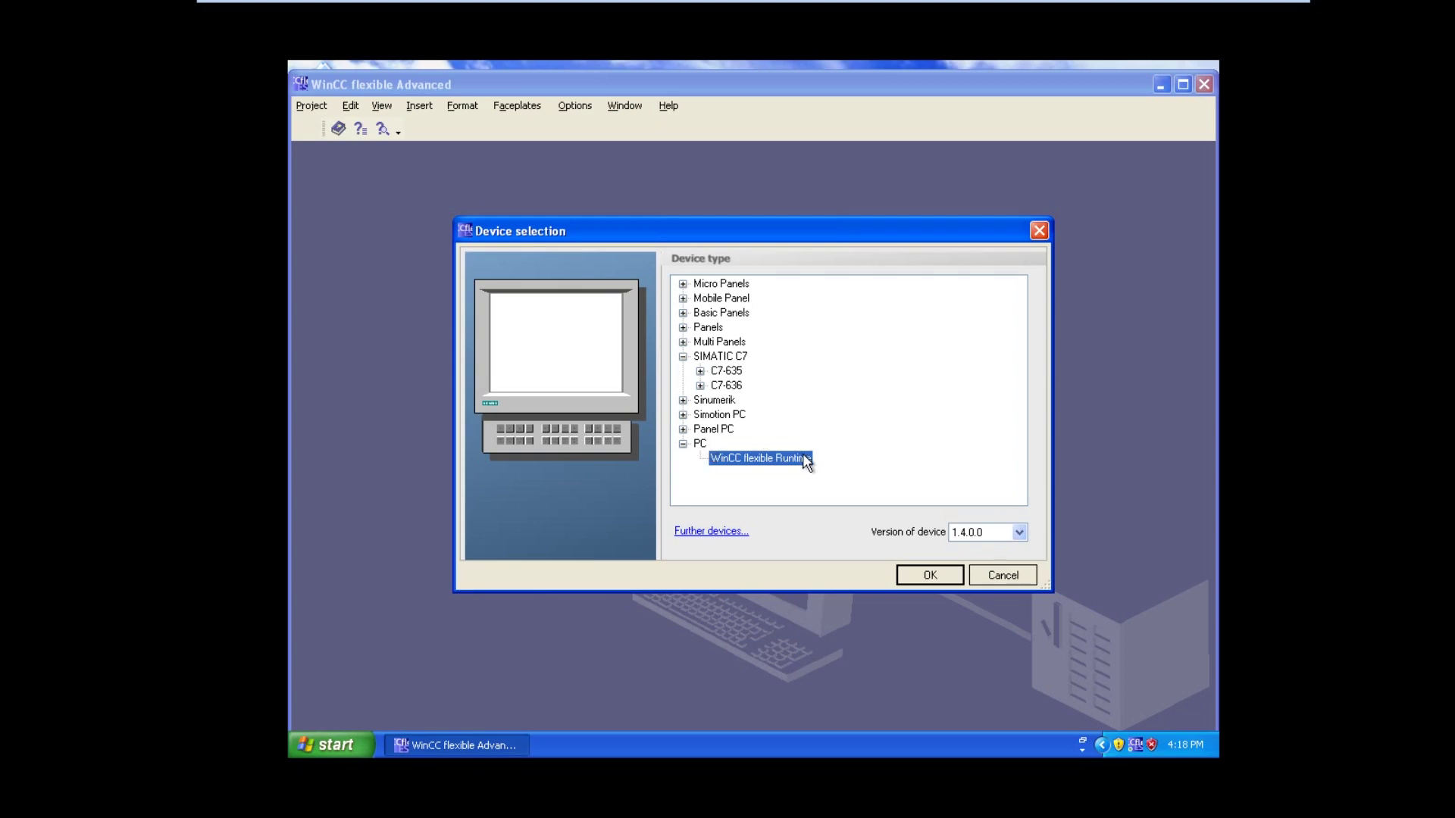
Confirm WinCC flexible Runtime under PC, version 1.4.0.0, as the project's device.
click(945, 582)
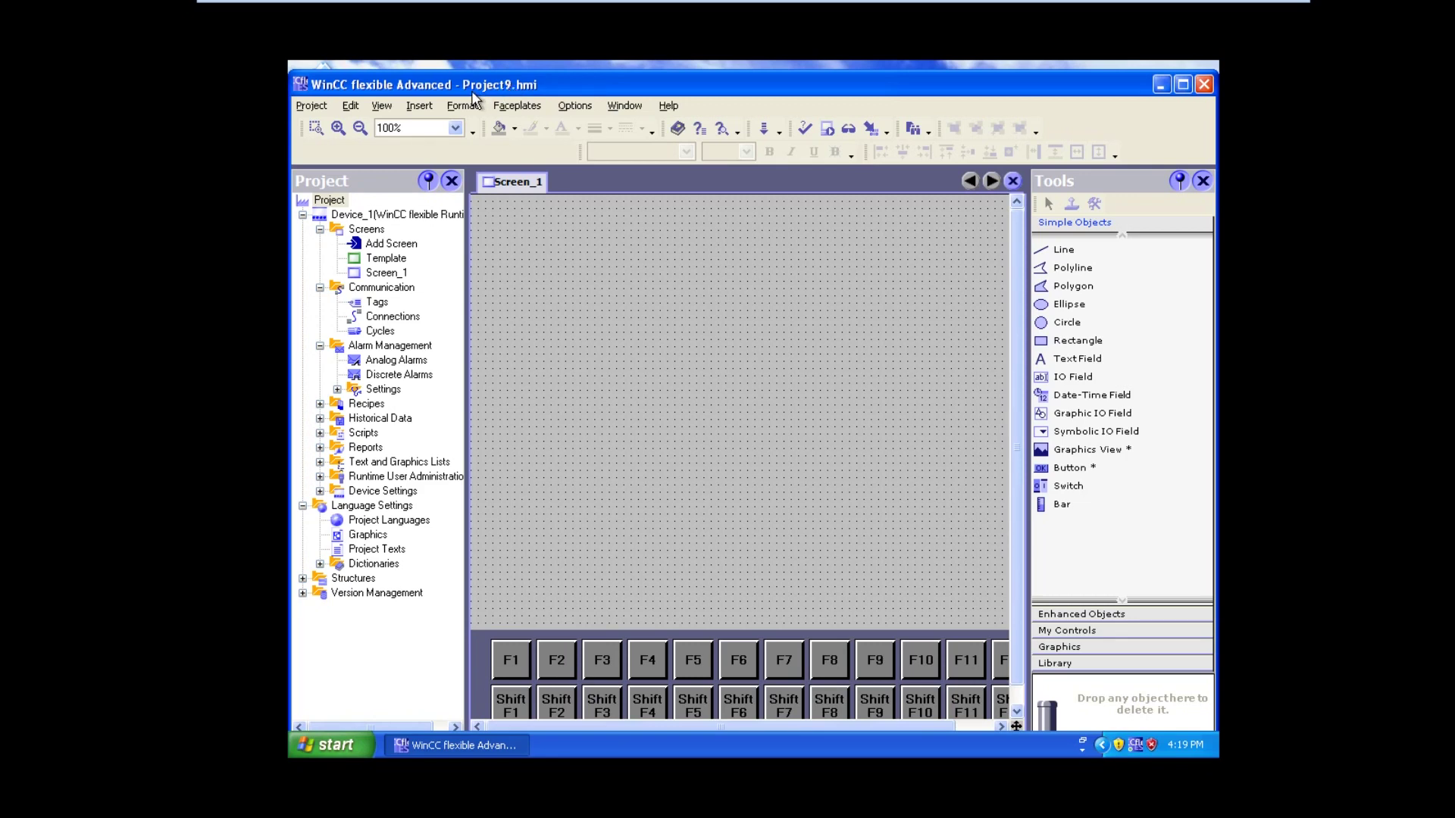
click(310, 107)
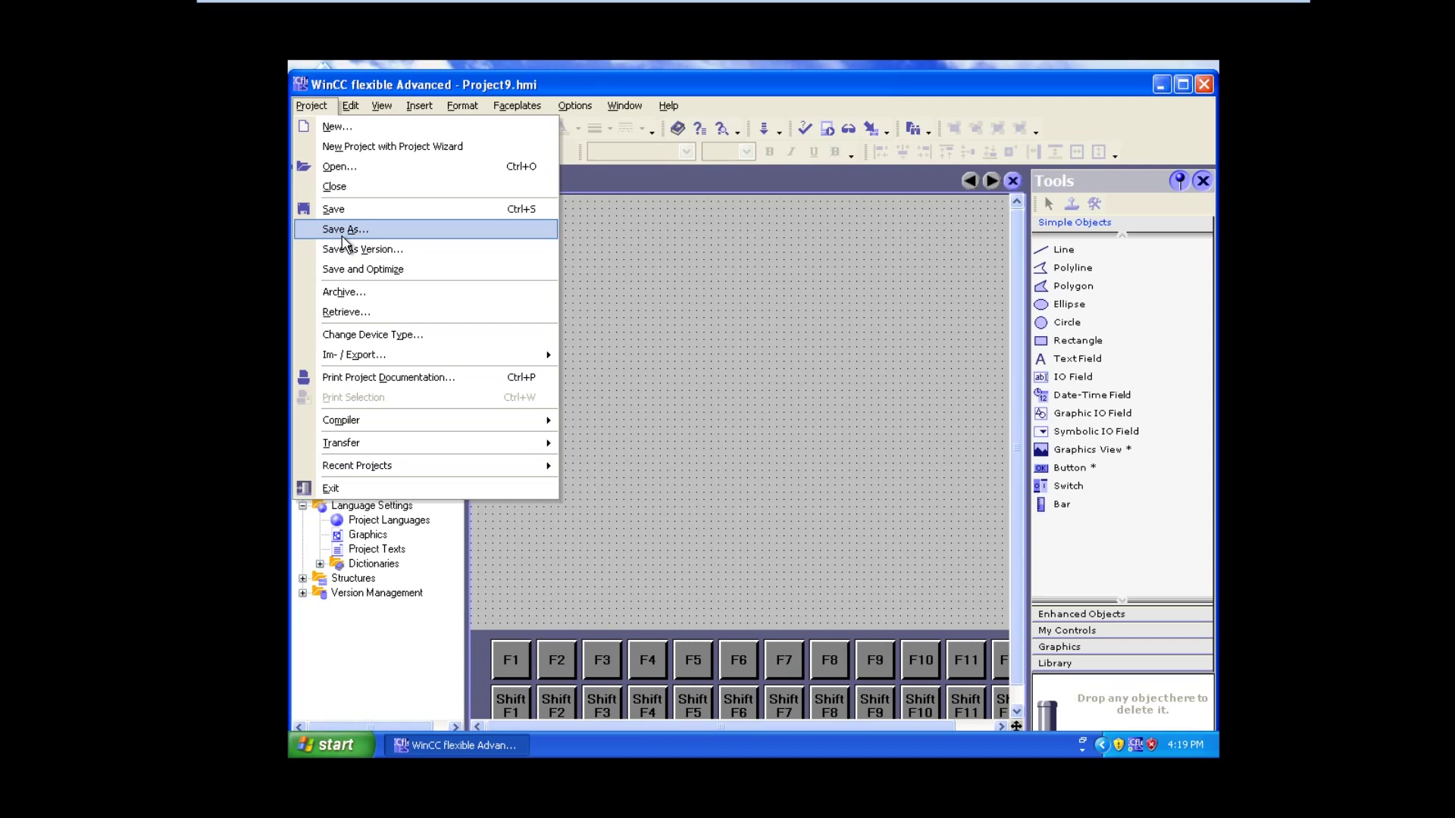
click(696, 397)
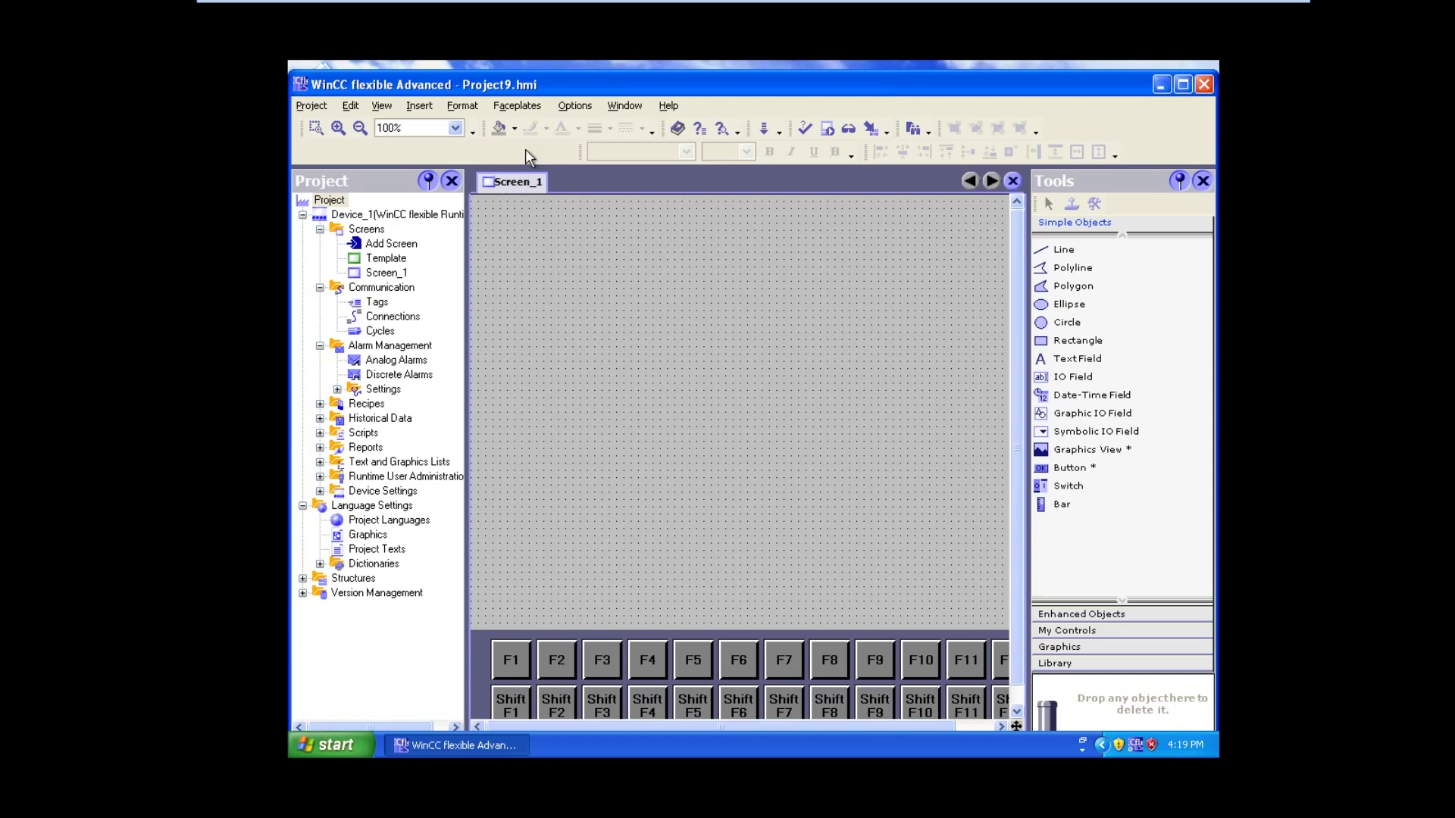
click(309, 106)
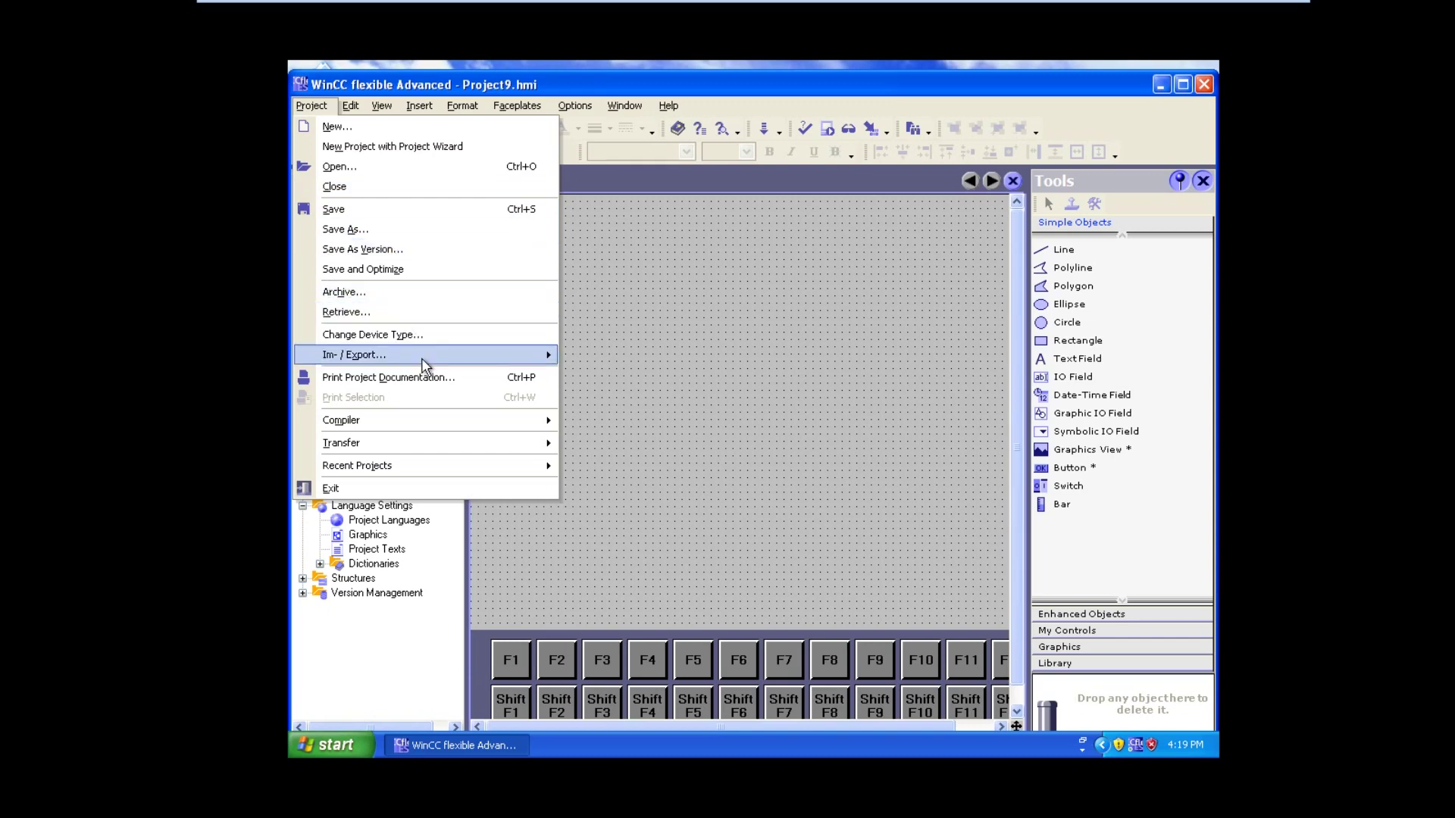
mouse_move(425, 366)
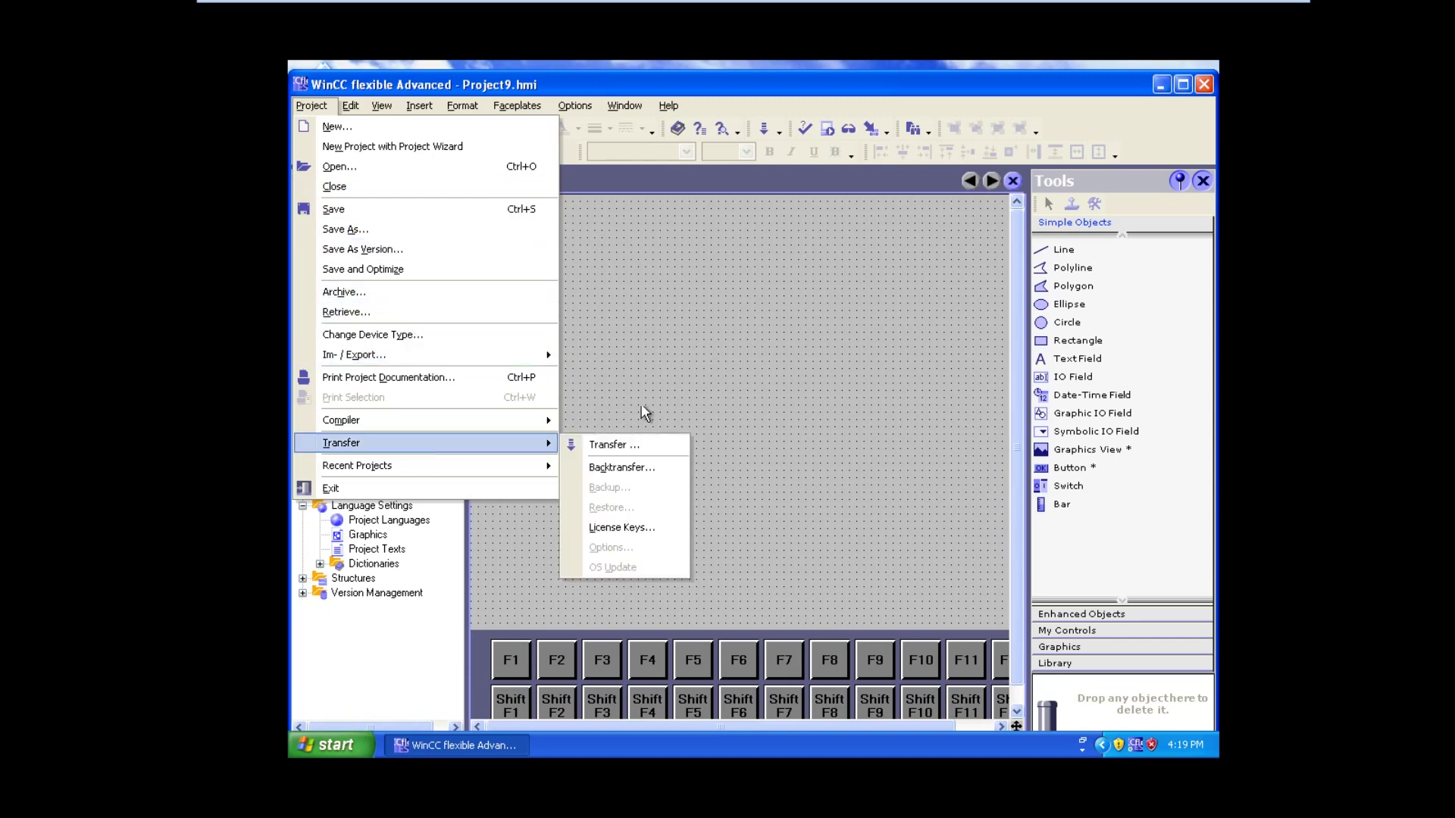
click(701, 407)
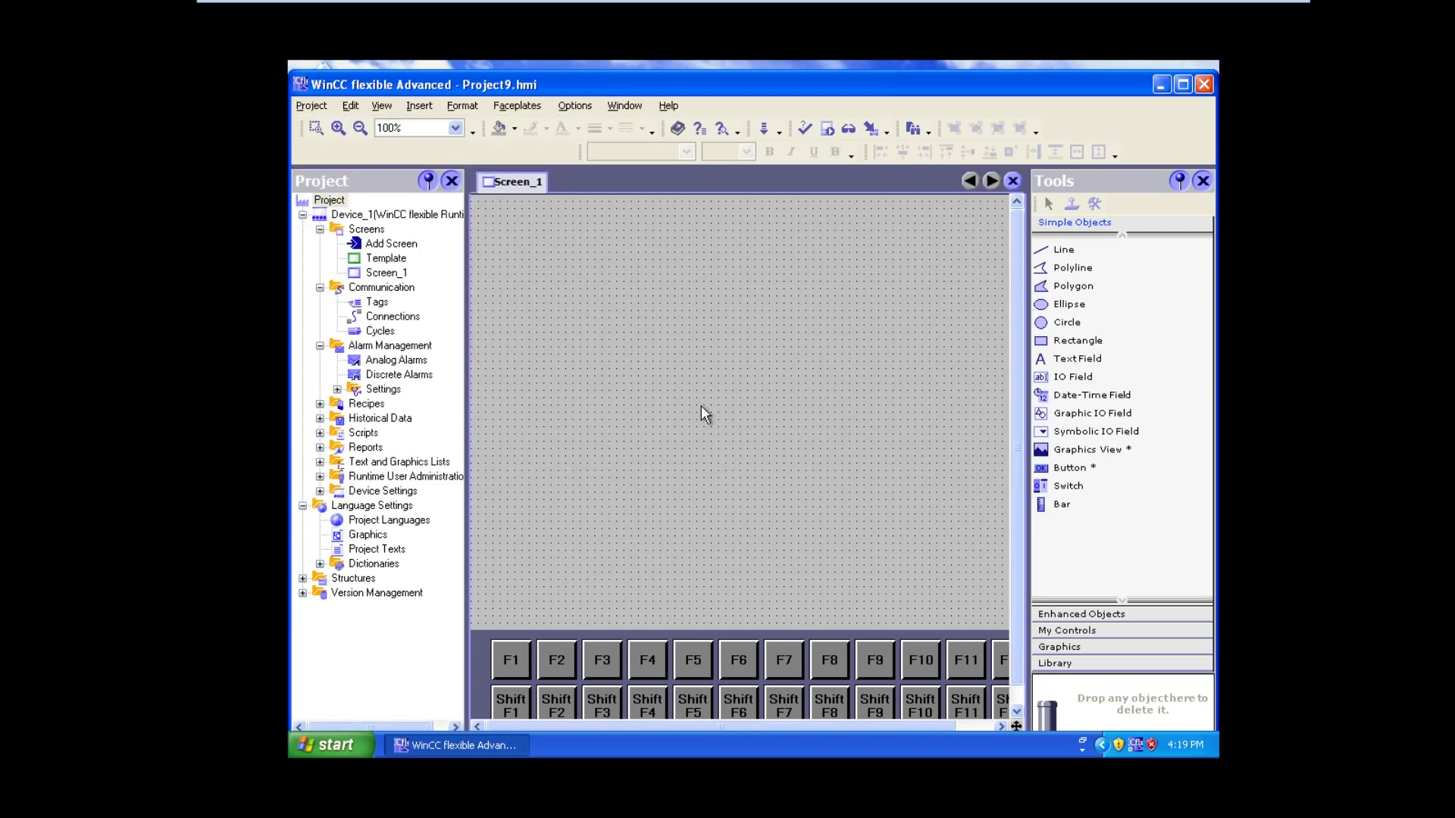
Show the Output view and close it again.
click(308, 112)
mouse_move(366, 106)
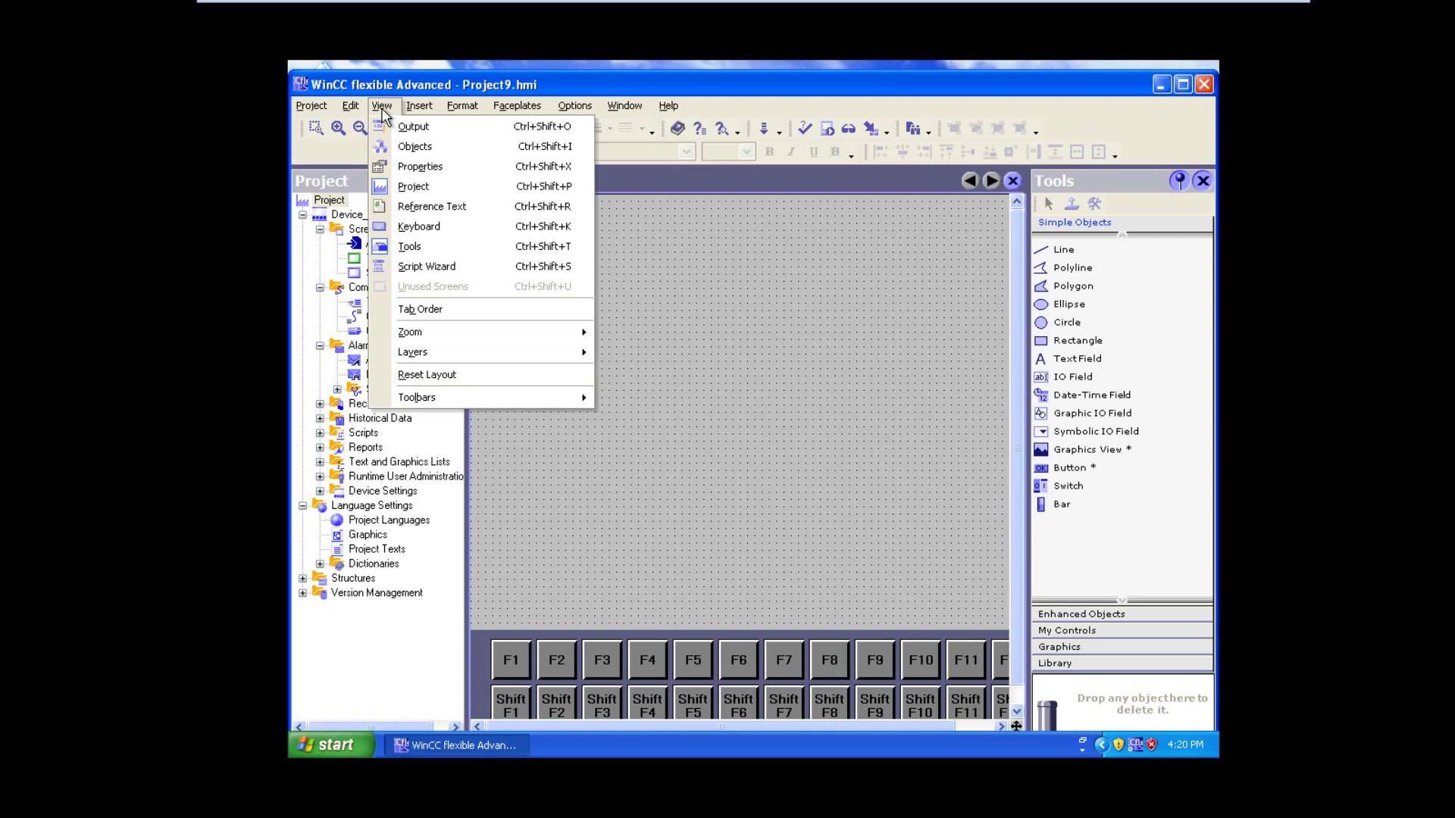
click(445, 128)
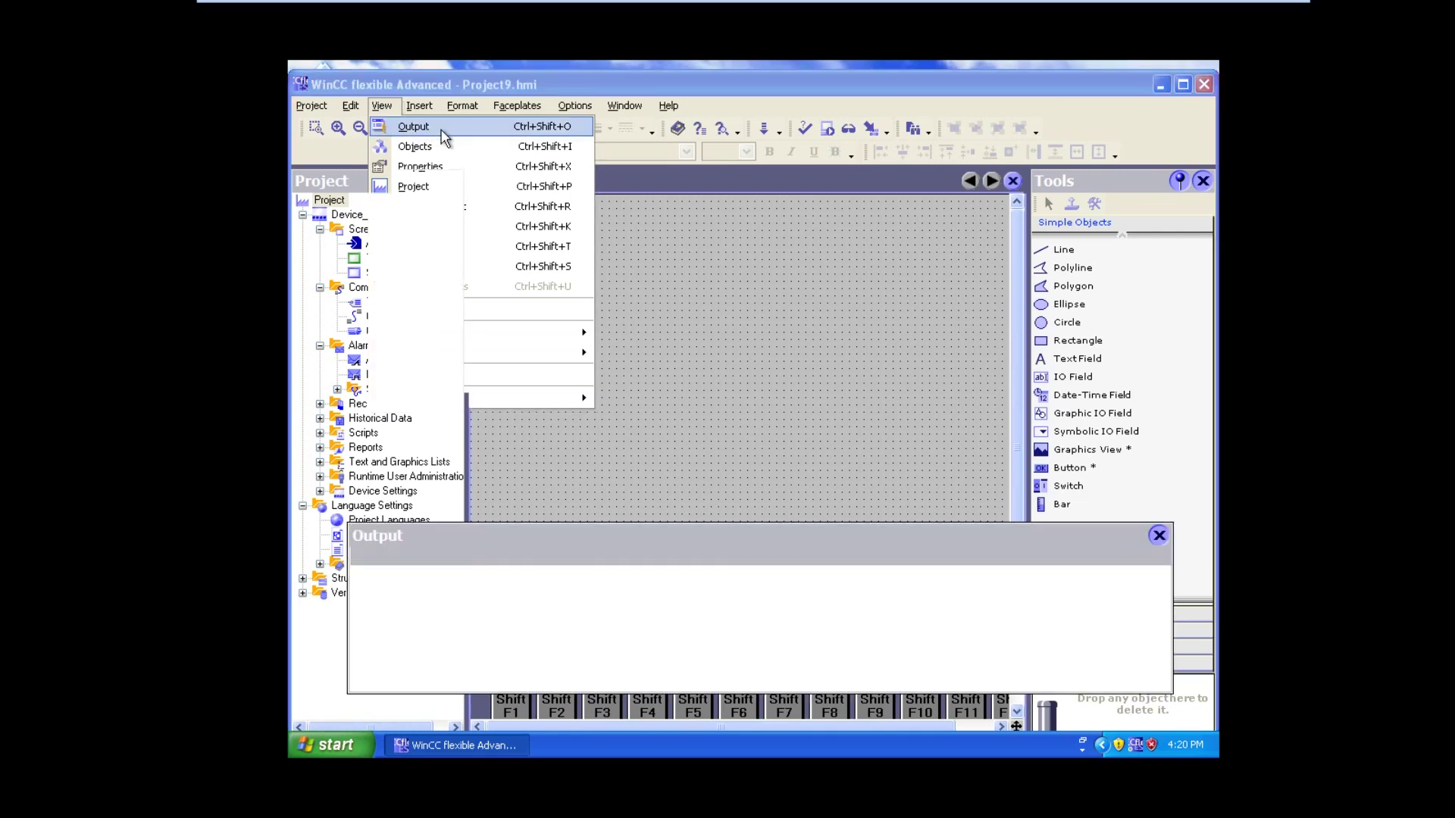
click(1159, 534)
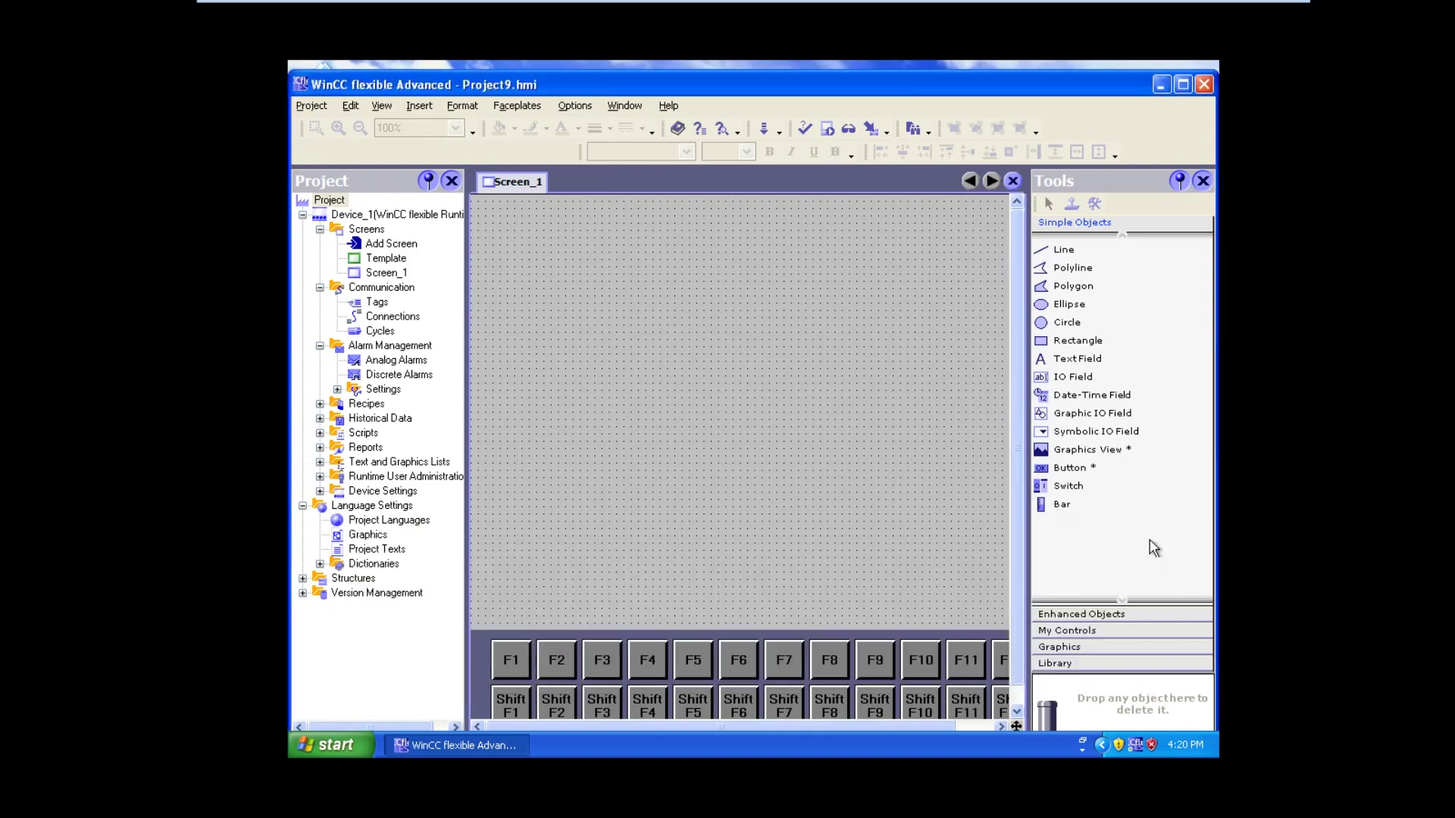
click(381, 108)
mouse_move(415, 107)
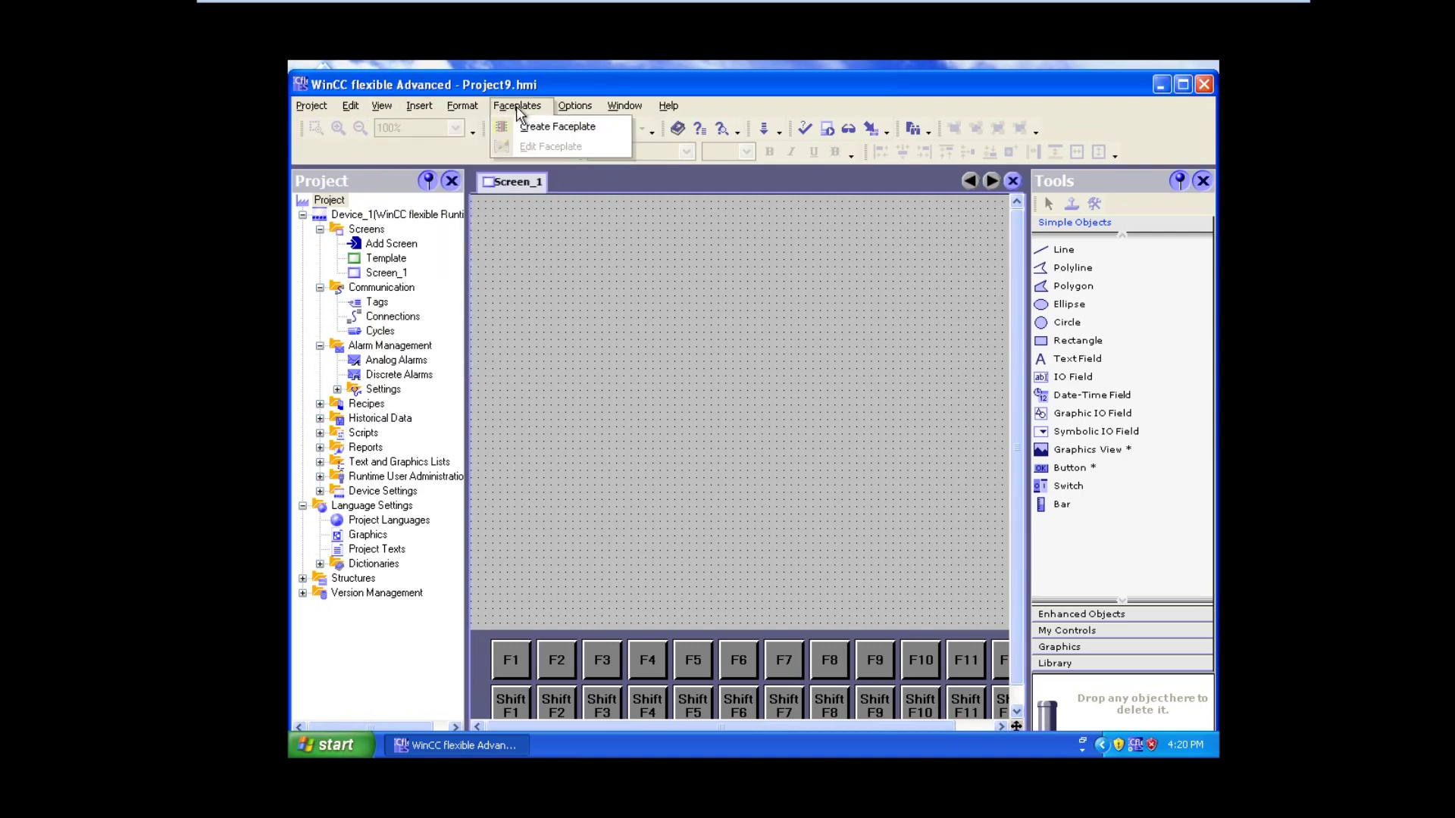
mouse_move(598, 106)
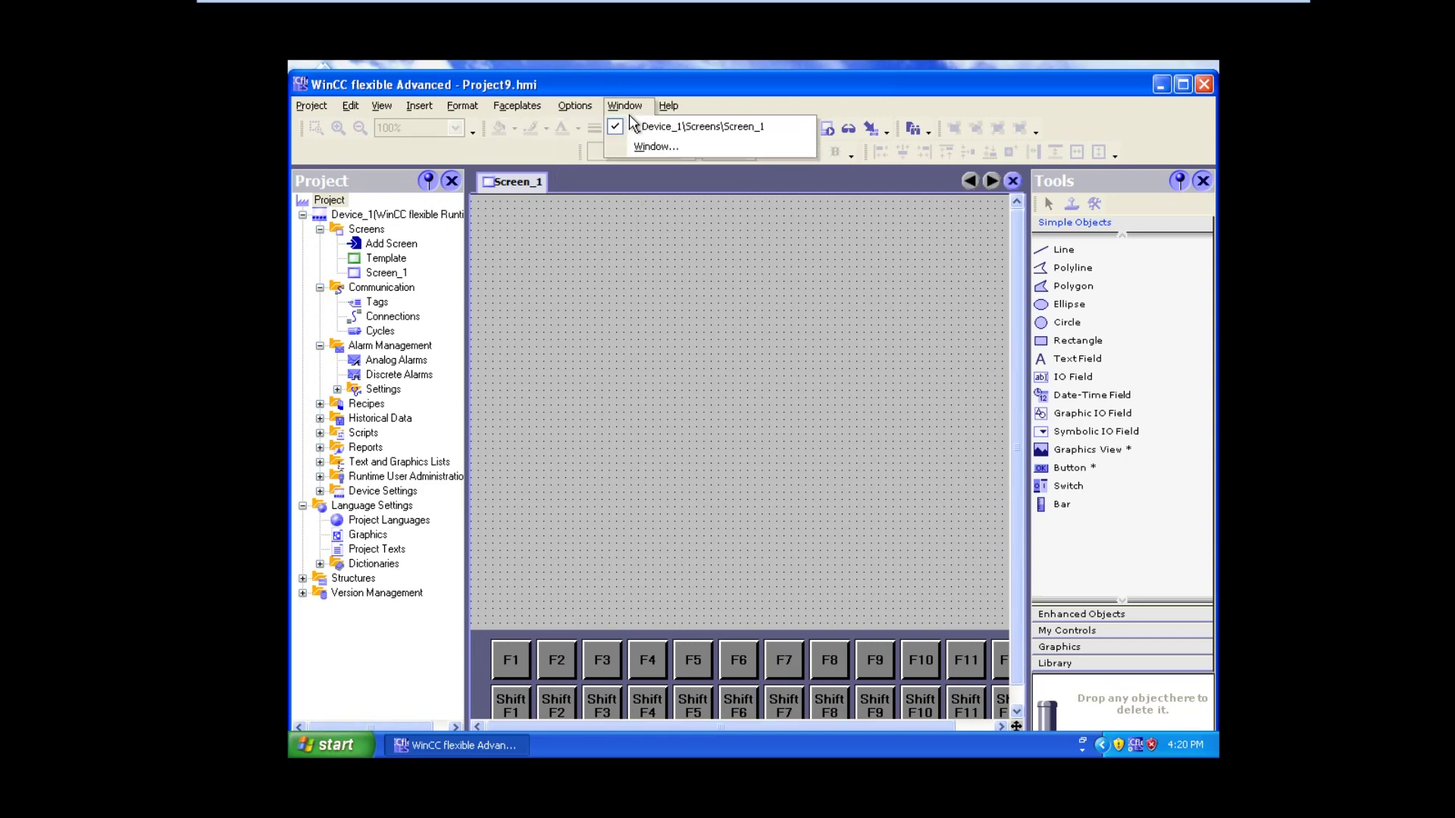
mouse_move(660, 122)
click(627, 293)
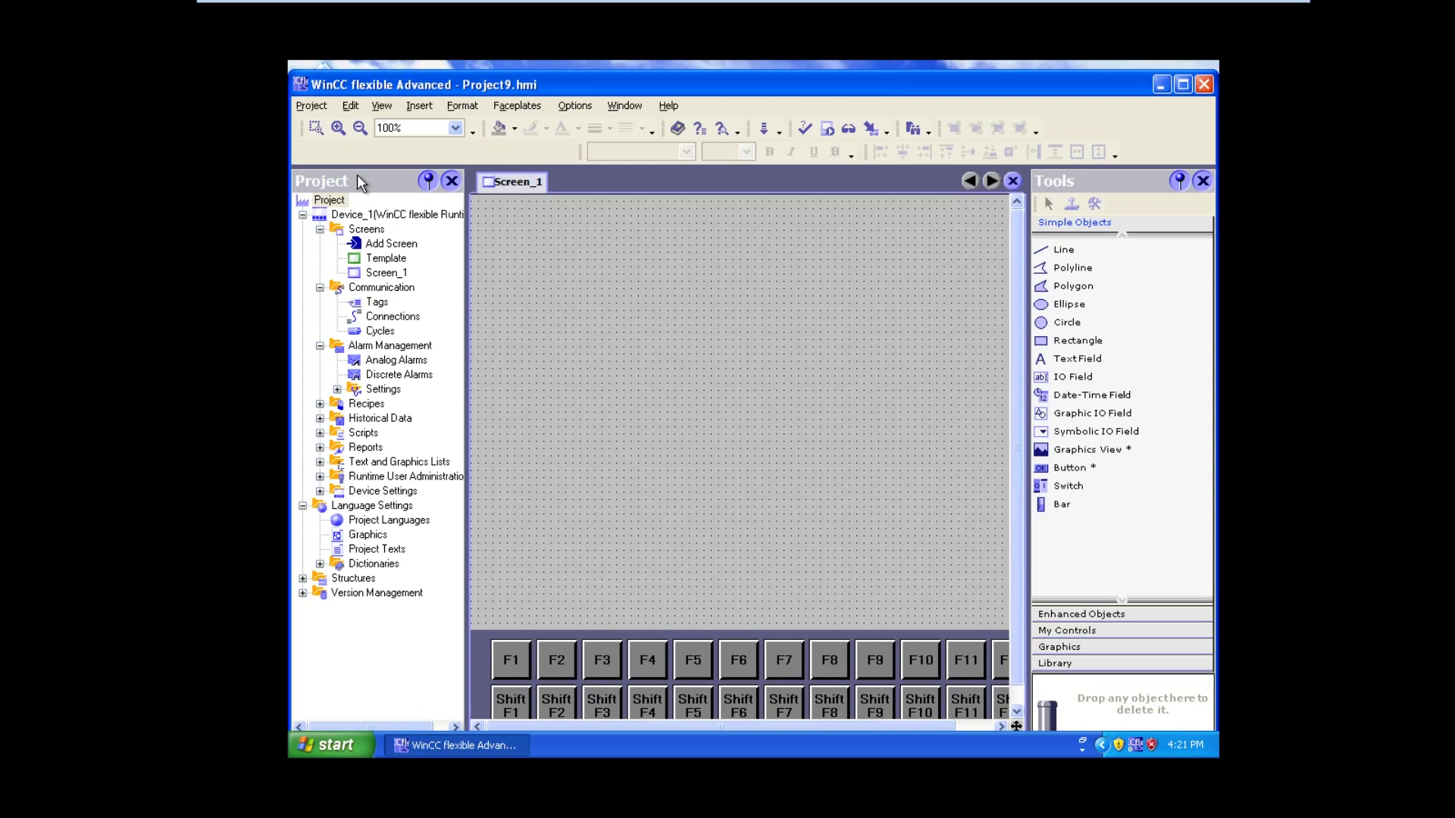
Collapse and reopen Device_1 in the project tree, expanding its Screens and Communication folders.
click(303, 219)
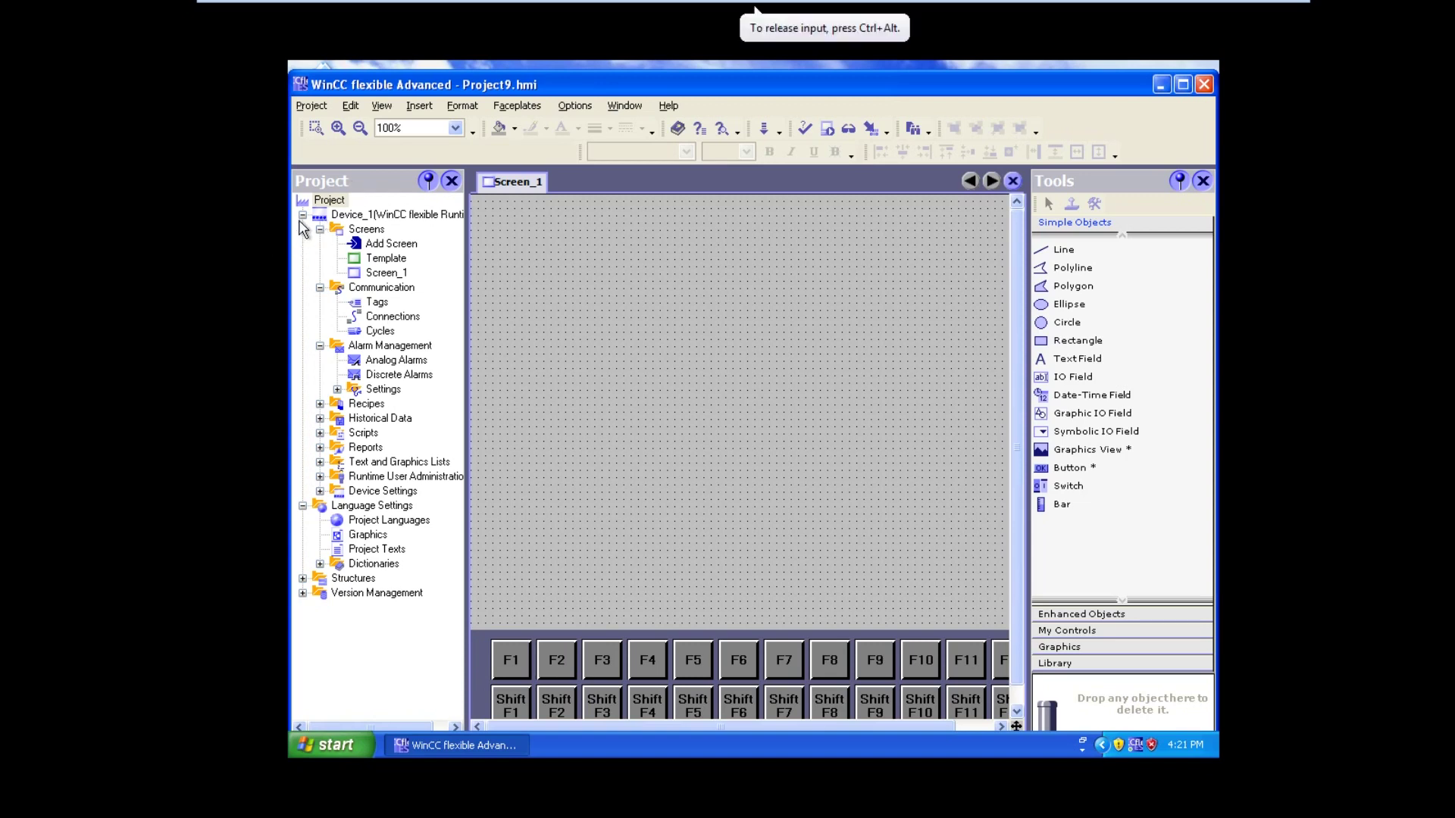
click(302, 216)
click(302, 216)
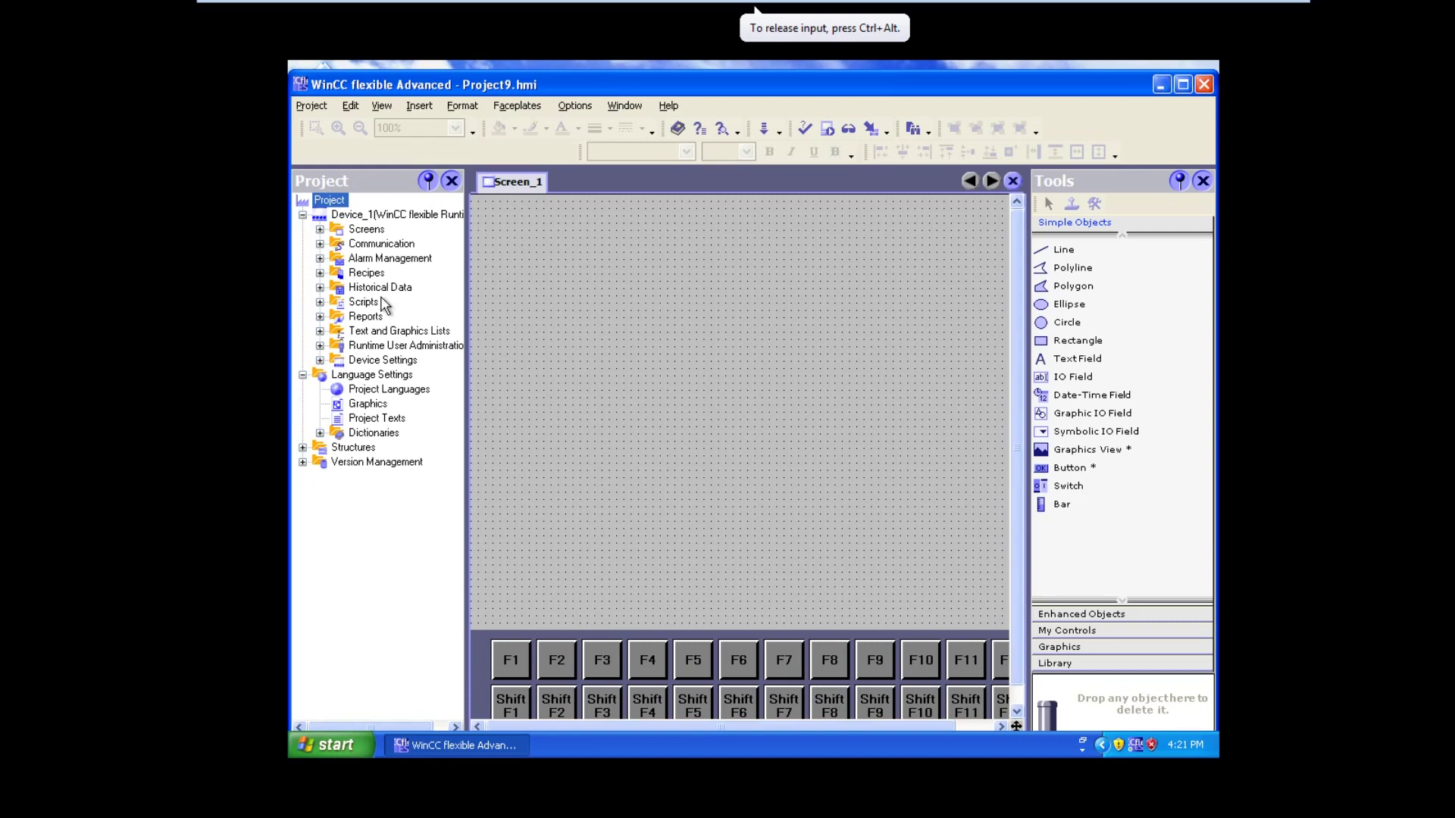
click(319, 229)
click(319, 287)
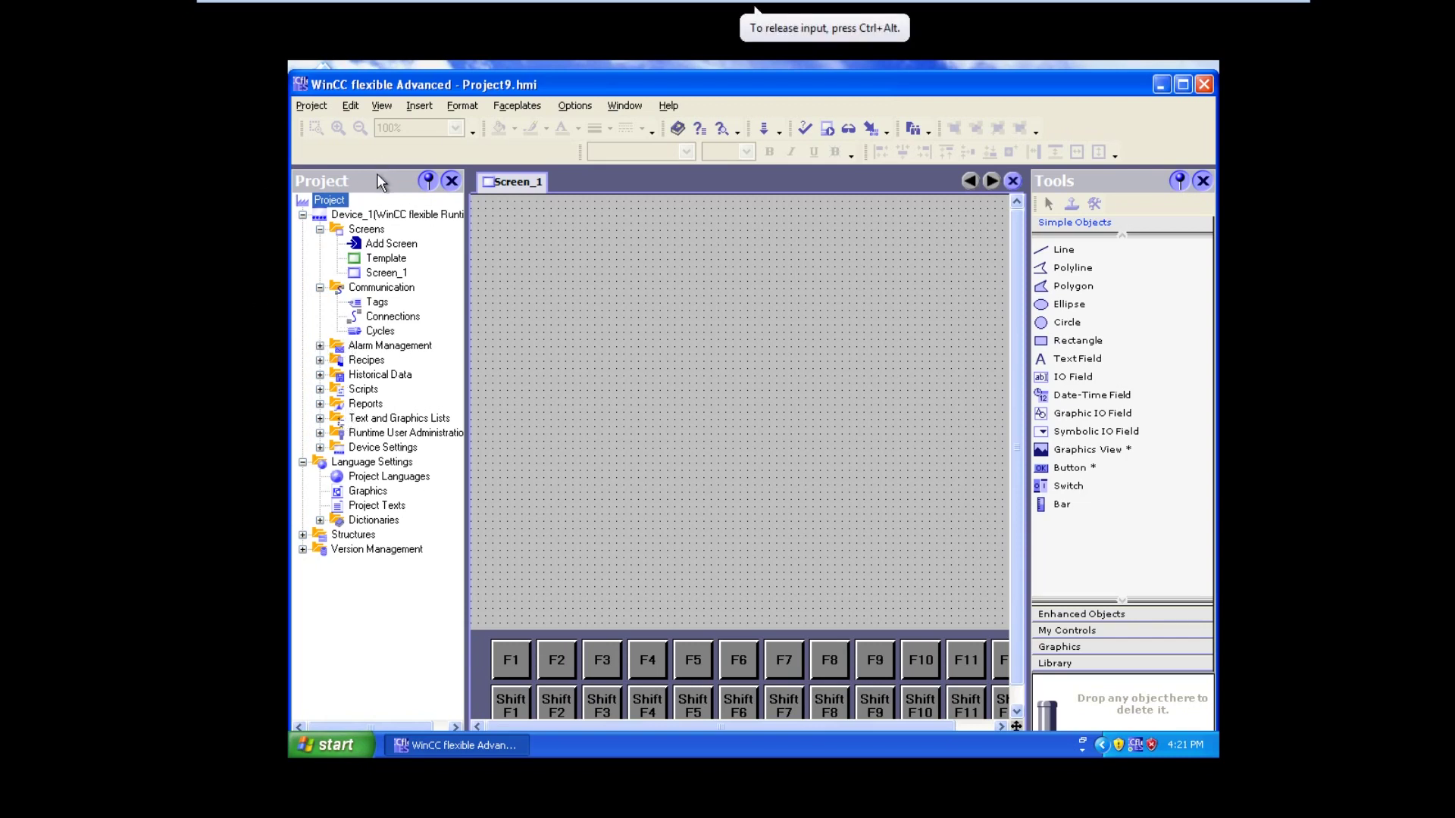
click(623, 268)
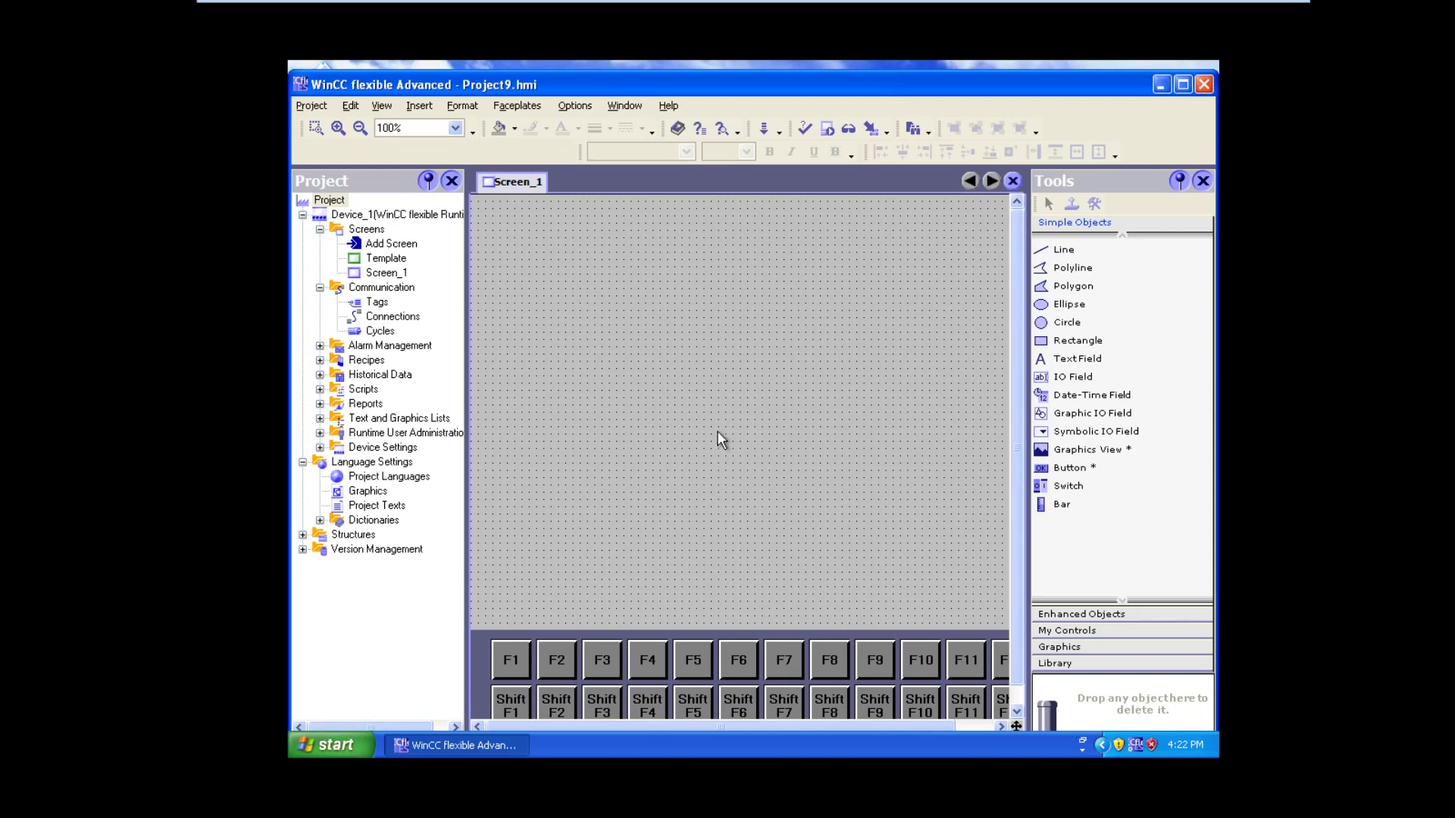
Review Screen_1's general settings, layers, visibility animation and event function list, and close its properties.
double_click(718, 432)
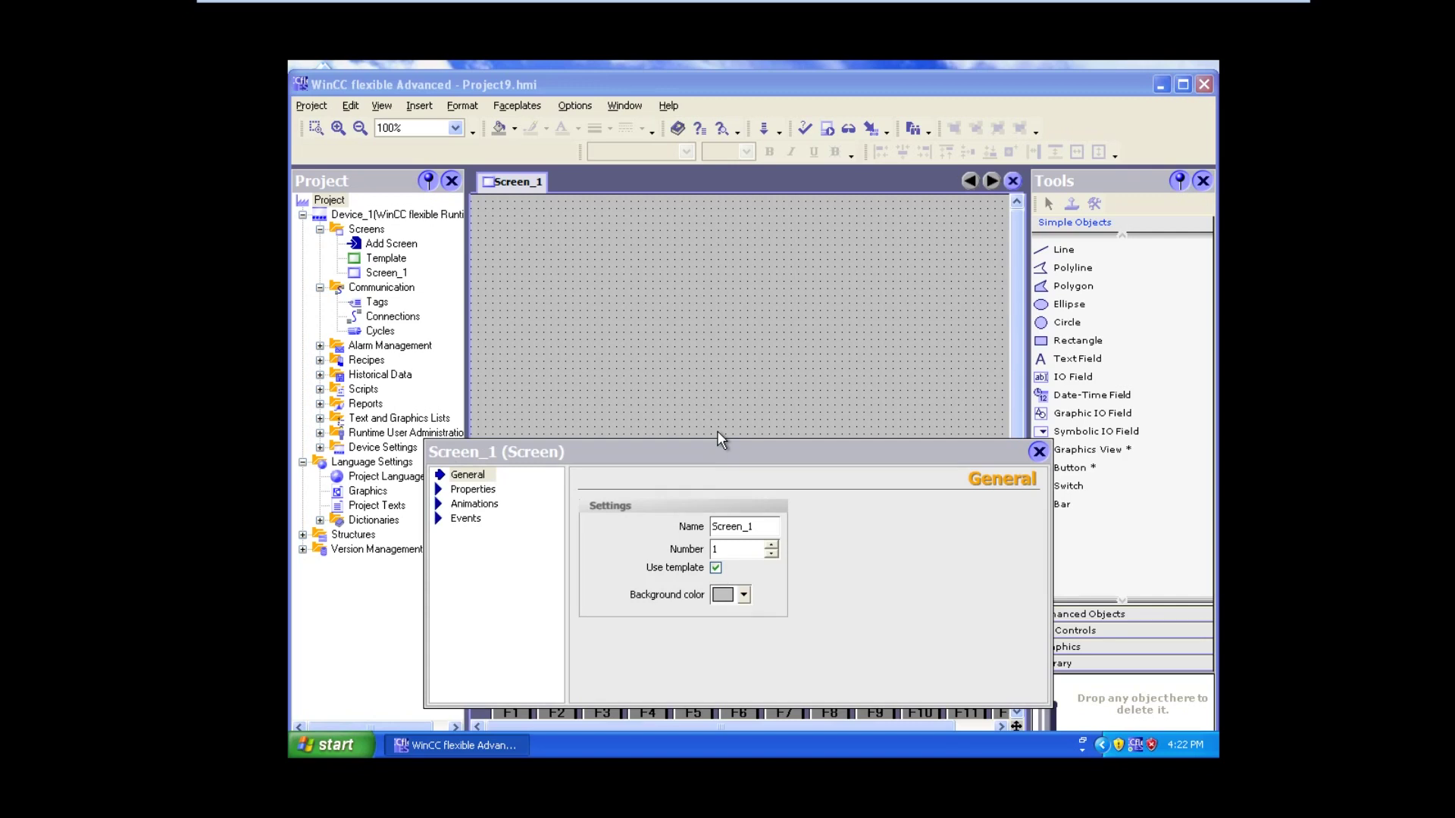
click(1035, 454)
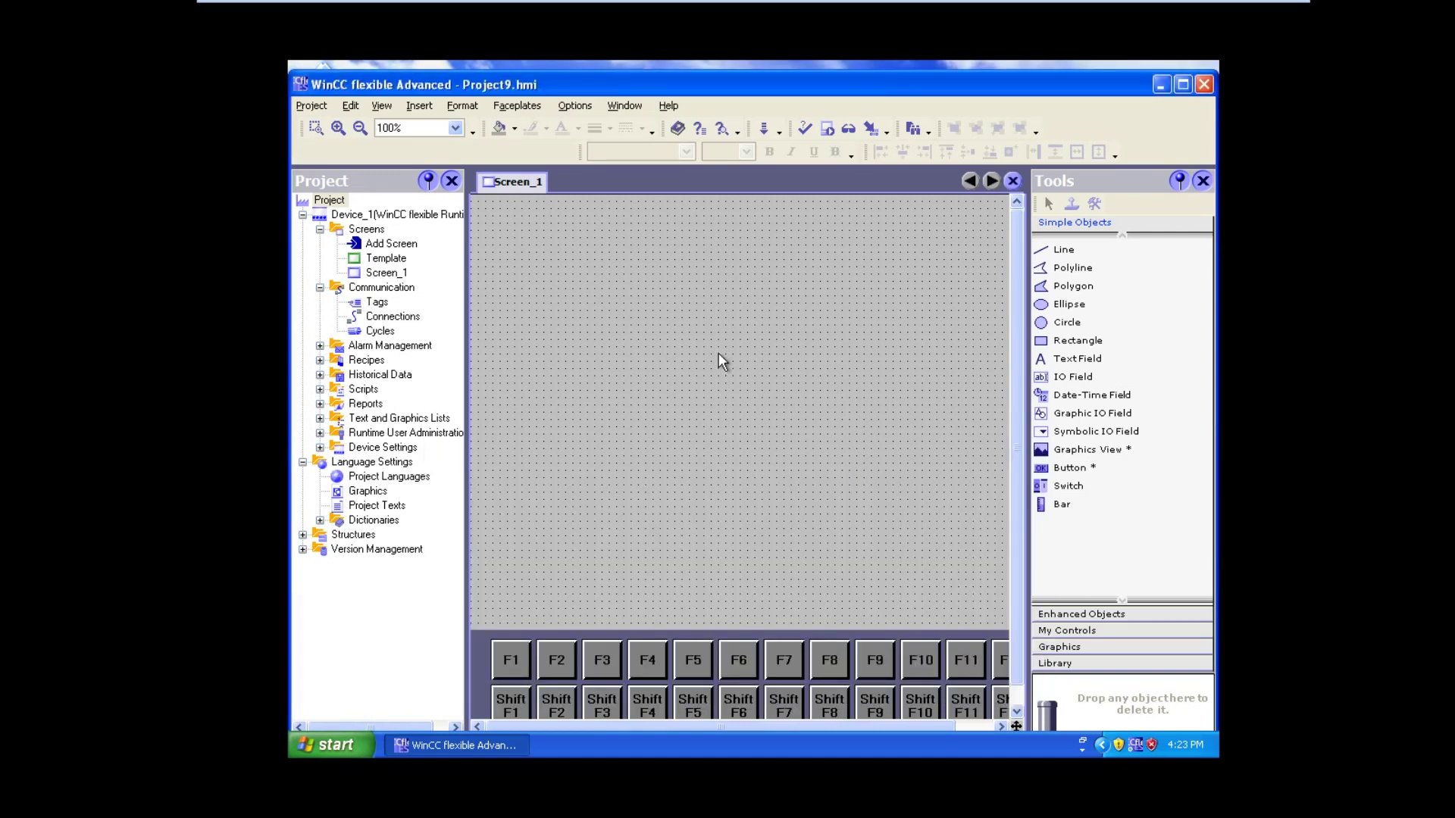
double_click(718, 353)
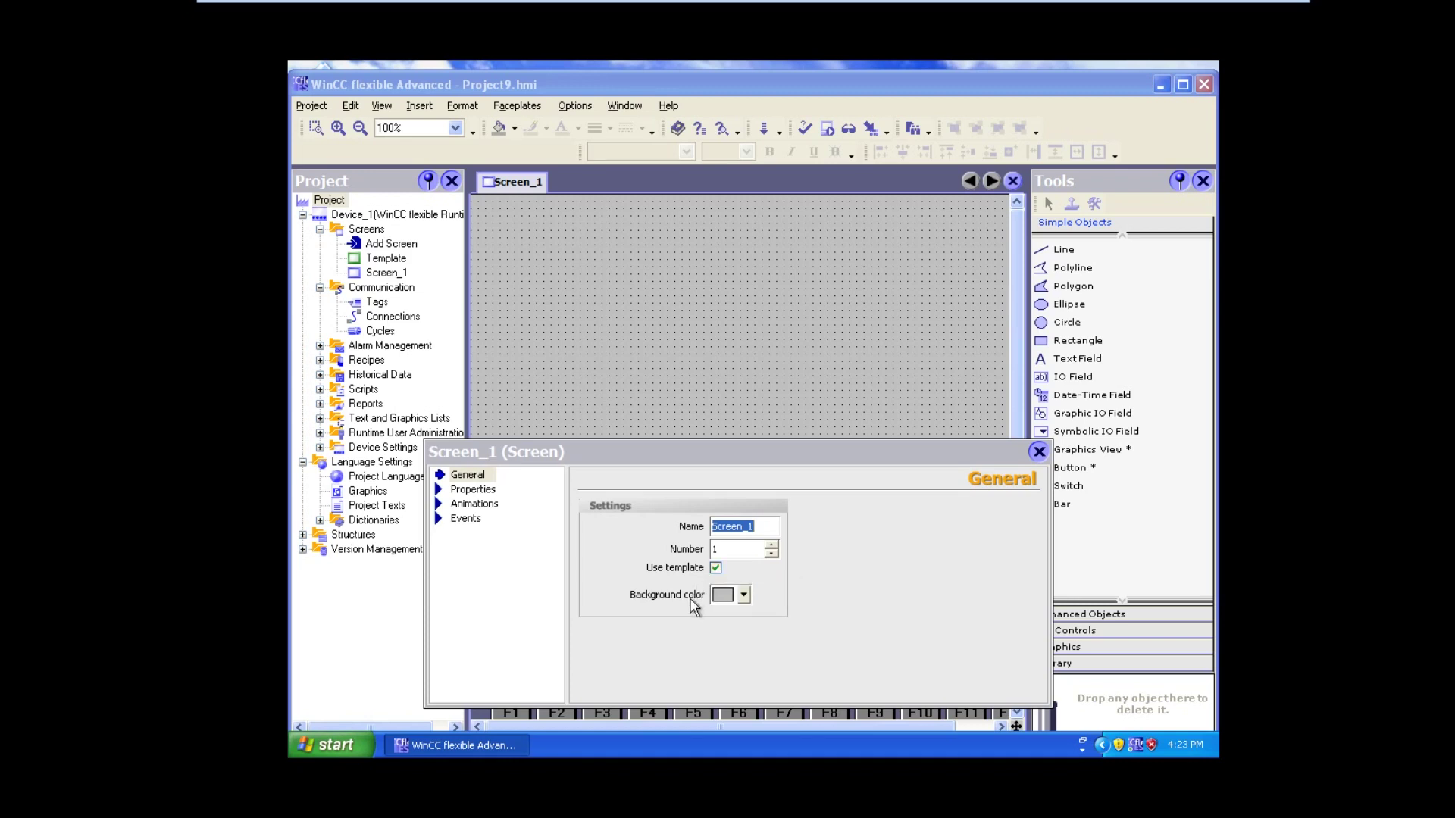
click(471, 491)
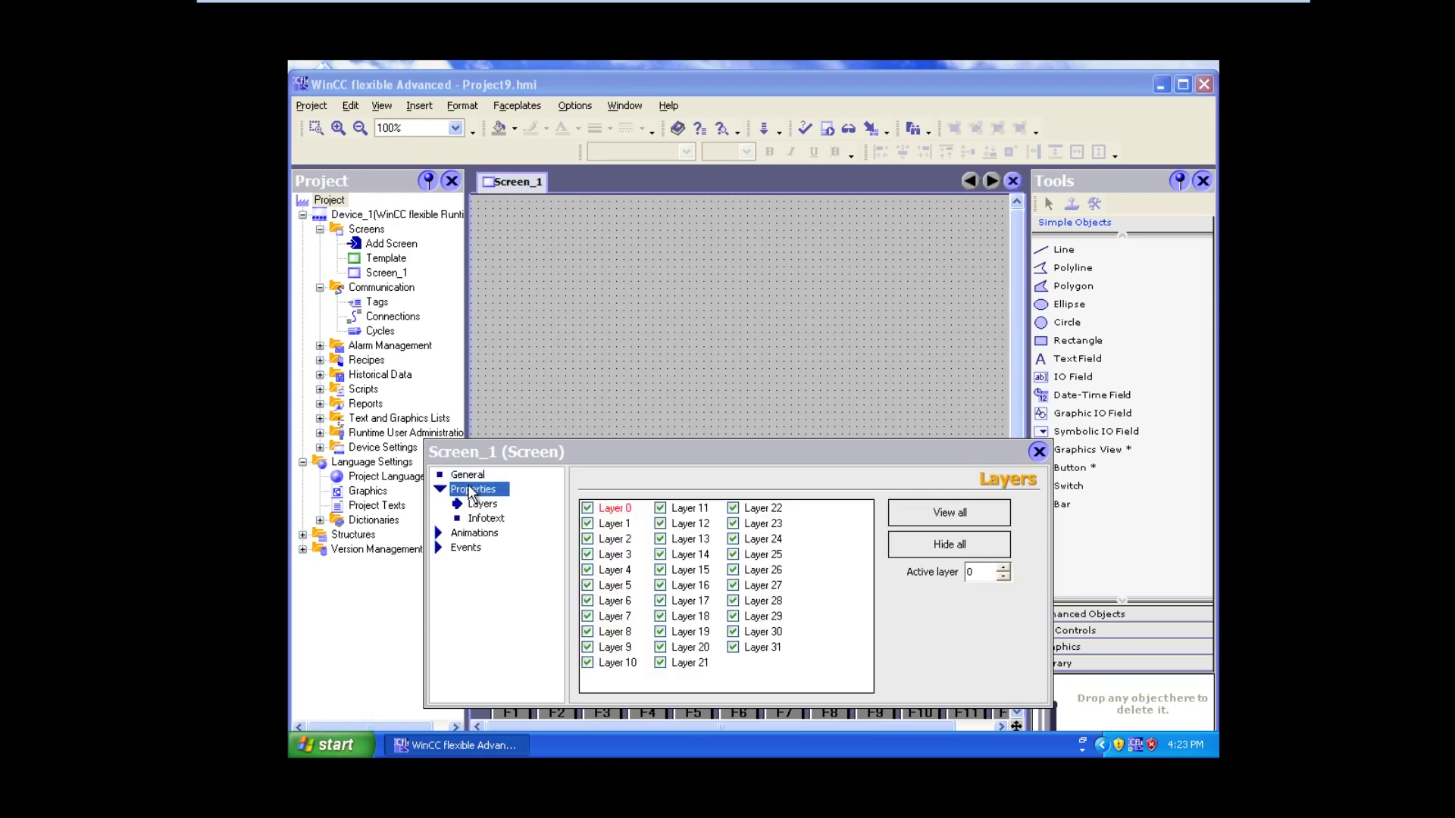
click(479, 506)
click(478, 534)
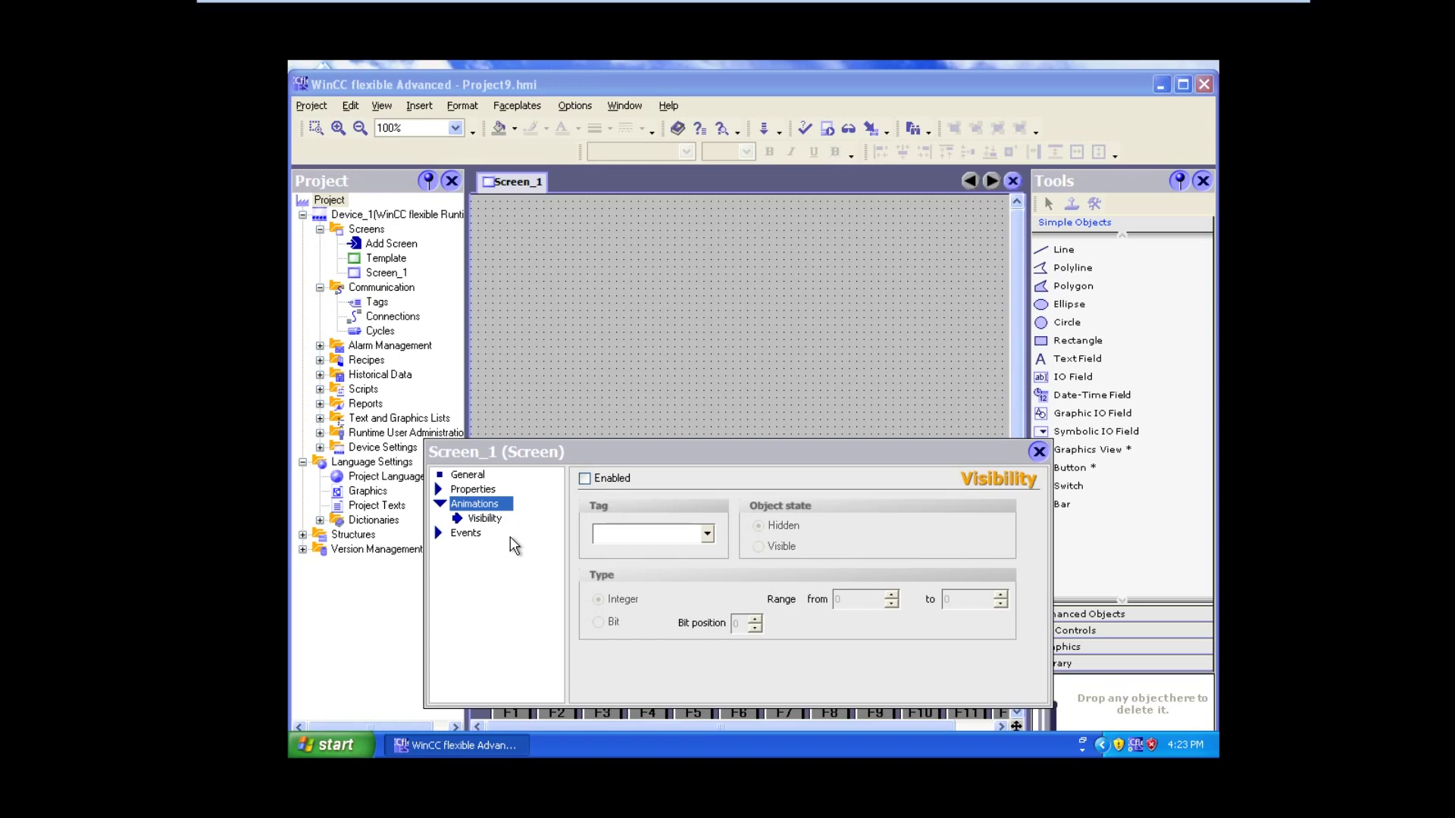
click(447, 533)
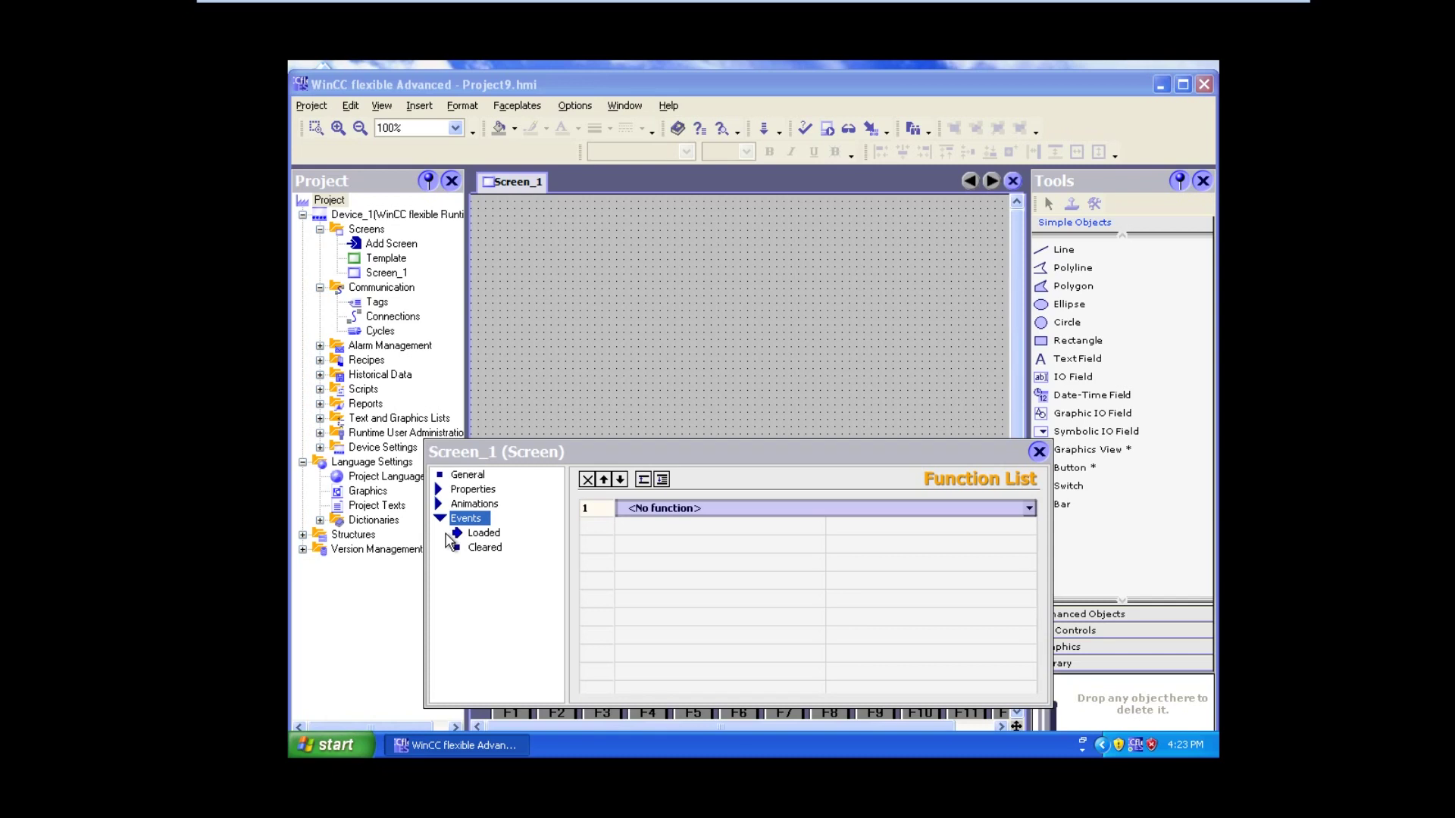
click(1038, 452)
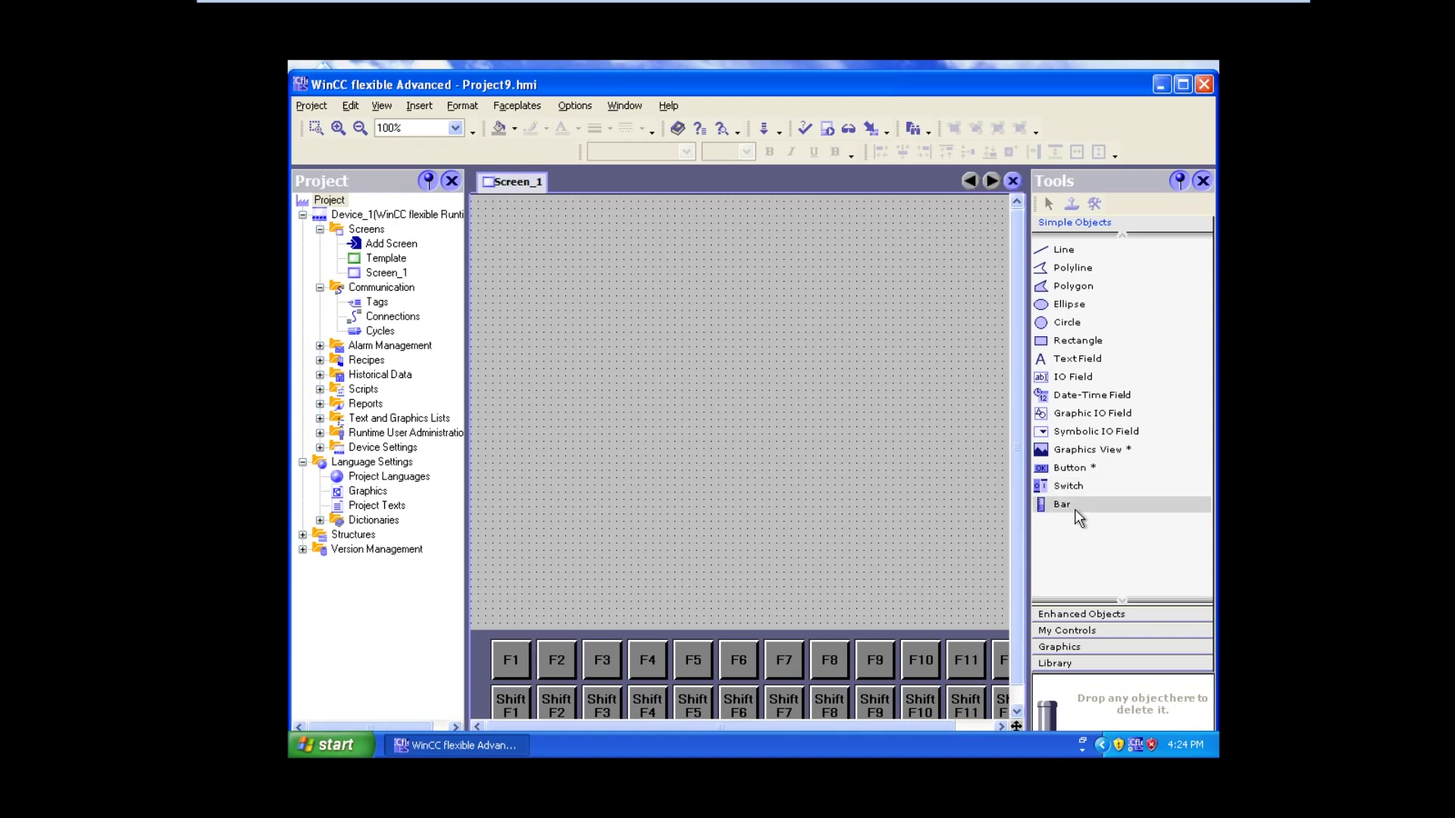
Look through the Enhanced Objects and Graphics tool groups and return to Simple Objects.
click(1064, 619)
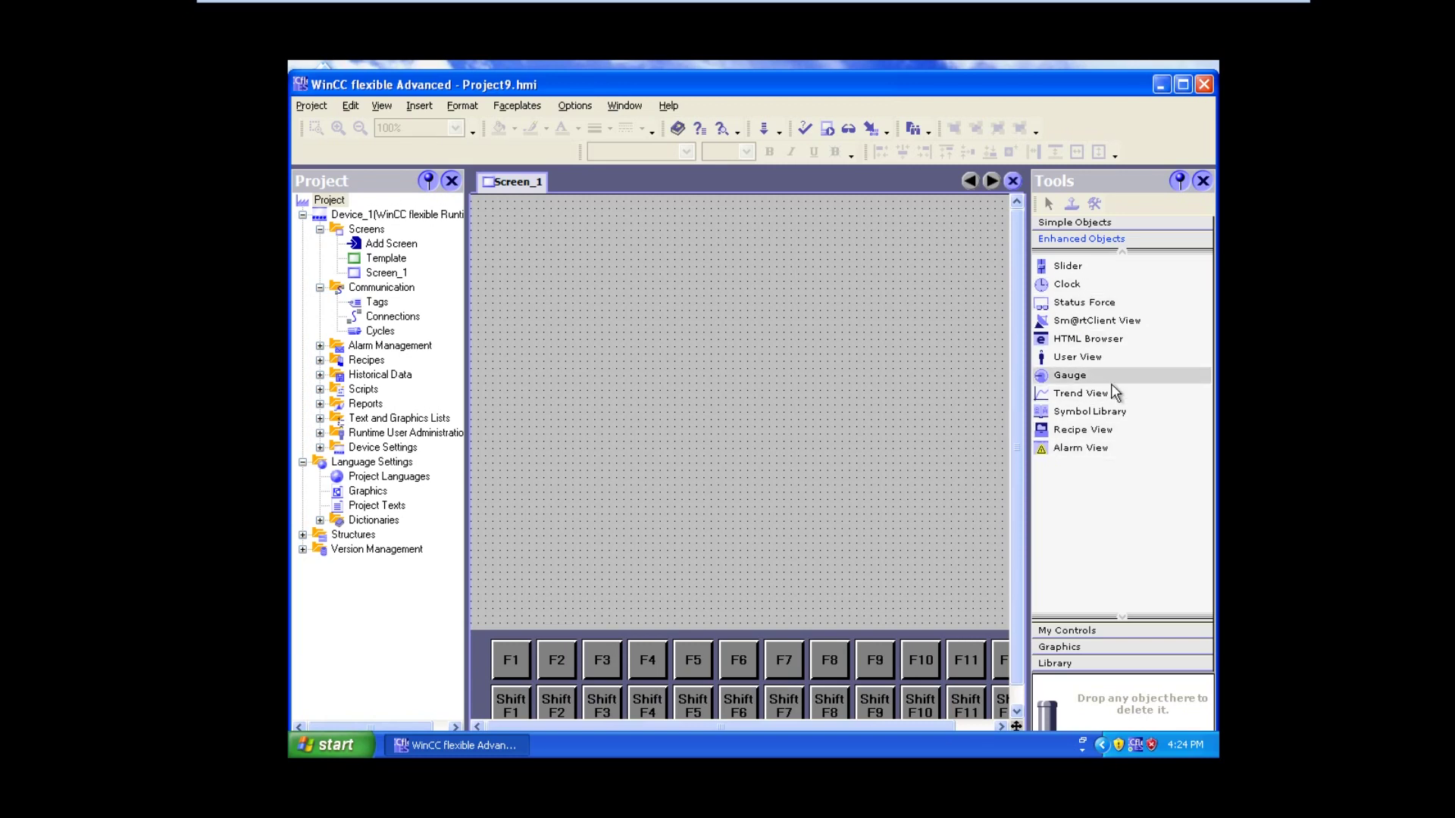
click(1070, 646)
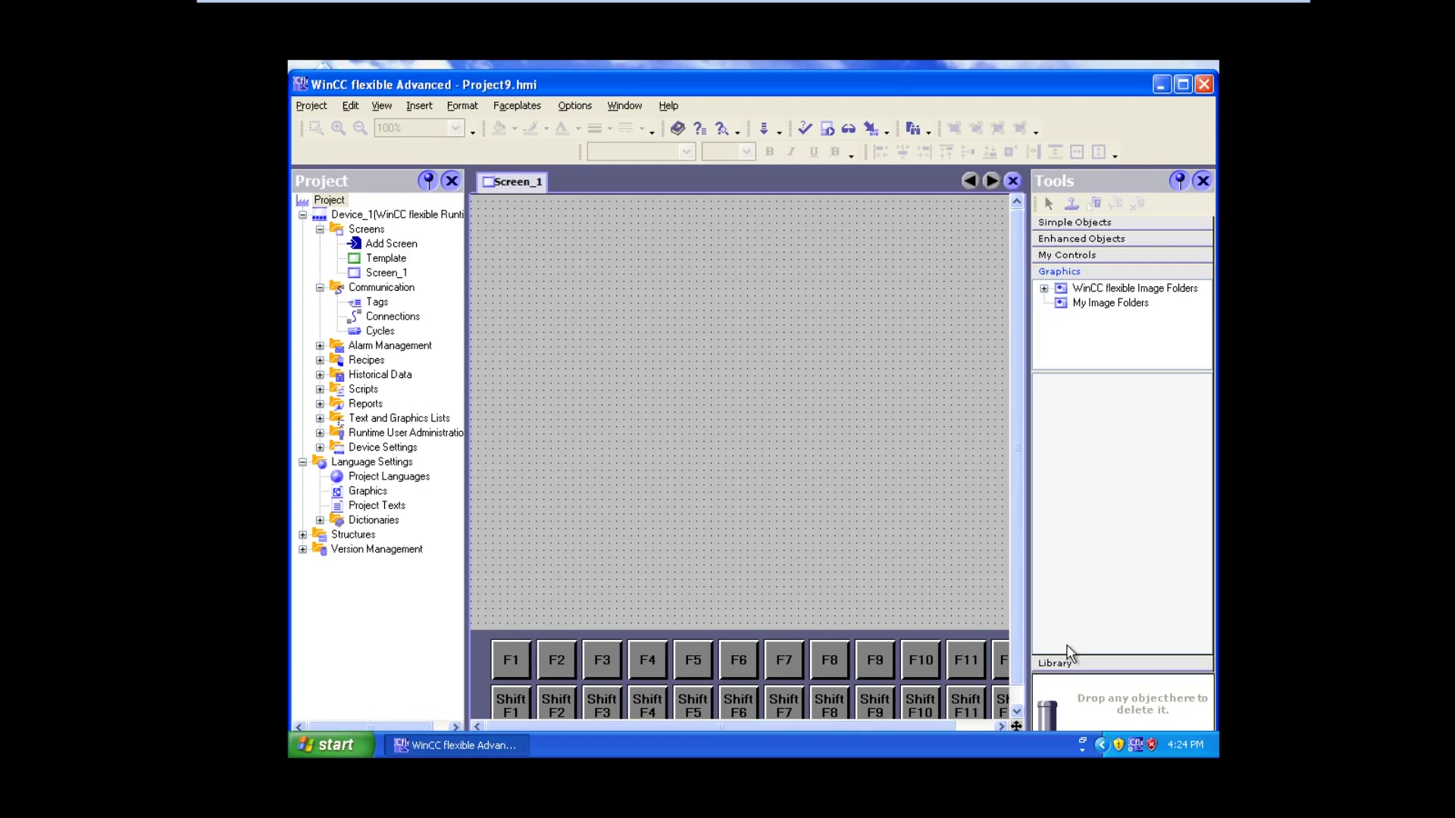
click(1054, 225)
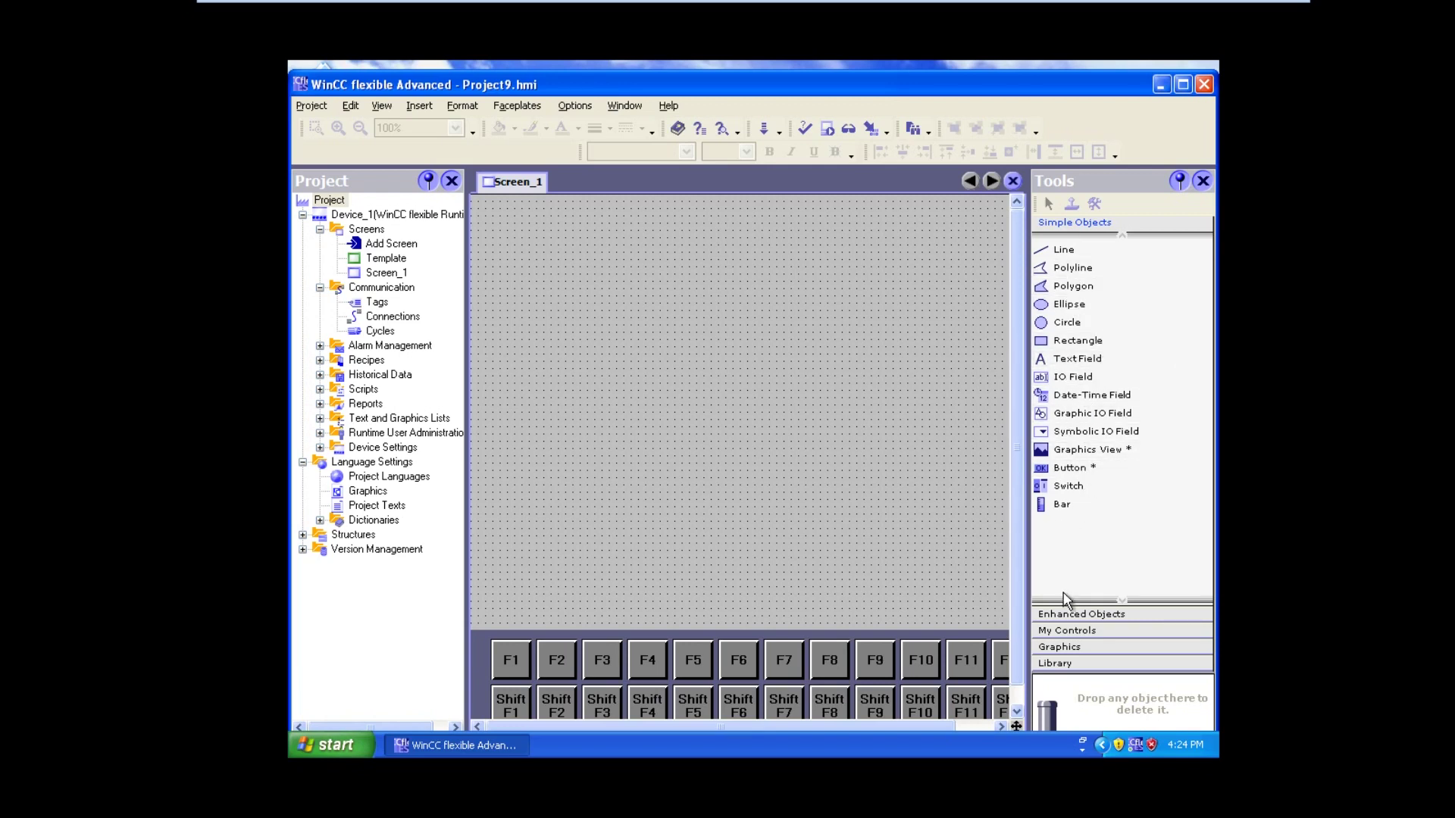
Expand the WinCC flexible Image Folders in the Graphics tool group and widen the Tools view.
click(1065, 611)
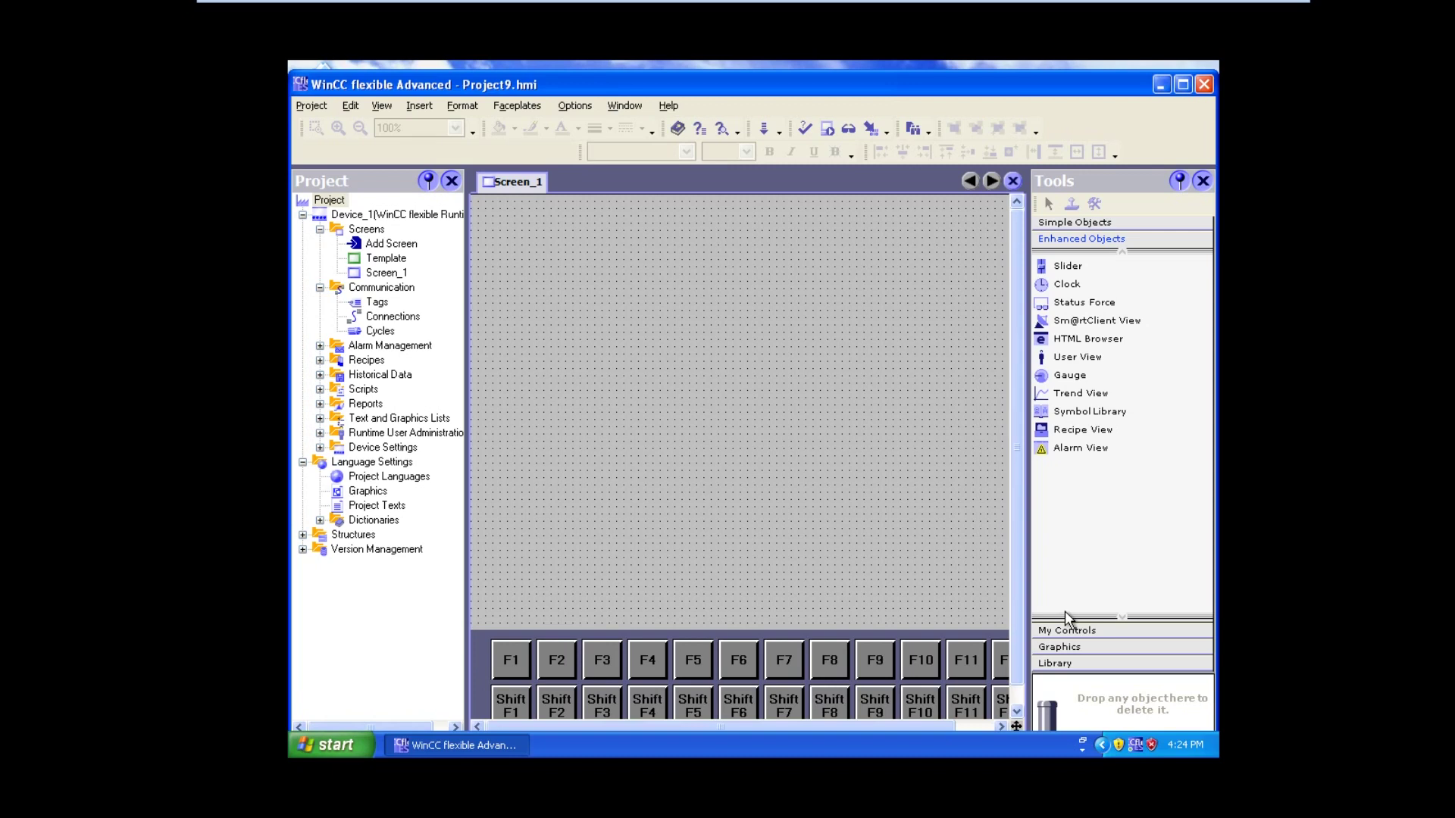
click(1061, 648)
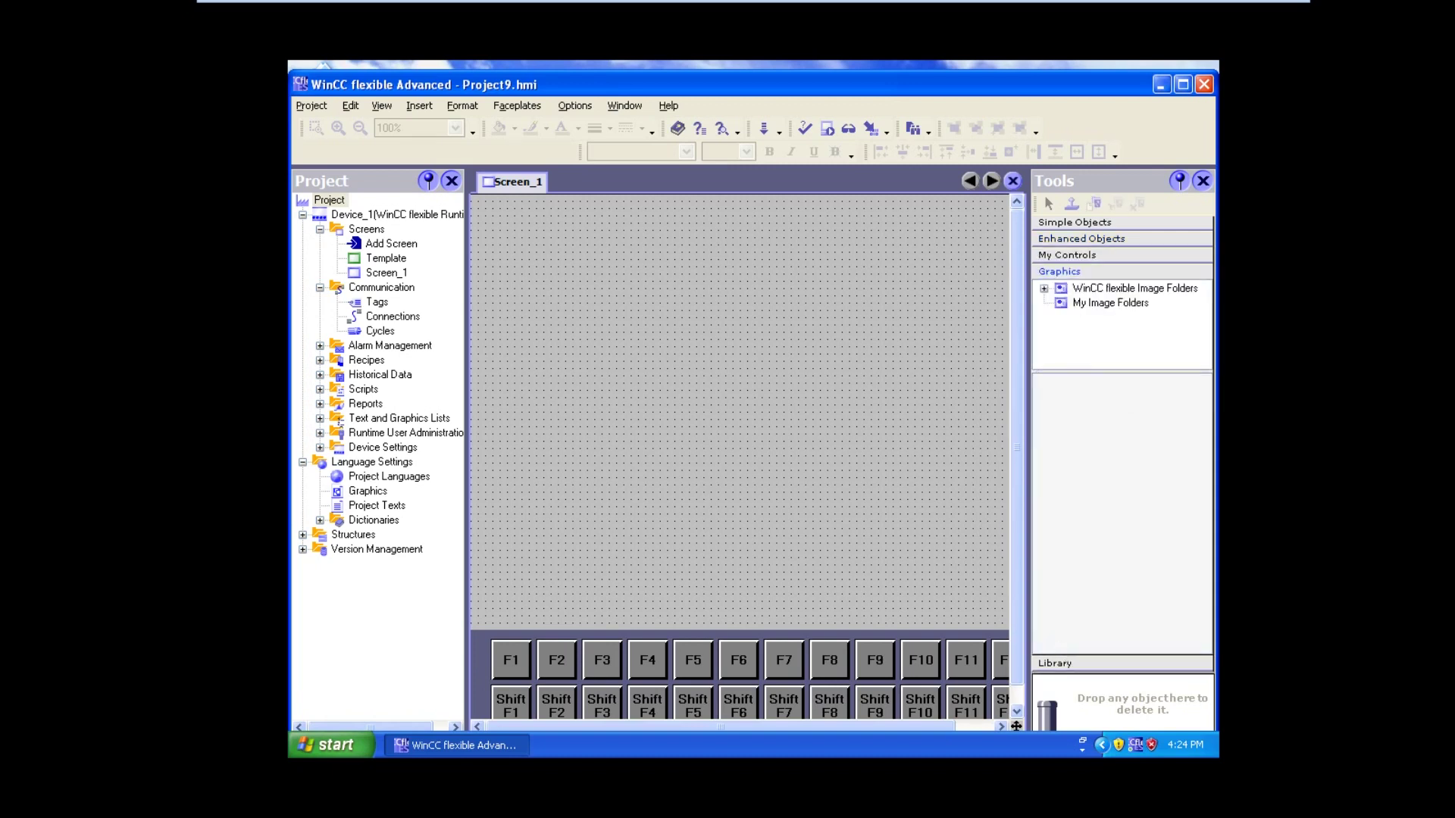
click(1044, 288)
drag(1027, 317, 818, 317)
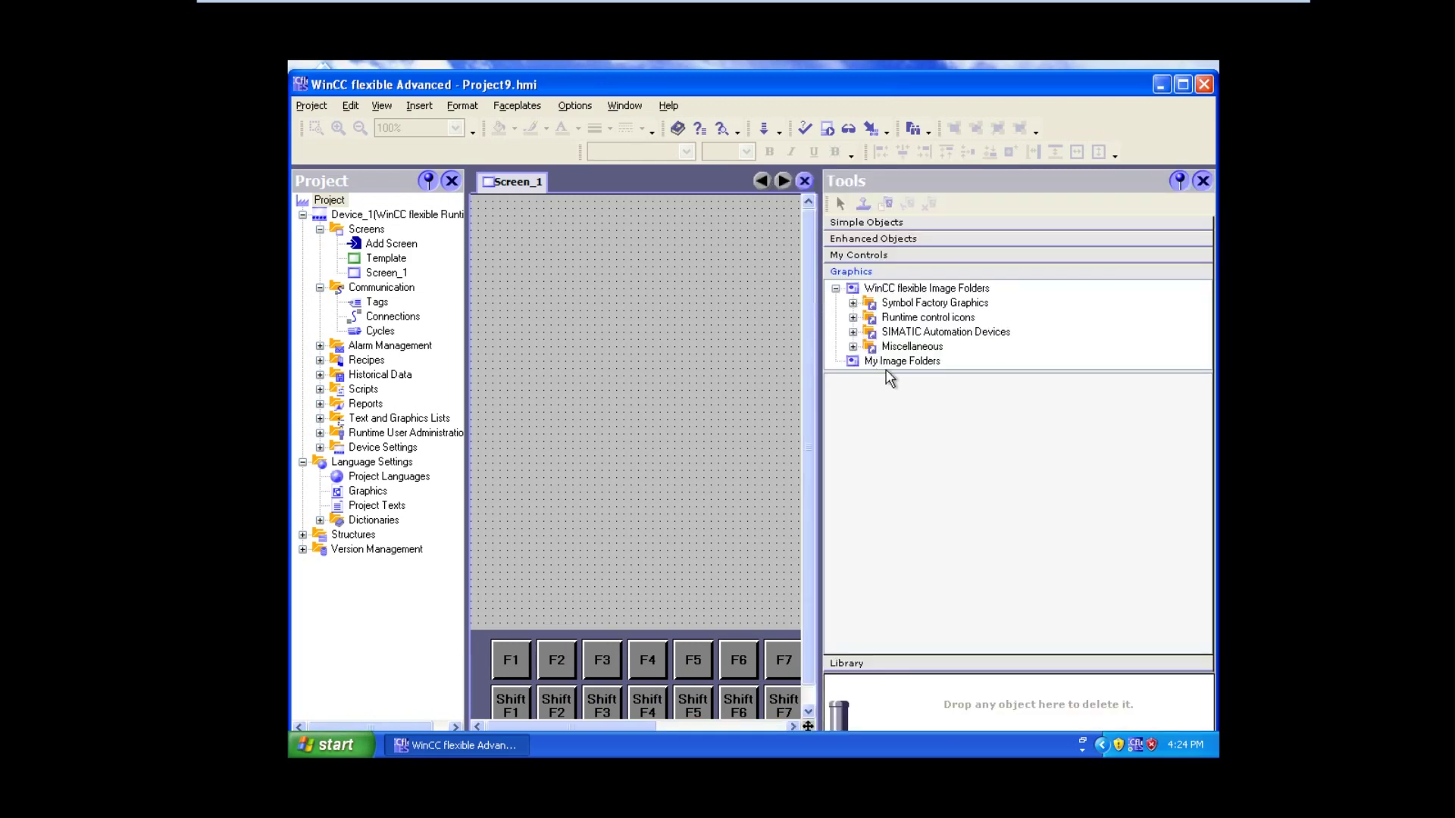
Look at the 3-D Pushbuttons Etc symbols in SymbolFactory 2 Colors filled and collapse that folder.
click(853, 302)
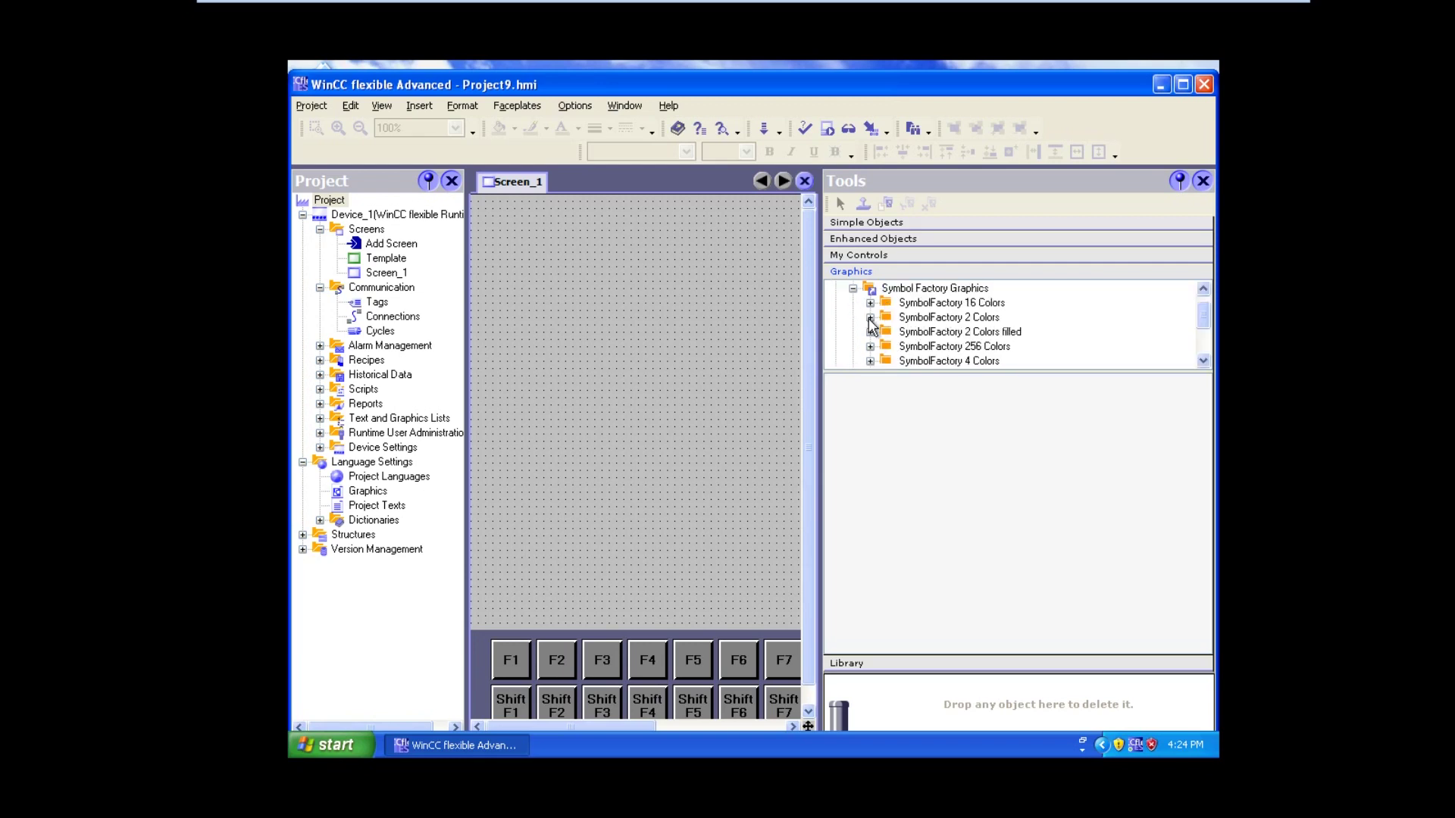
click(870, 332)
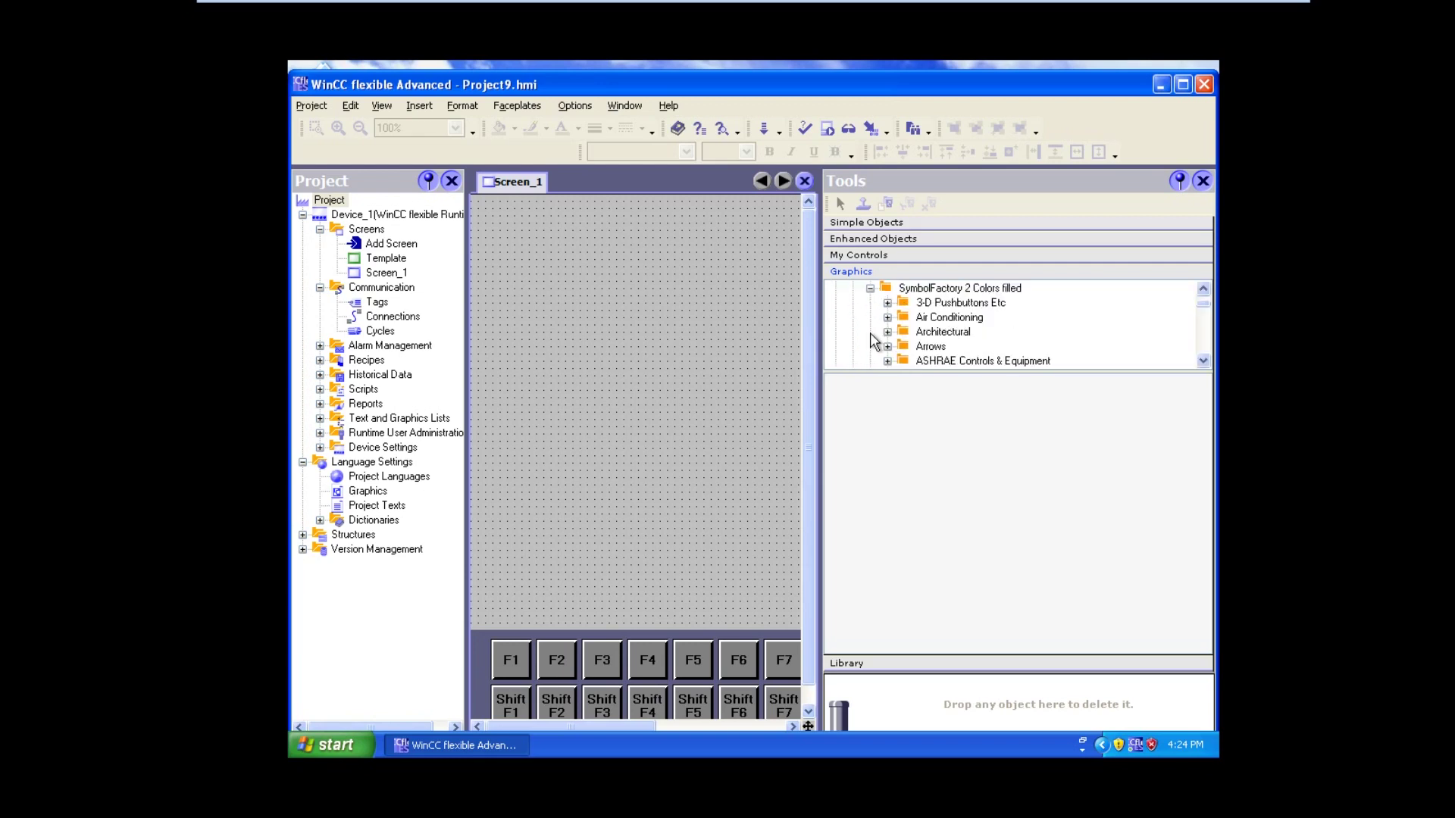
click(926, 303)
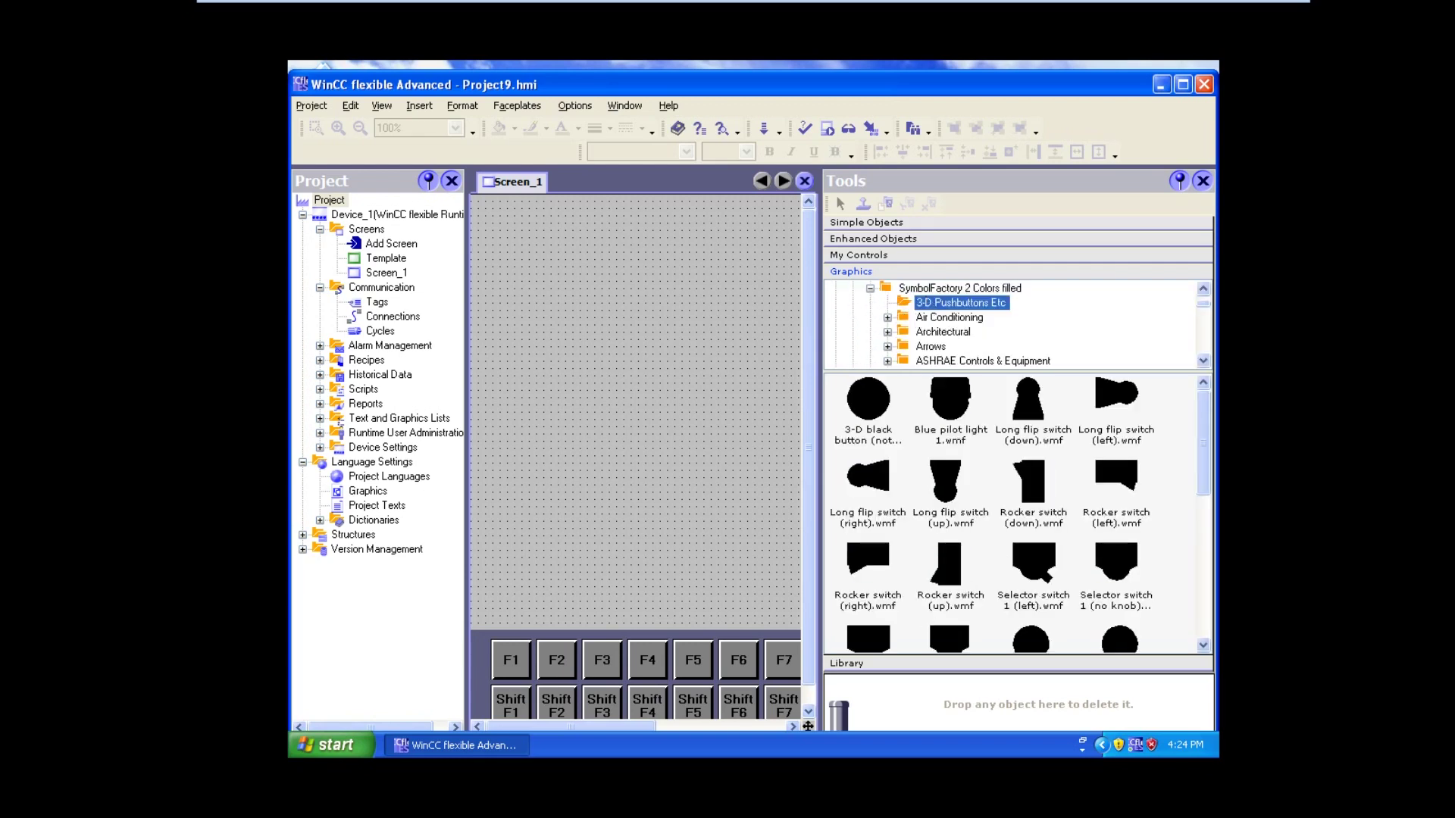
click(869, 288)
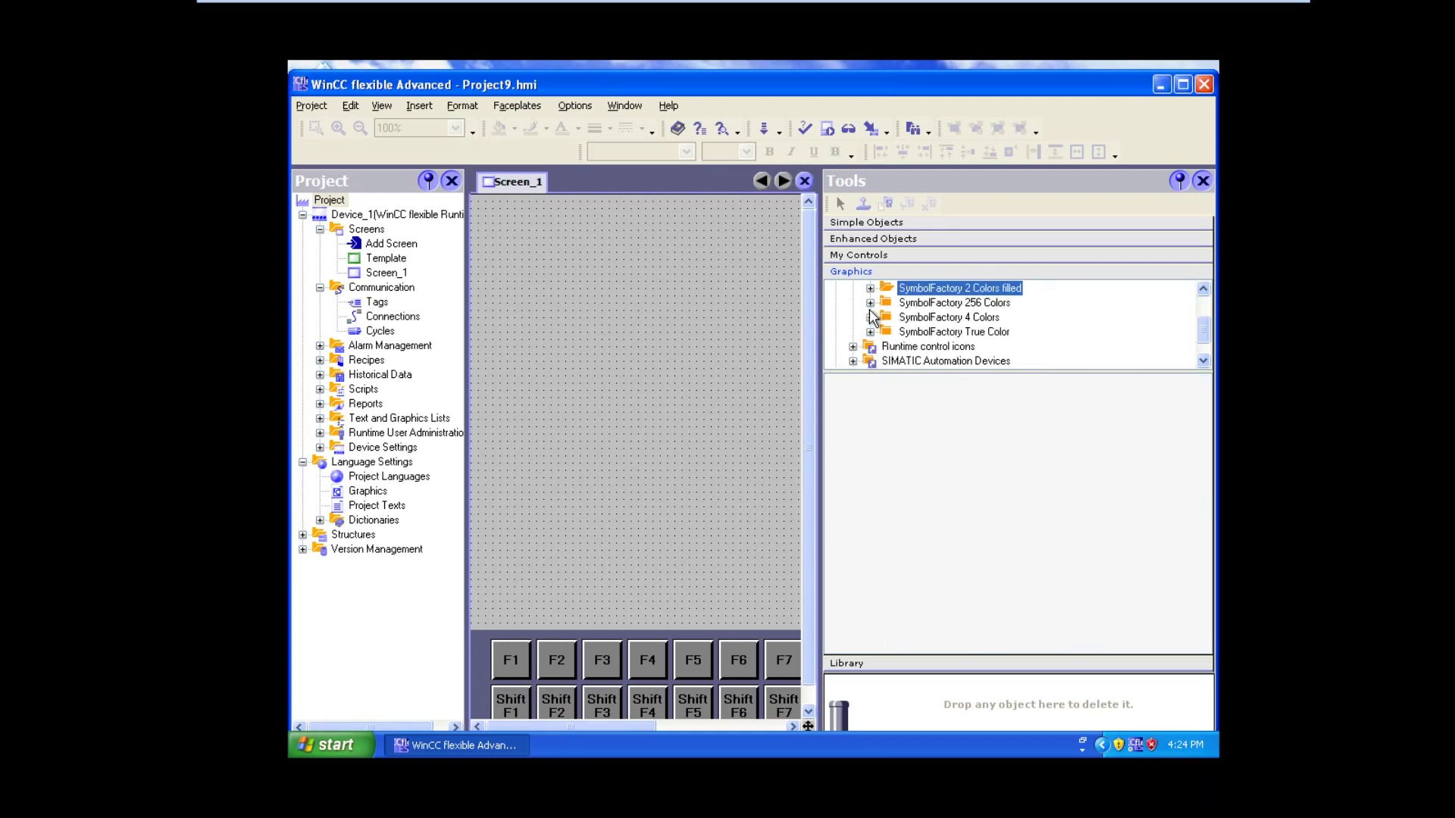
Browse the 3-D Pushbuttons Etc symbols in SymbolFactory 4 Colors, selecting the pressed green and unpressed red buttons.
click(870, 332)
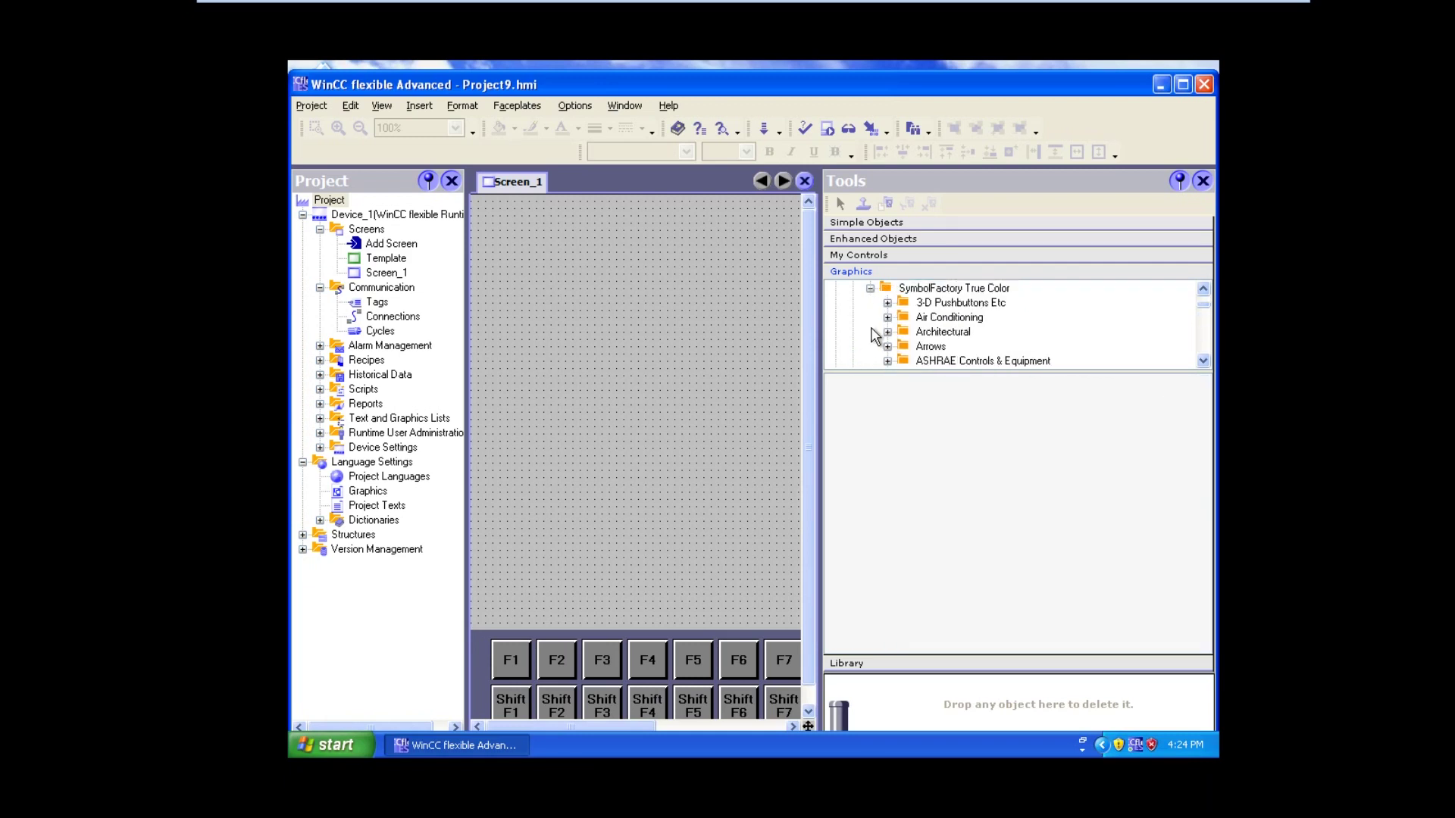
click(869, 288)
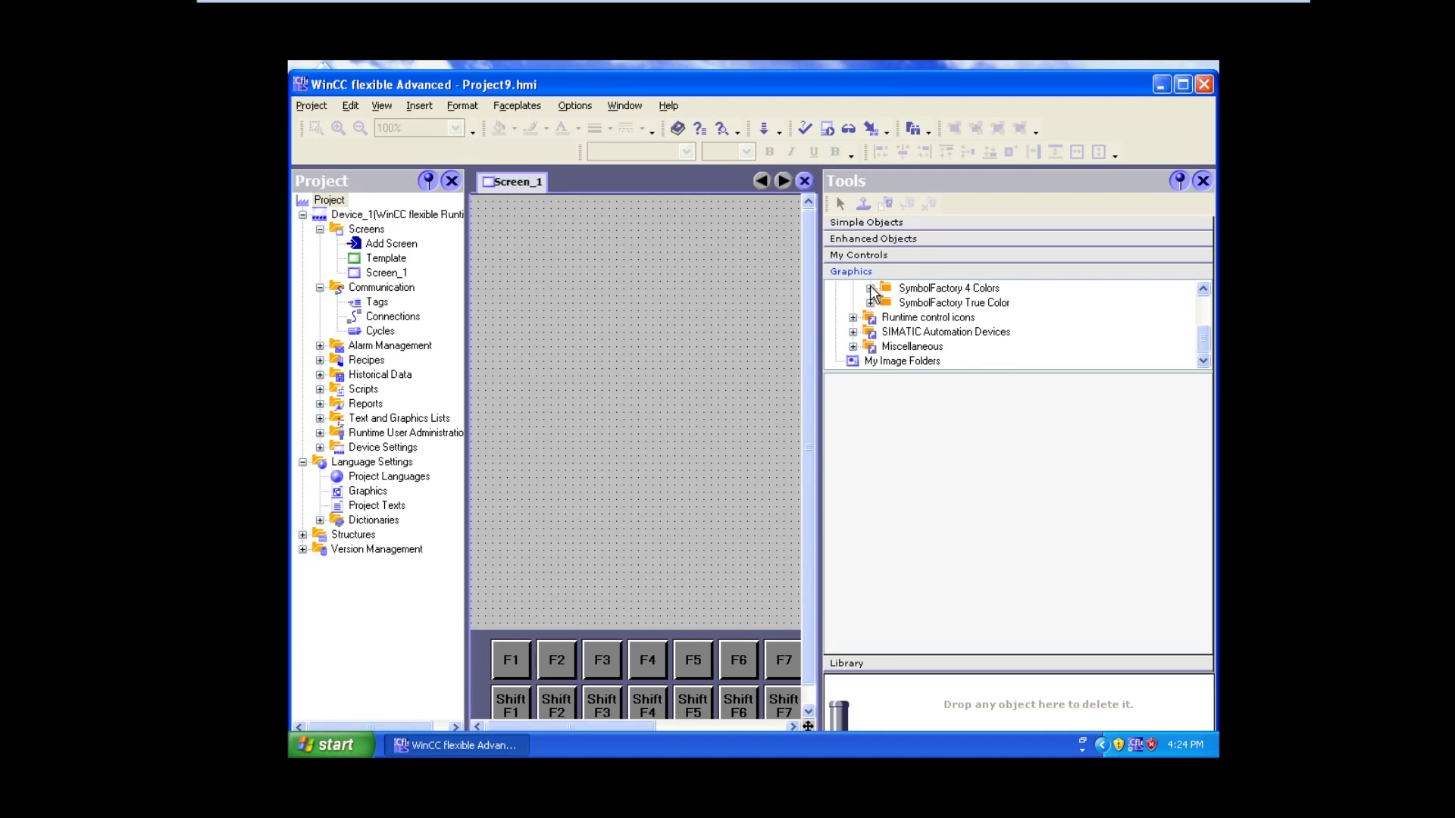
click(870, 289)
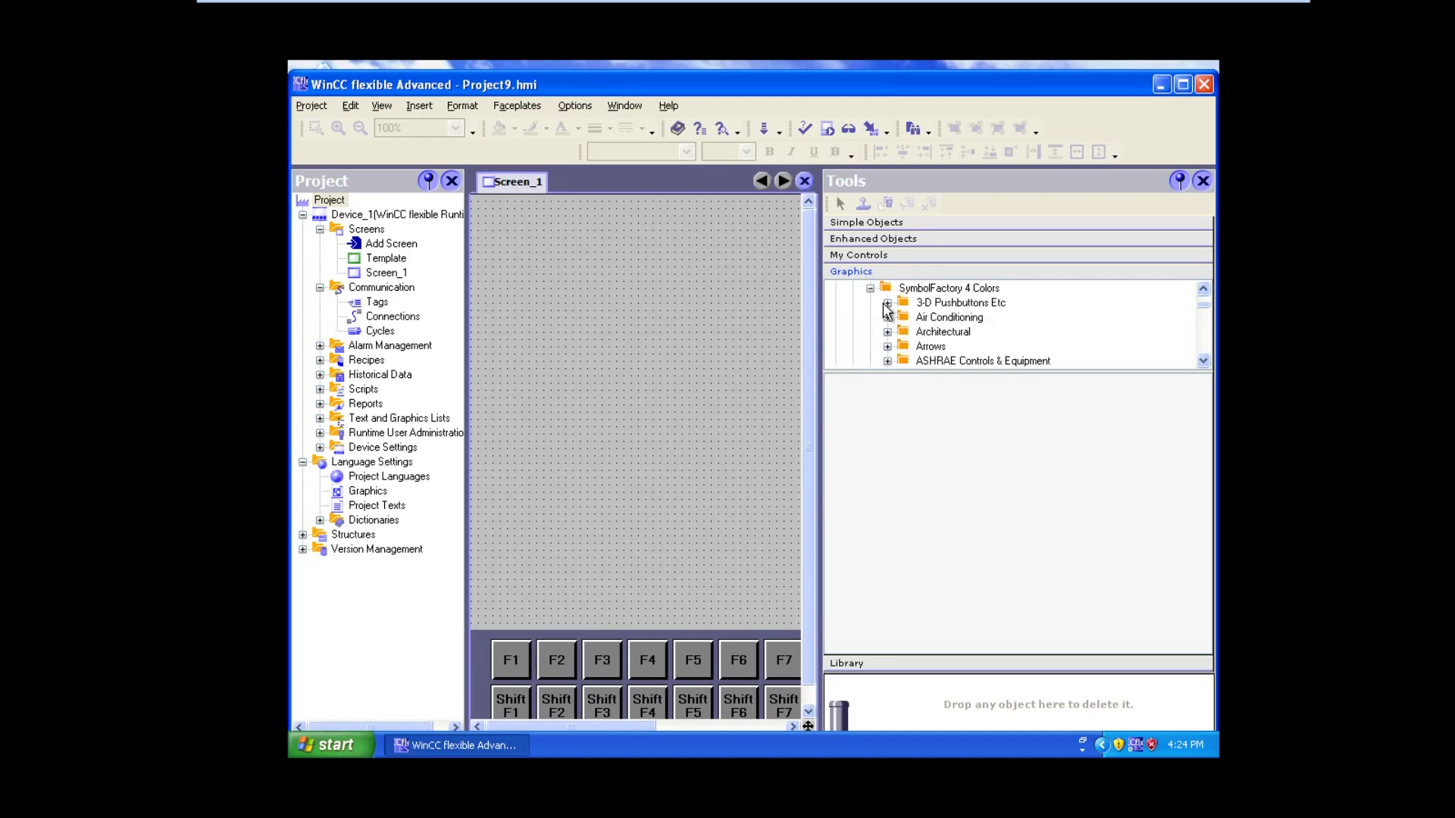
click(907, 303)
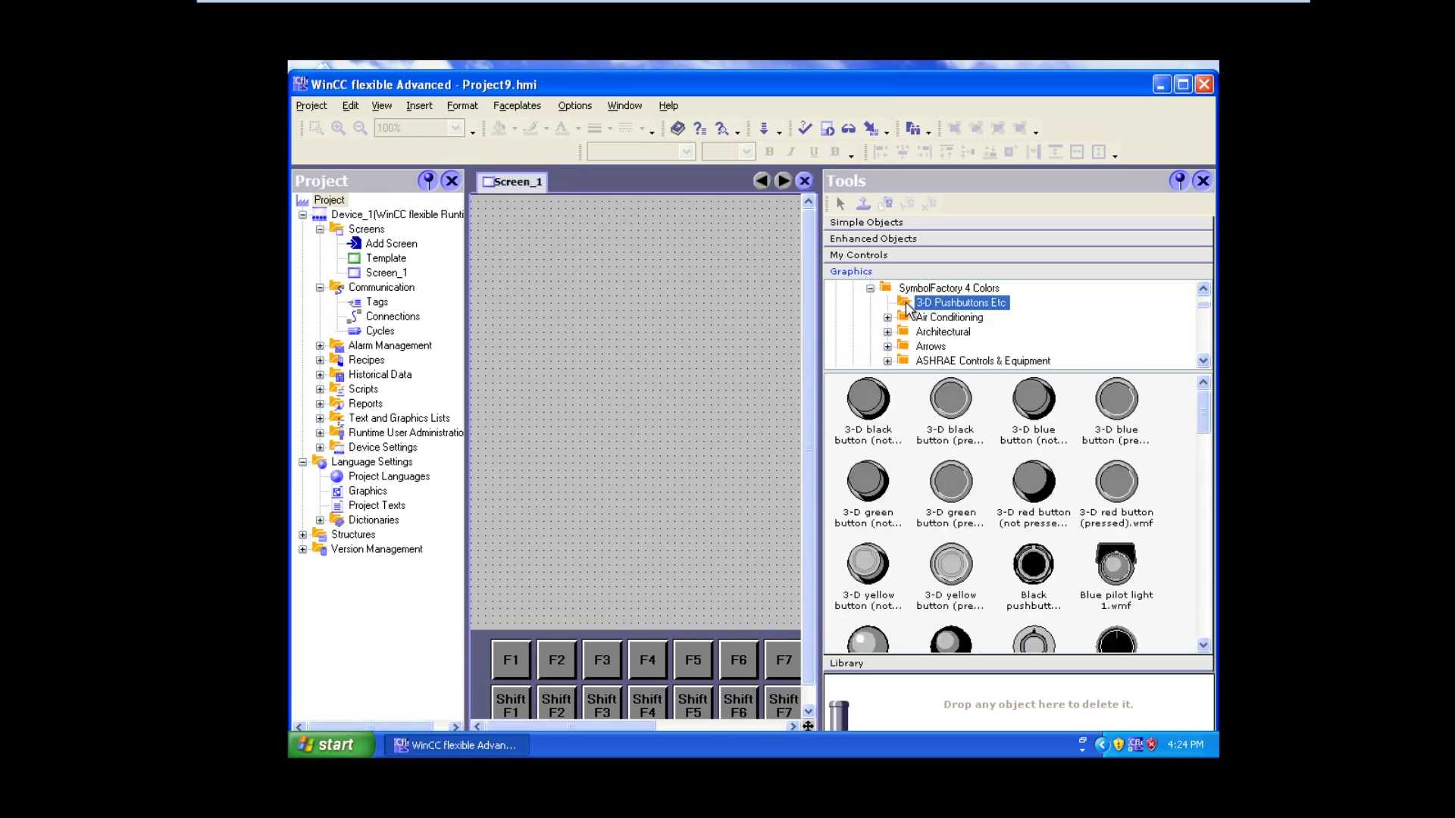
click(950, 482)
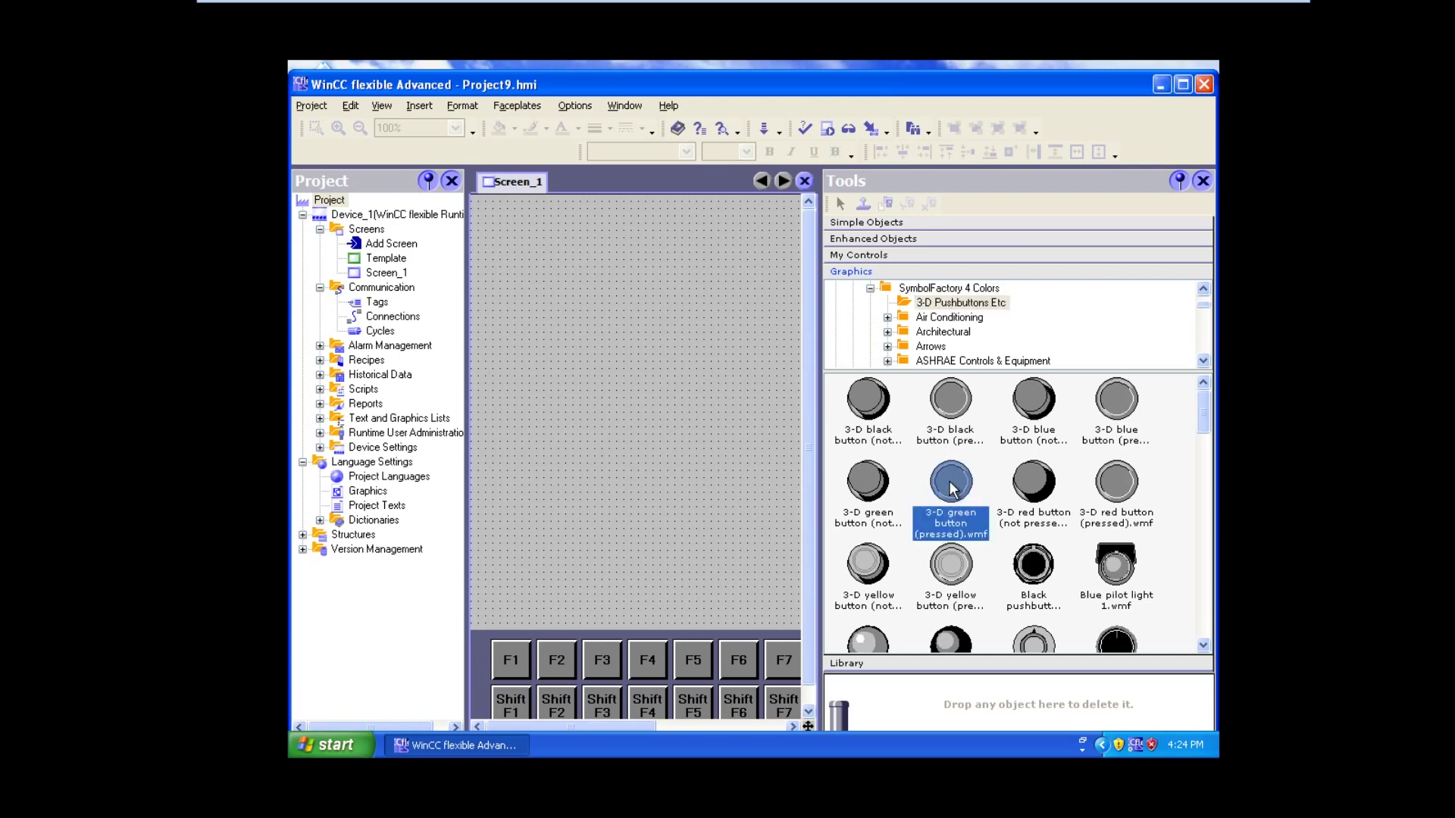
click(1039, 496)
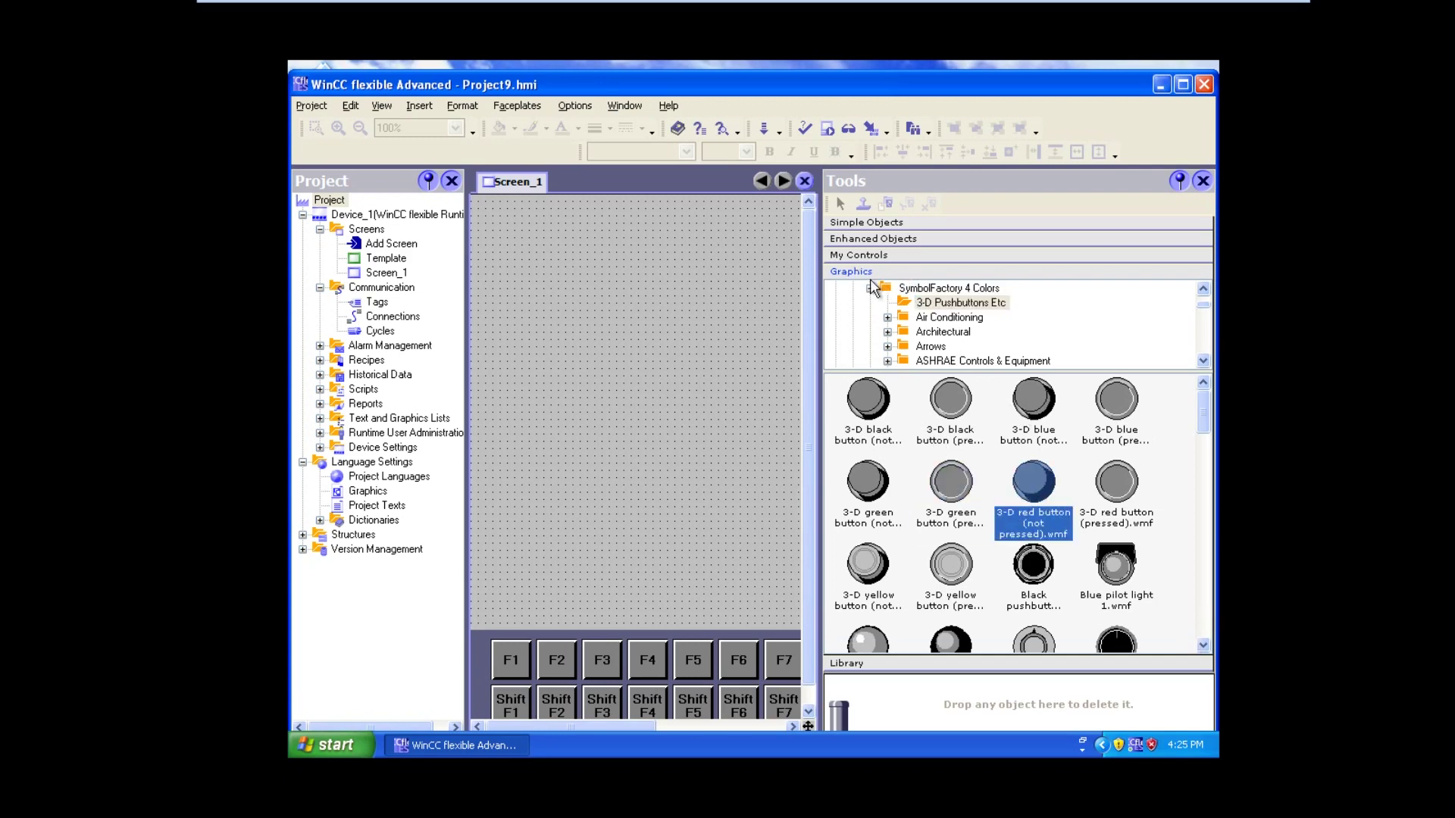
Show the 3-D Pushbuttons Etc symbols in SymbolFactory True Color and select the unpressed and pressed green buttons.
click(869, 289)
click(870, 302)
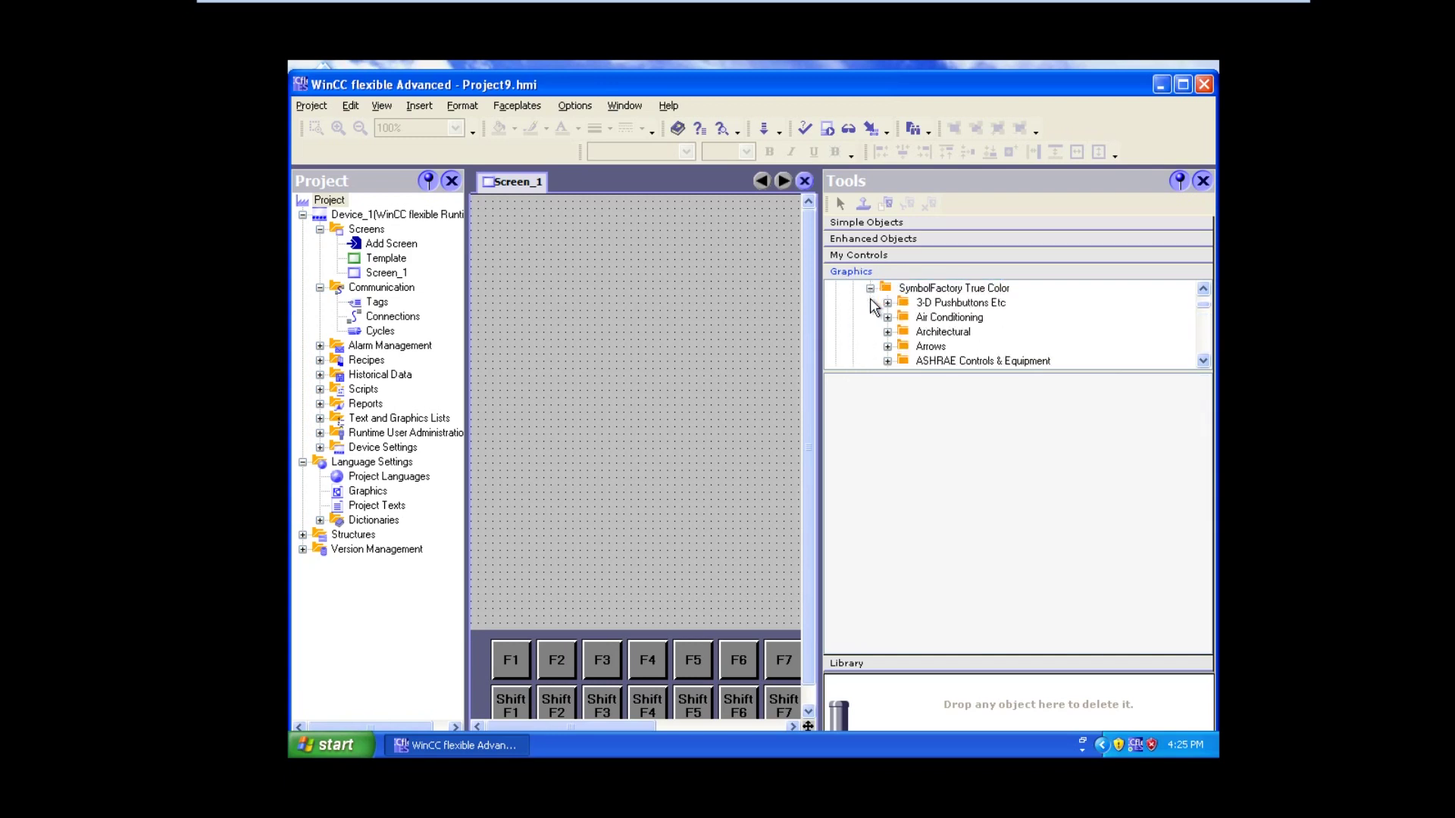
click(929, 303)
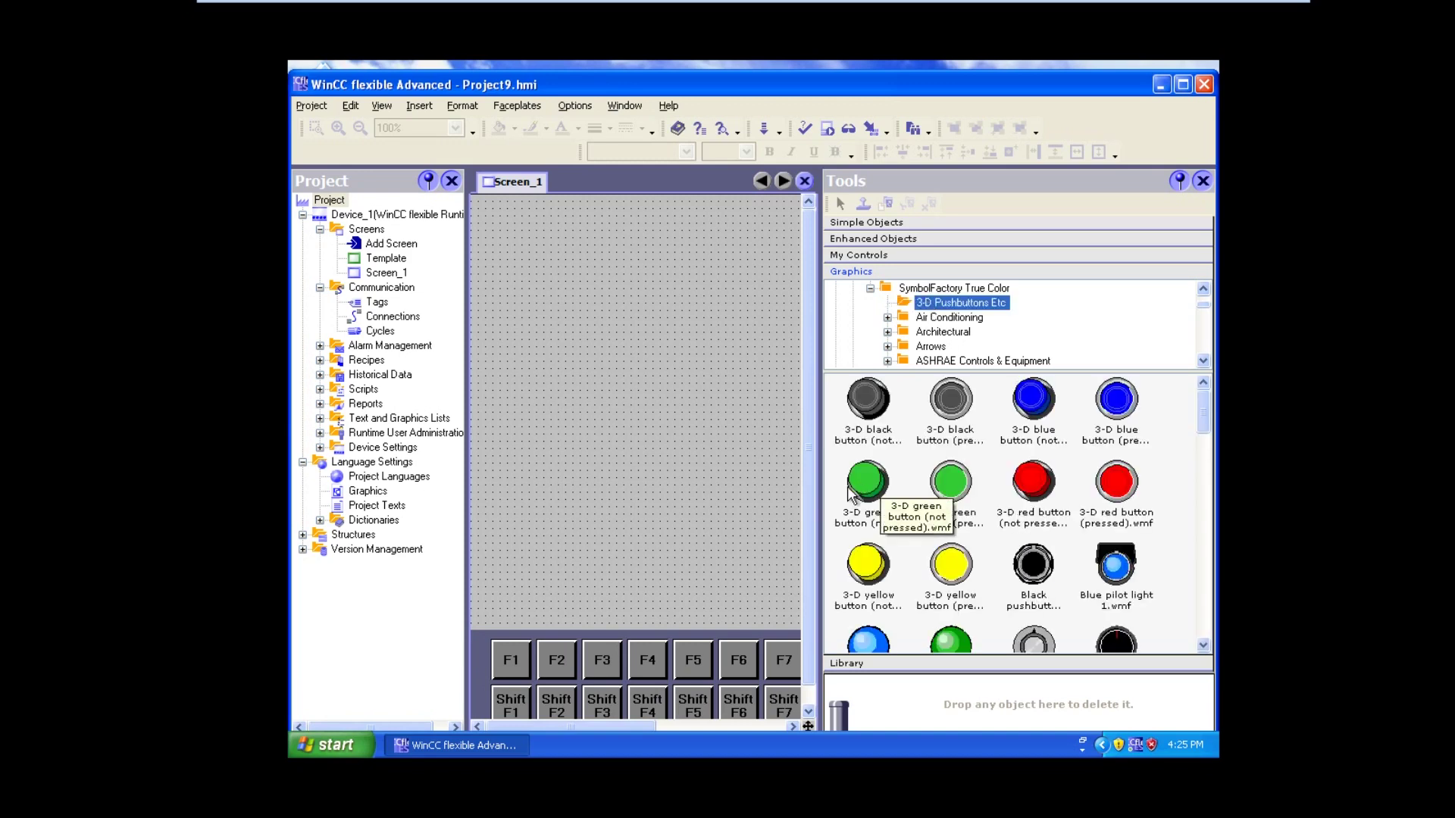
click(863, 482)
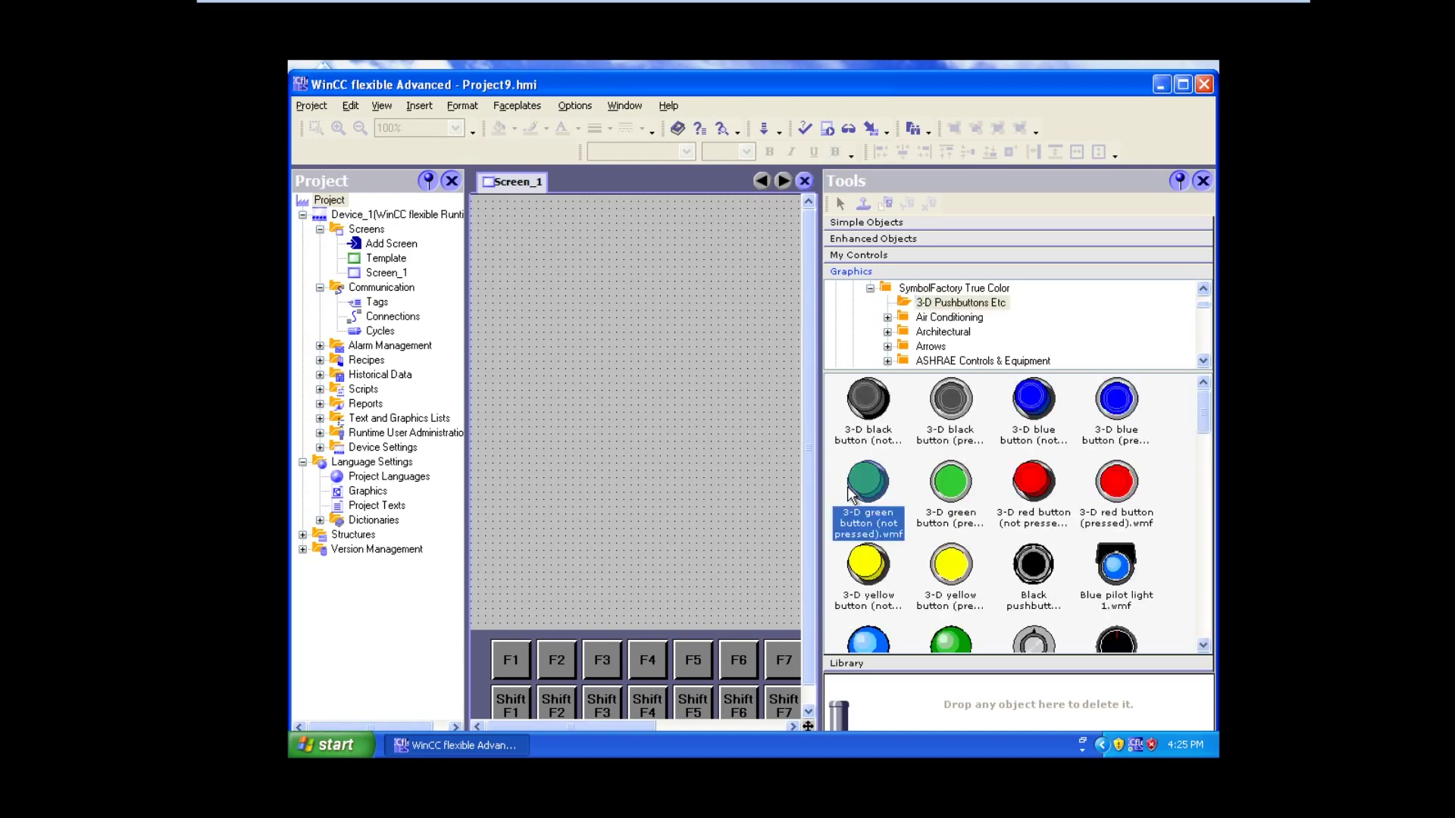
click(942, 500)
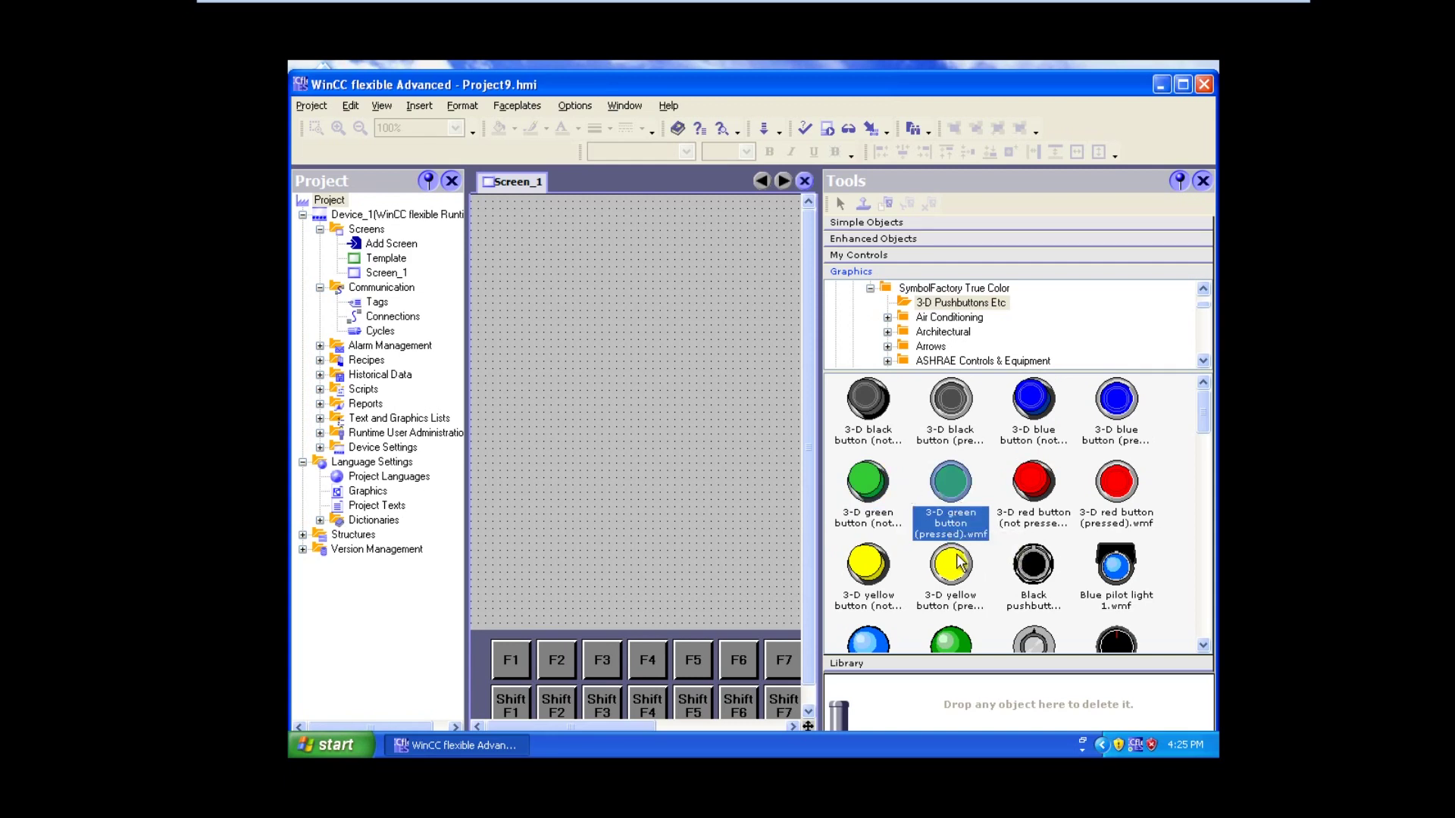
Try placing the pressed 3-D green button graphic on Screen_1 and remove it again.
drag(951, 500, 746, 551)
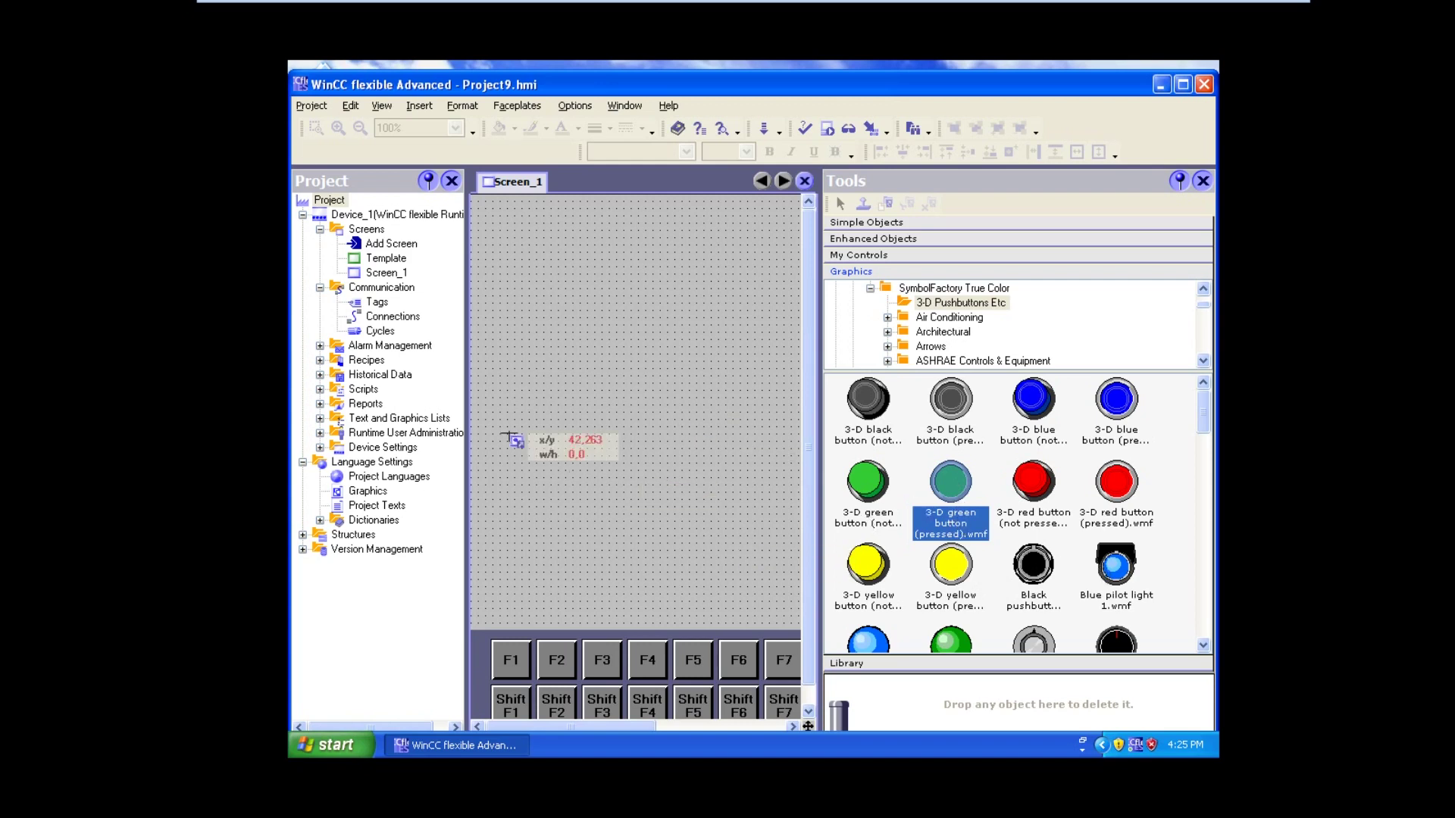
click(512, 401)
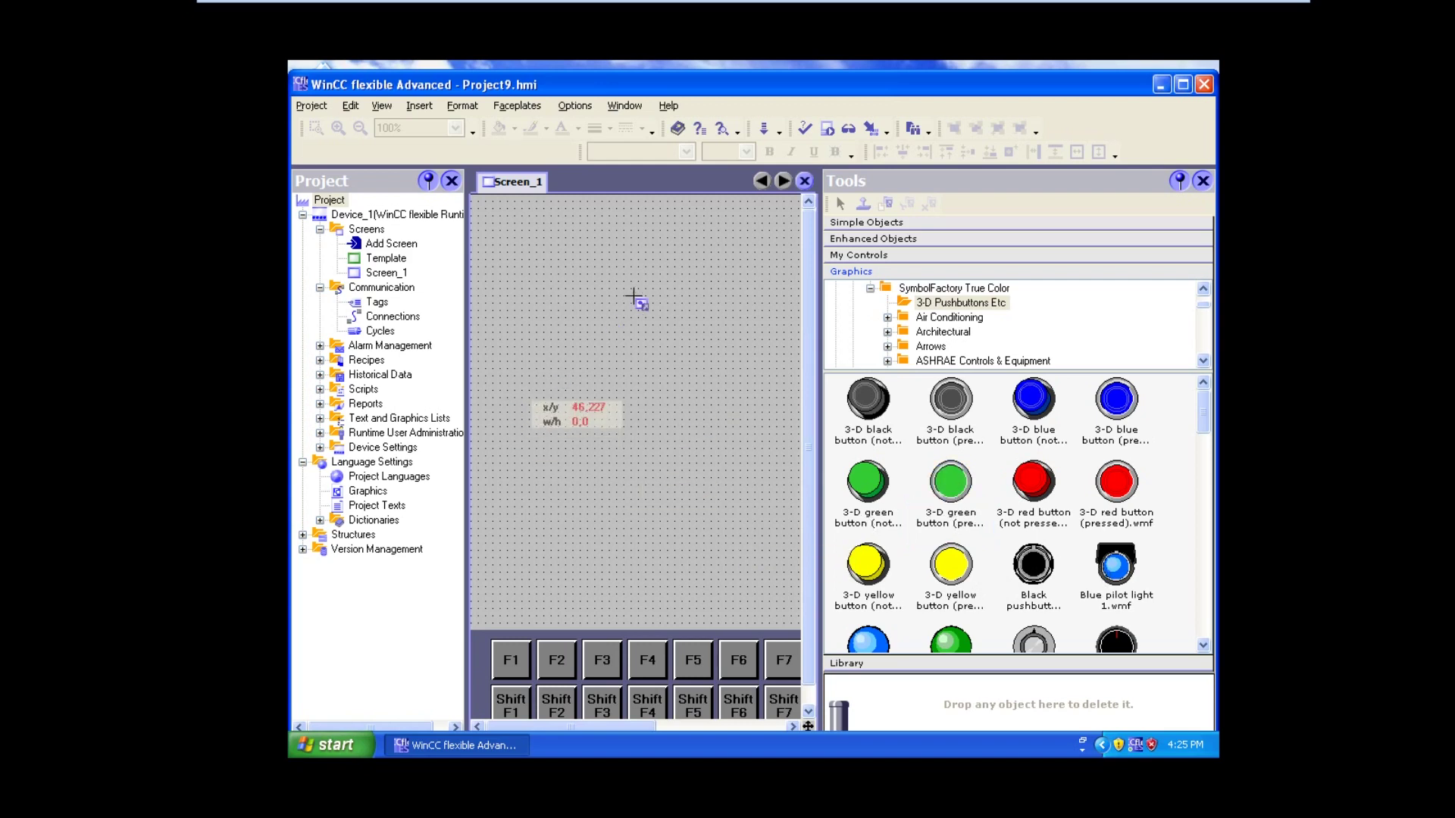
click(588, 538)
key(Delete)
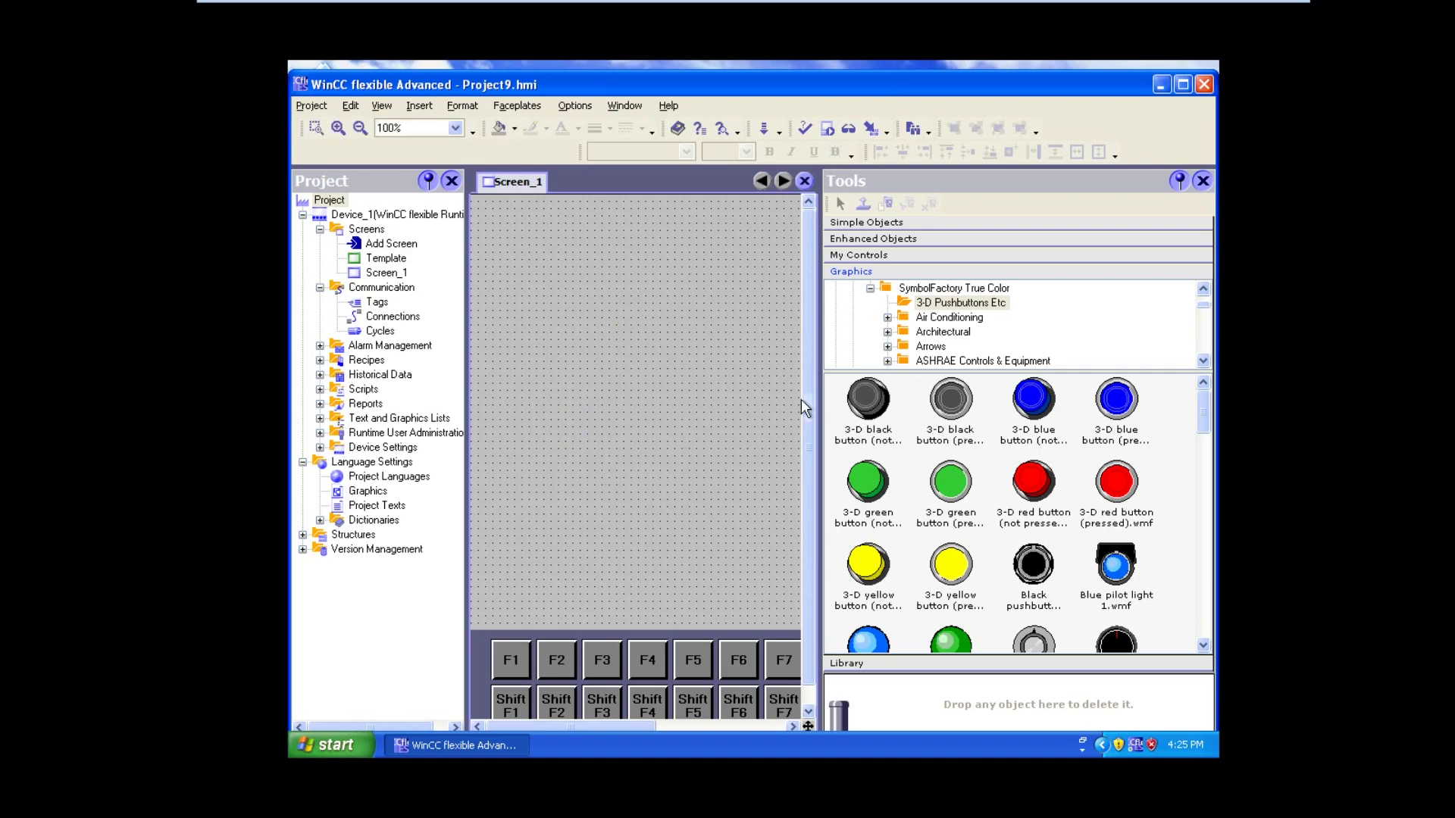
Narrow the Tools view and look through the True Color Arrows, Blowers Etc and Containers graphics.
drag(820, 431, 943, 430)
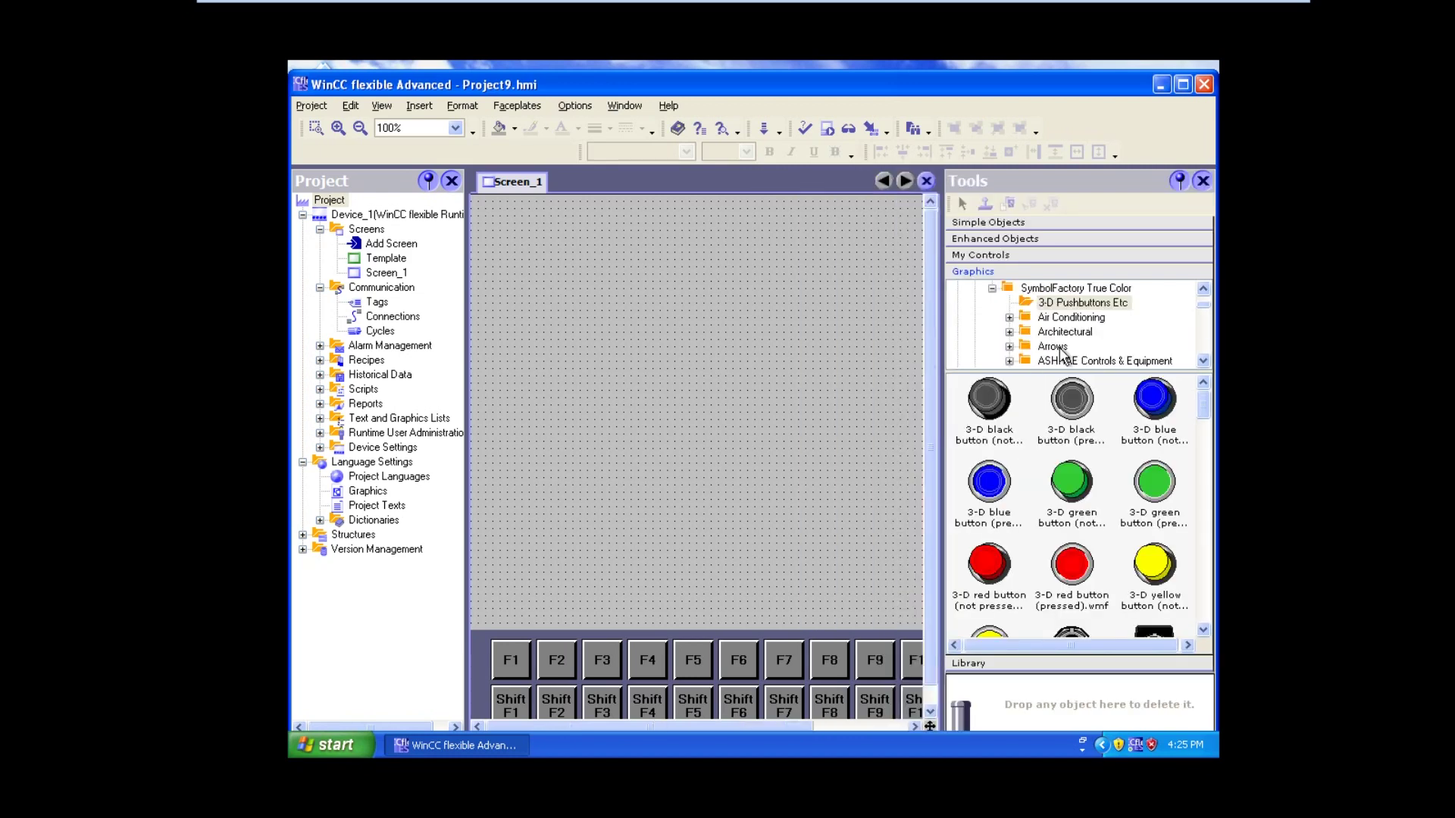
click(1058, 347)
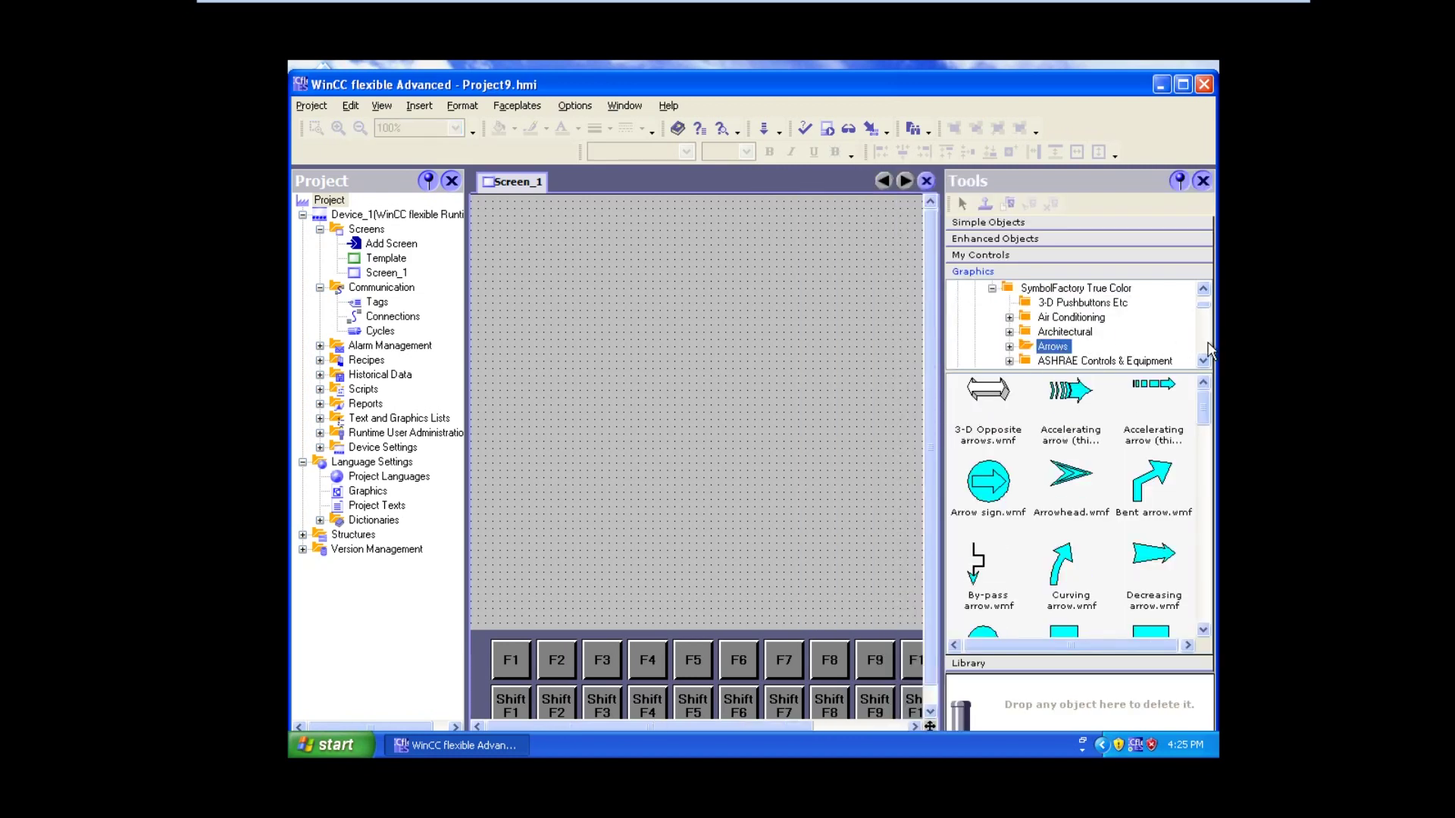
click(1203, 349)
click(1058, 348)
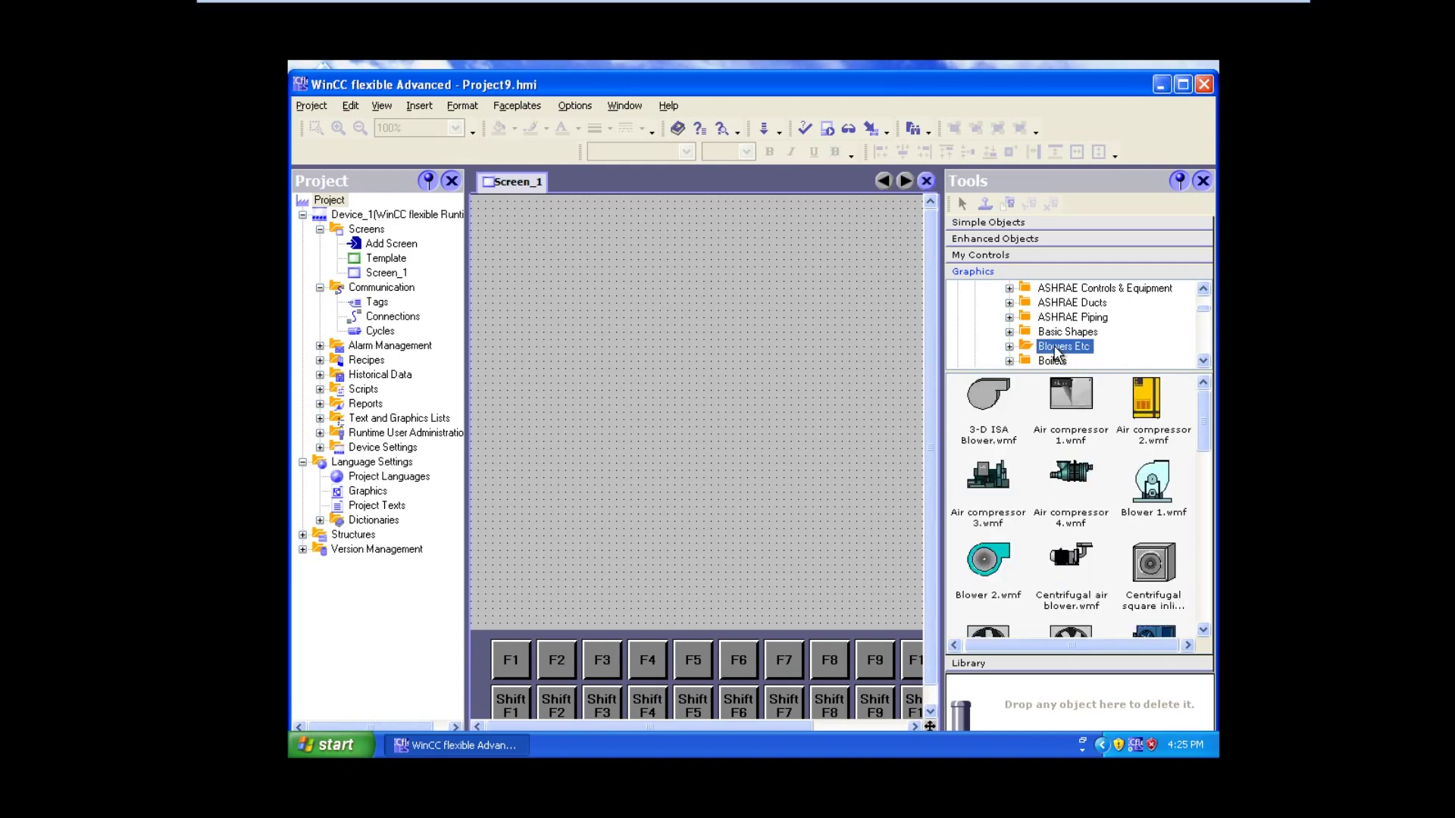
click(1205, 338)
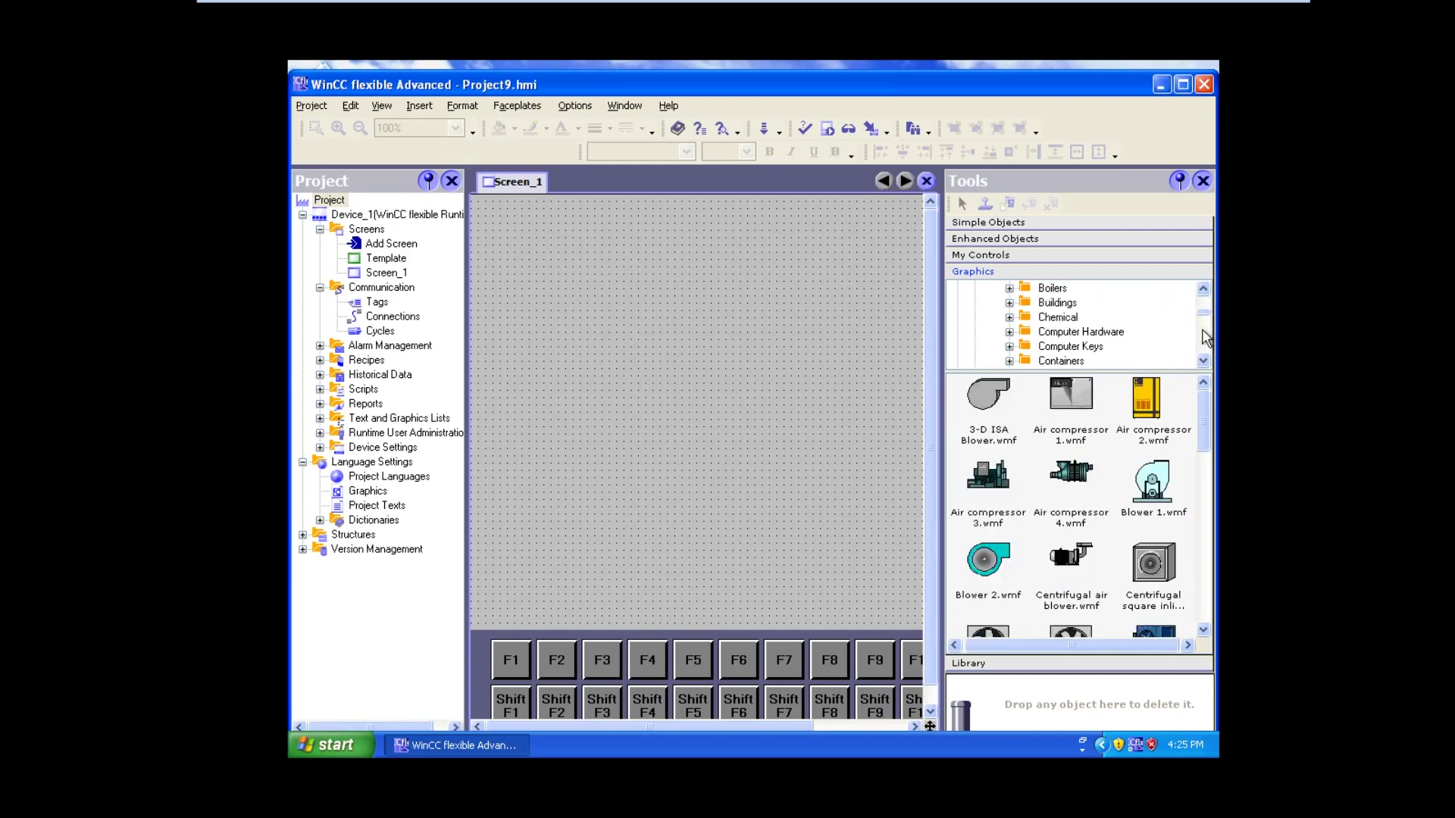
click(1047, 362)
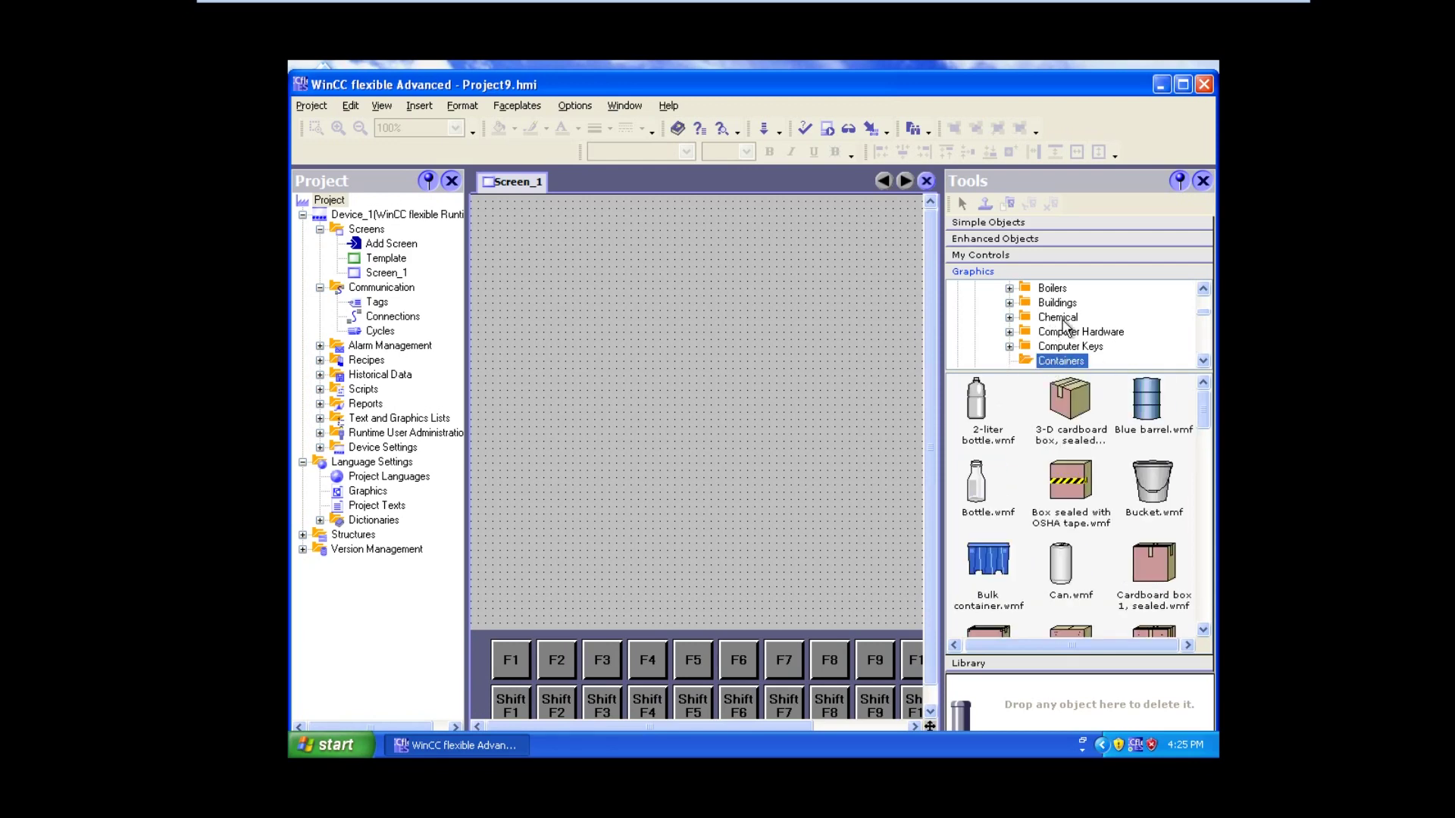
Look through the Food and Finishing graphics in SymbolFactory True Color.
click(1201, 347)
click(1201, 347)
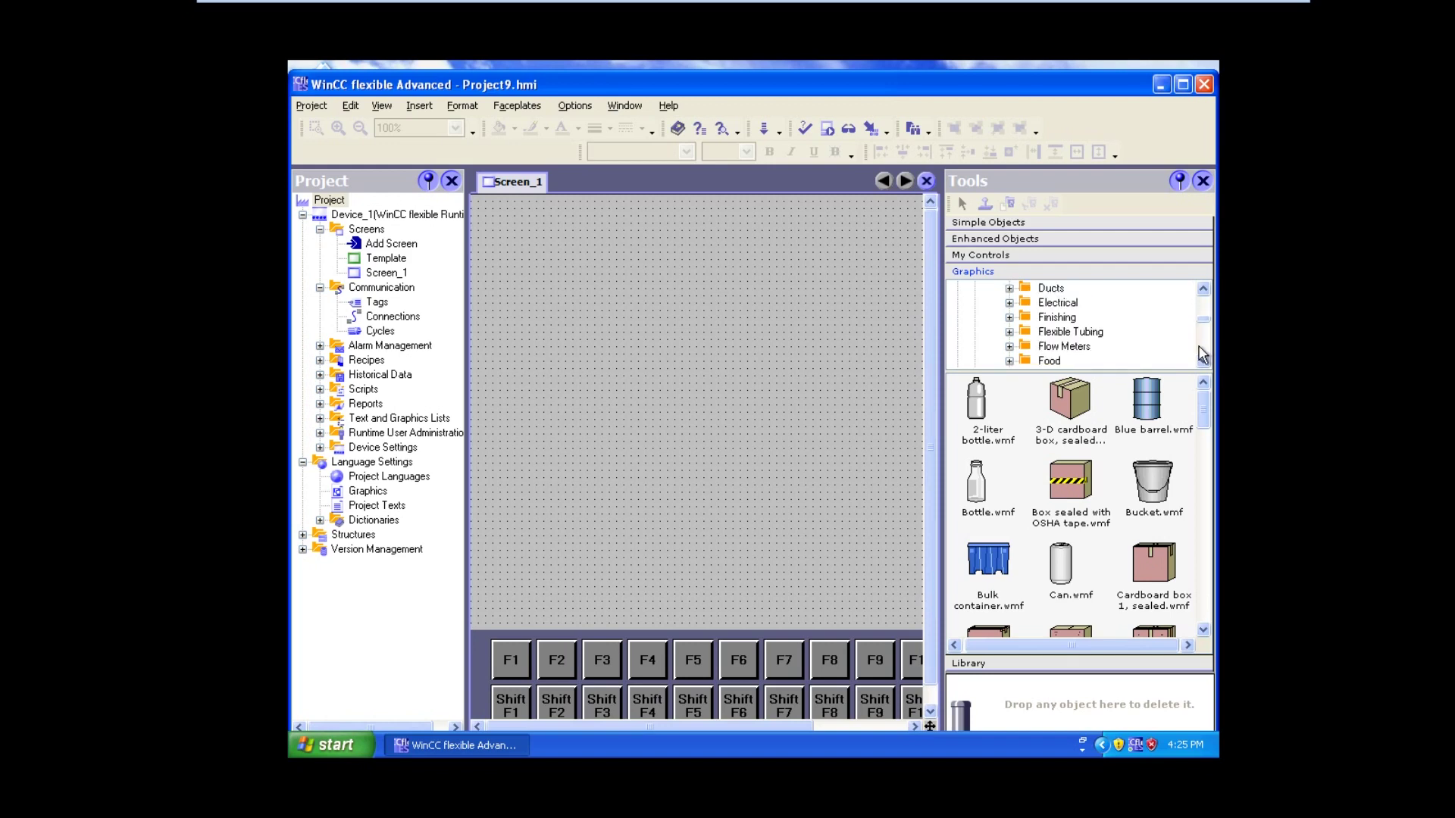
click(1057, 367)
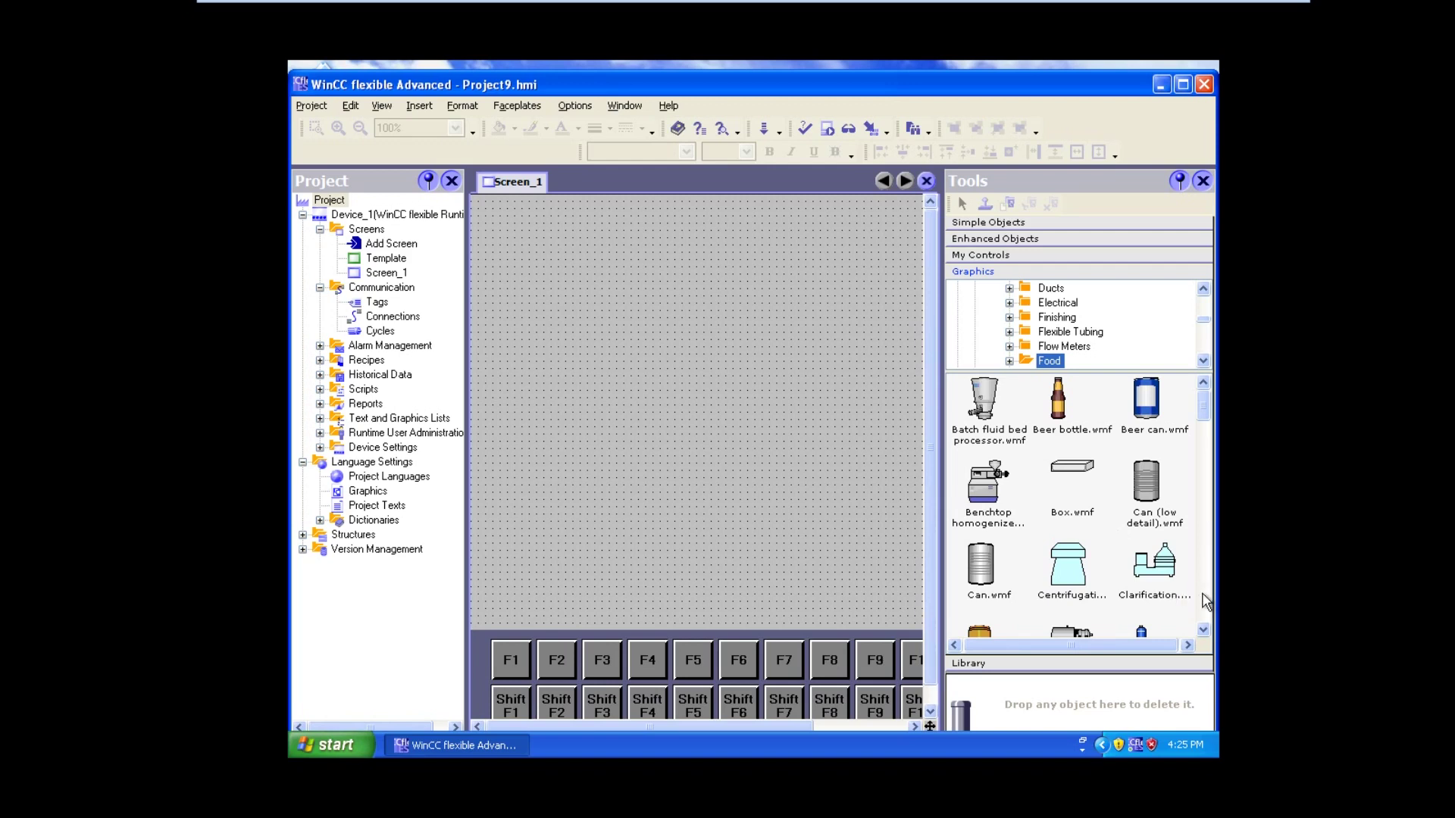
scroll(1205, 600, down, 3)
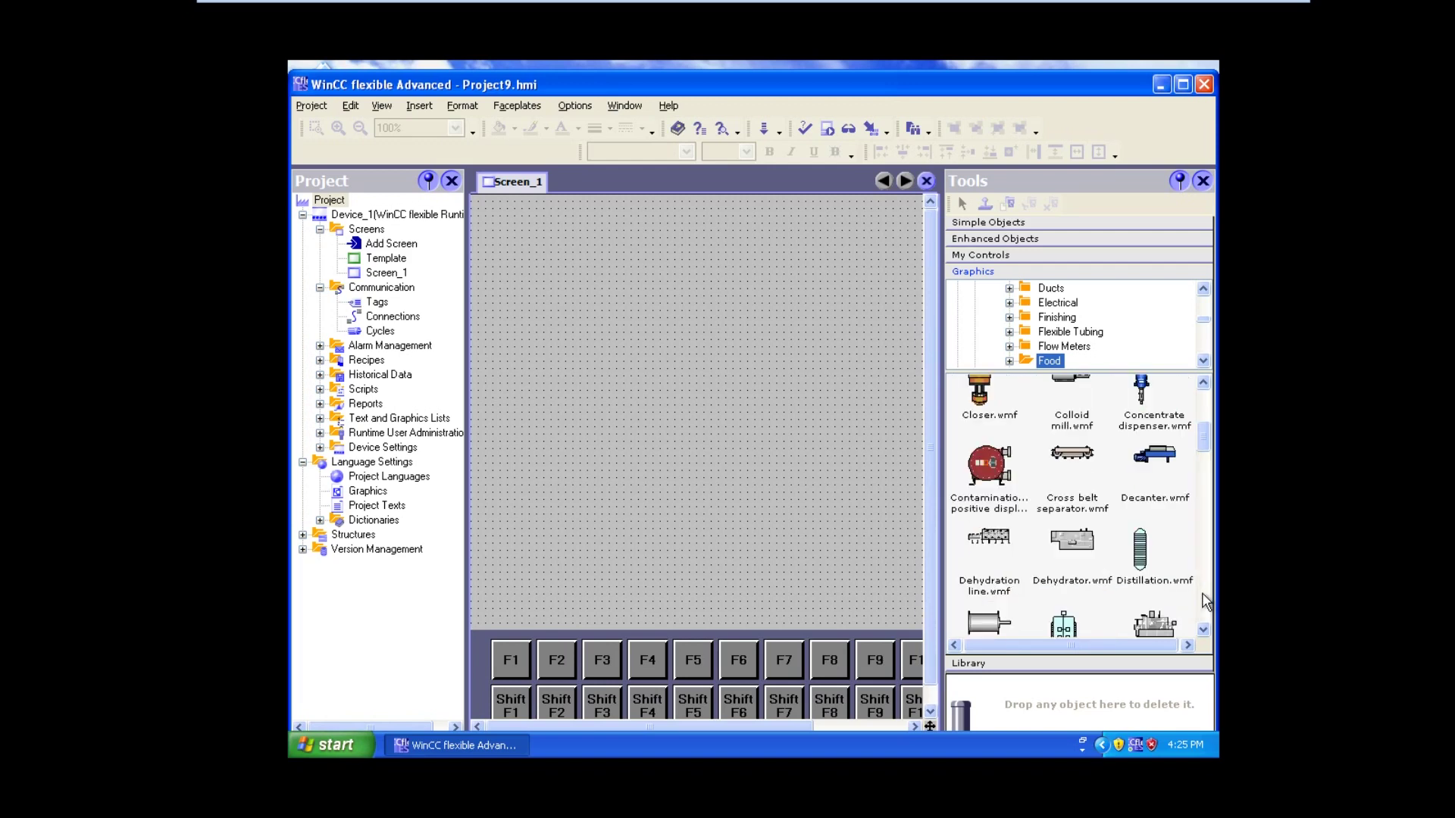
click(1058, 317)
Look through the Material Handling, Maps and Flags, and Motors graphics in SymbolFactory True Color.
scroll(1208, 345, down, 2)
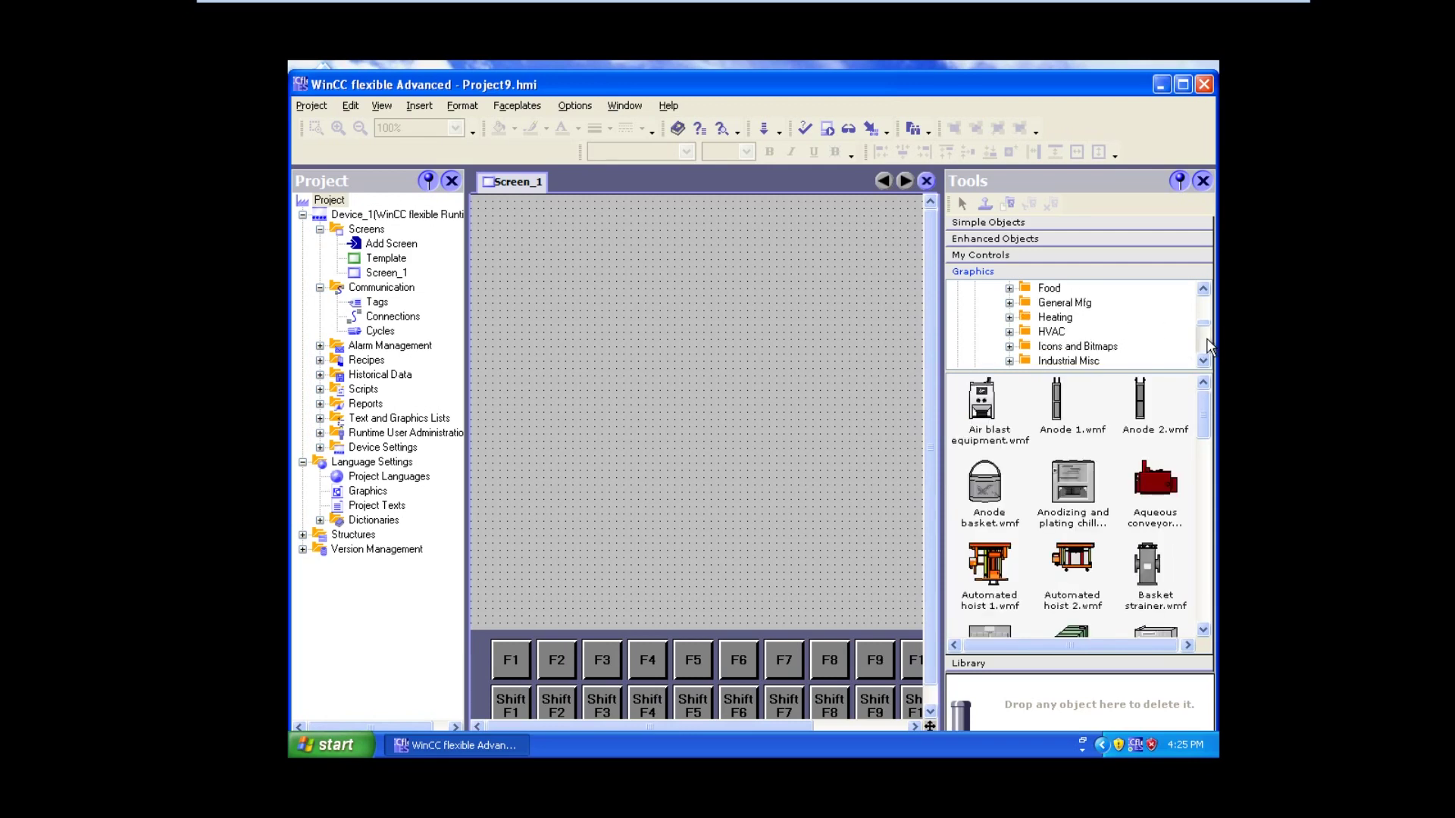
scroll(1208, 345, down, 2)
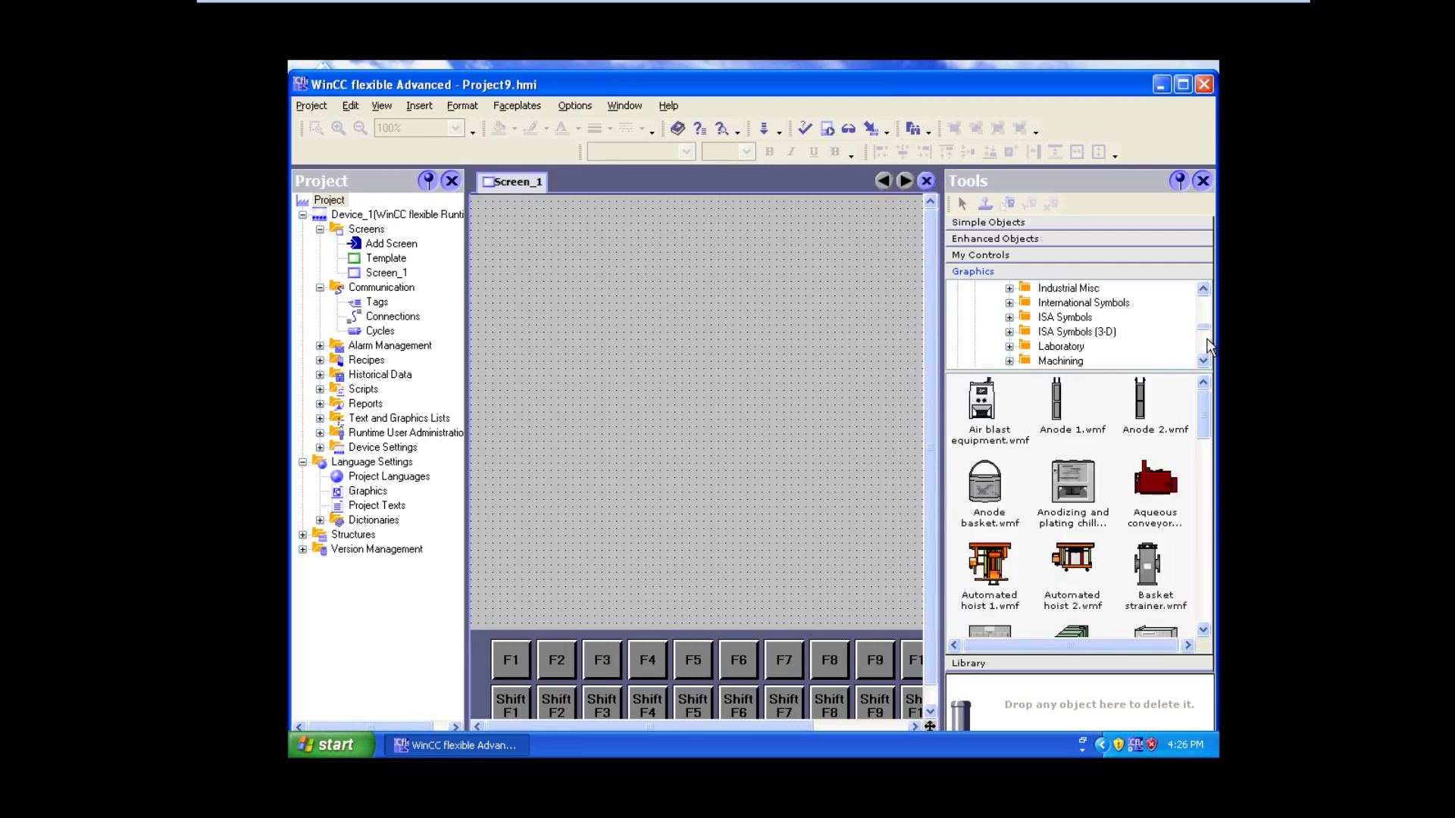
scroll(1050, 331, down, 2)
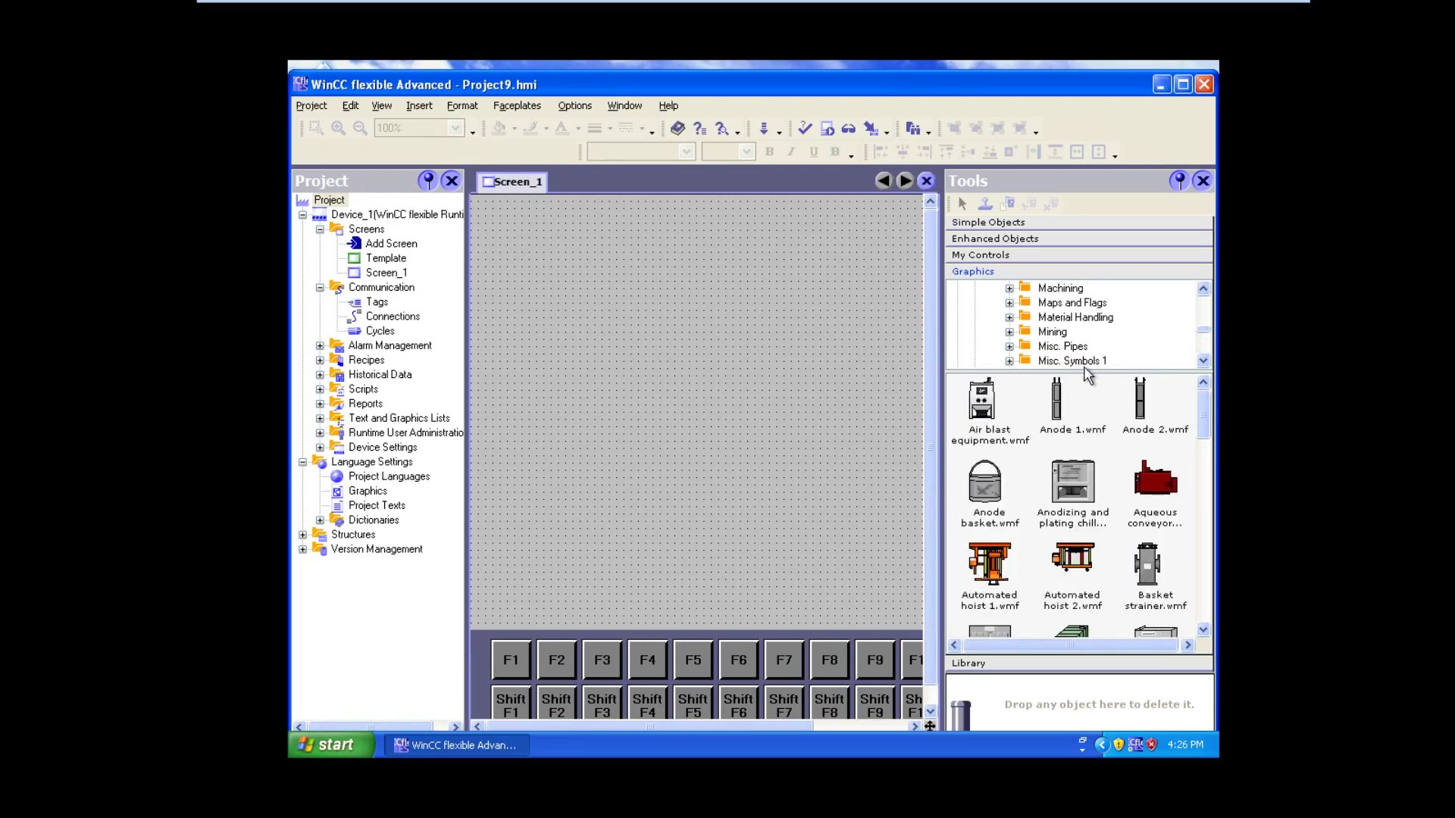
click(1053, 322)
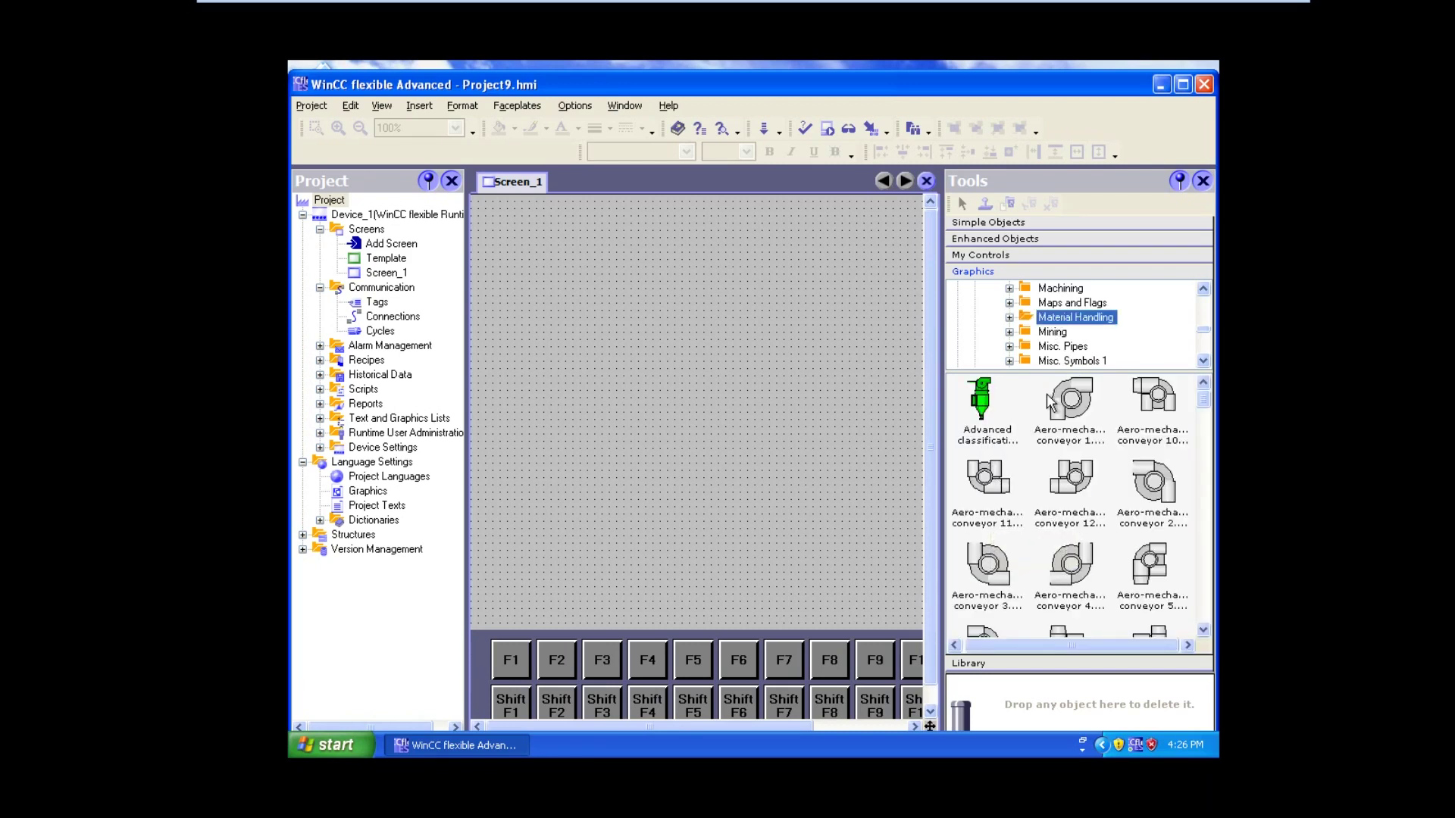
click(1072, 304)
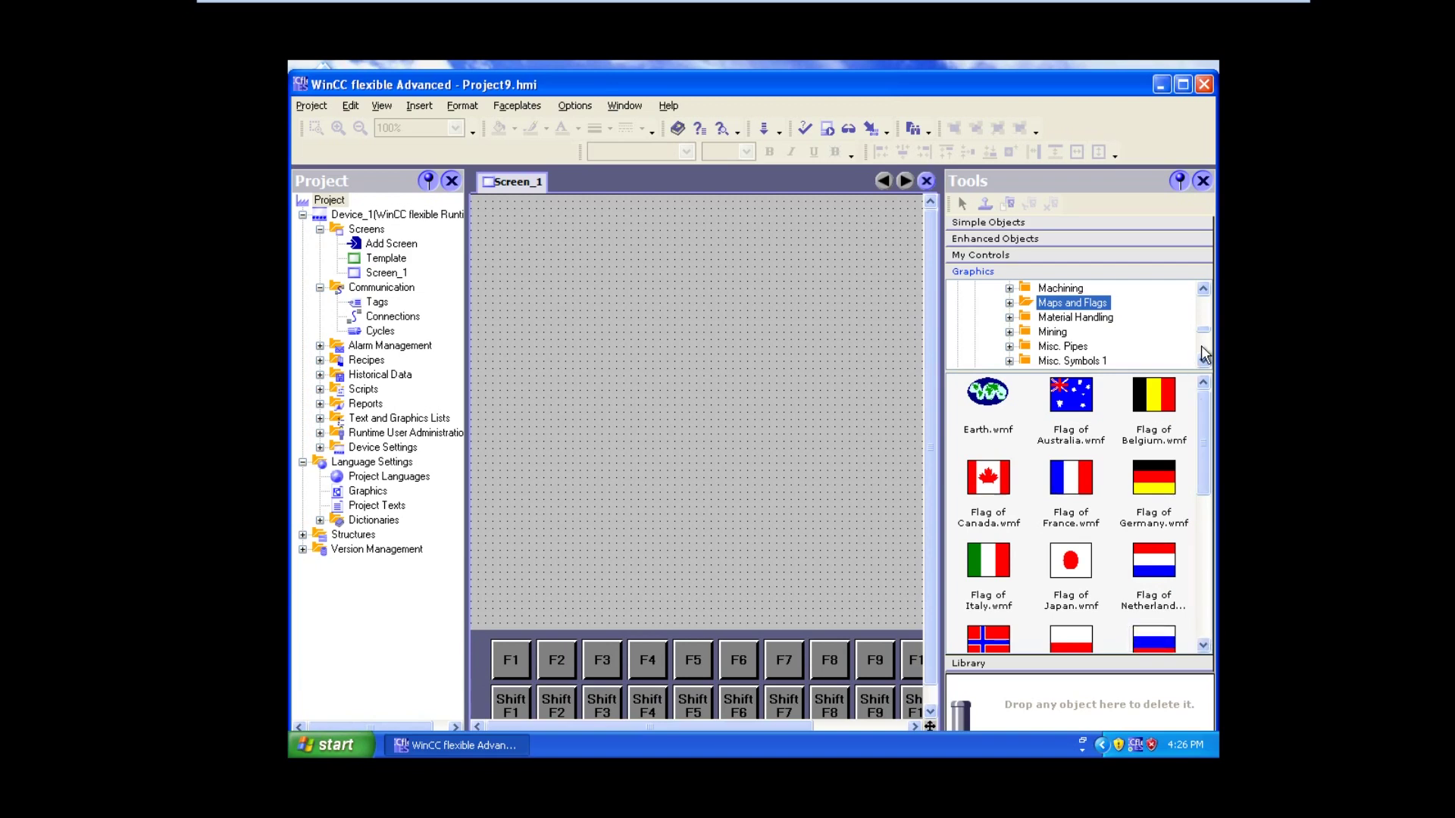
scroll(1205, 355, down, 2)
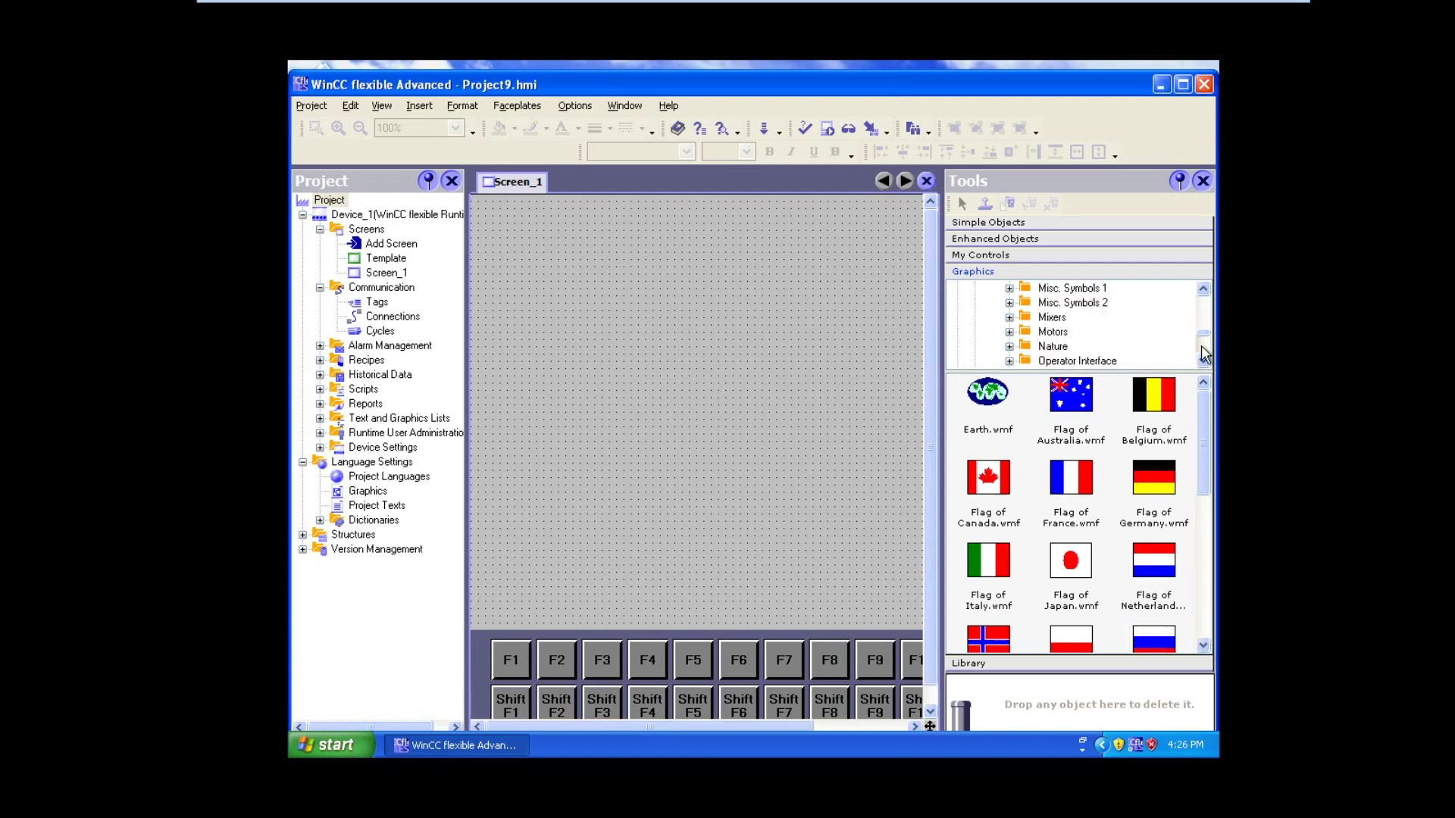
click(1057, 337)
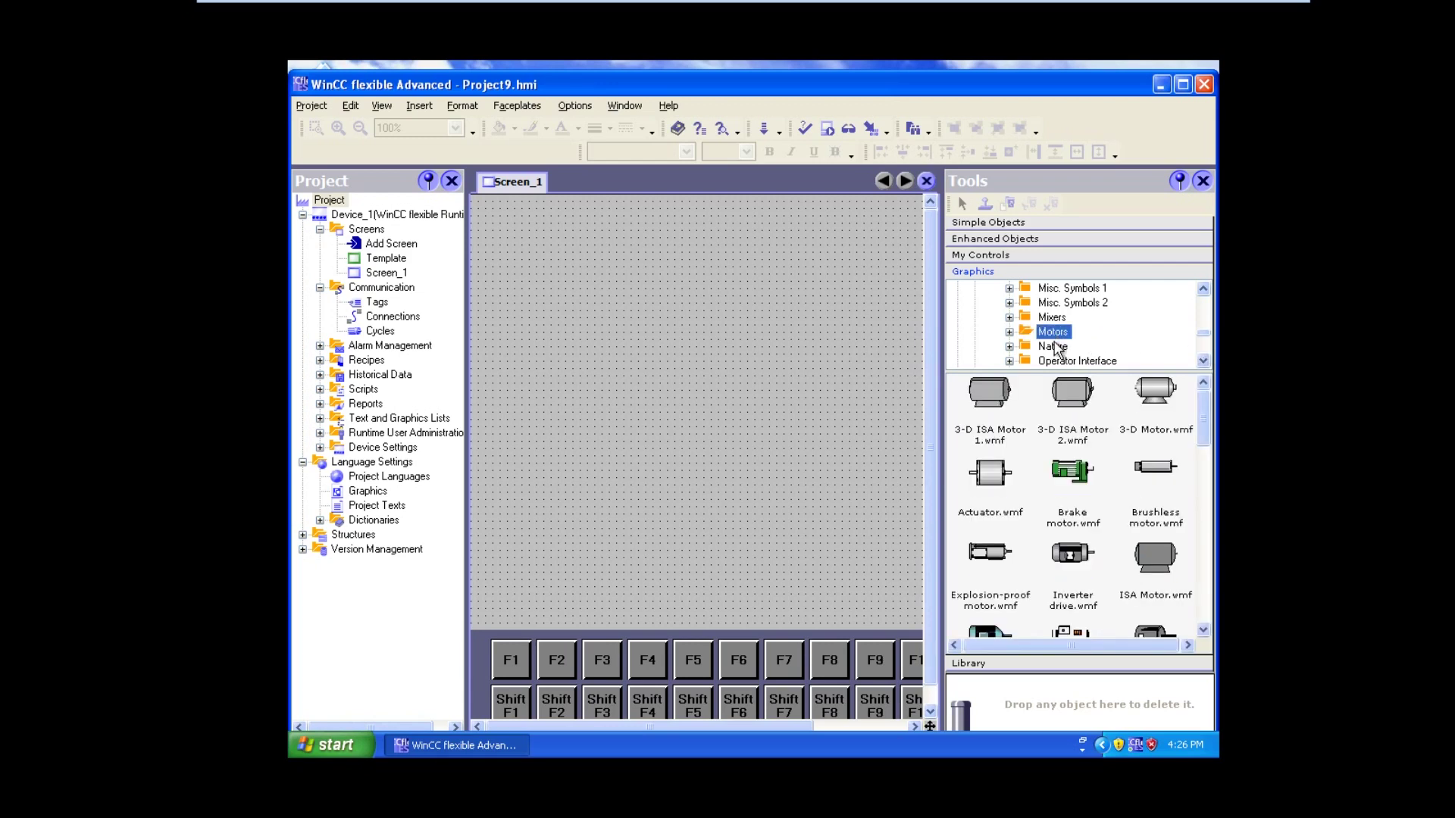
Look through the Nature, Tanks and Sensors graphics in SymbolFactory True Color.
click(1055, 347)
scroll(1200, 353, down, 4)
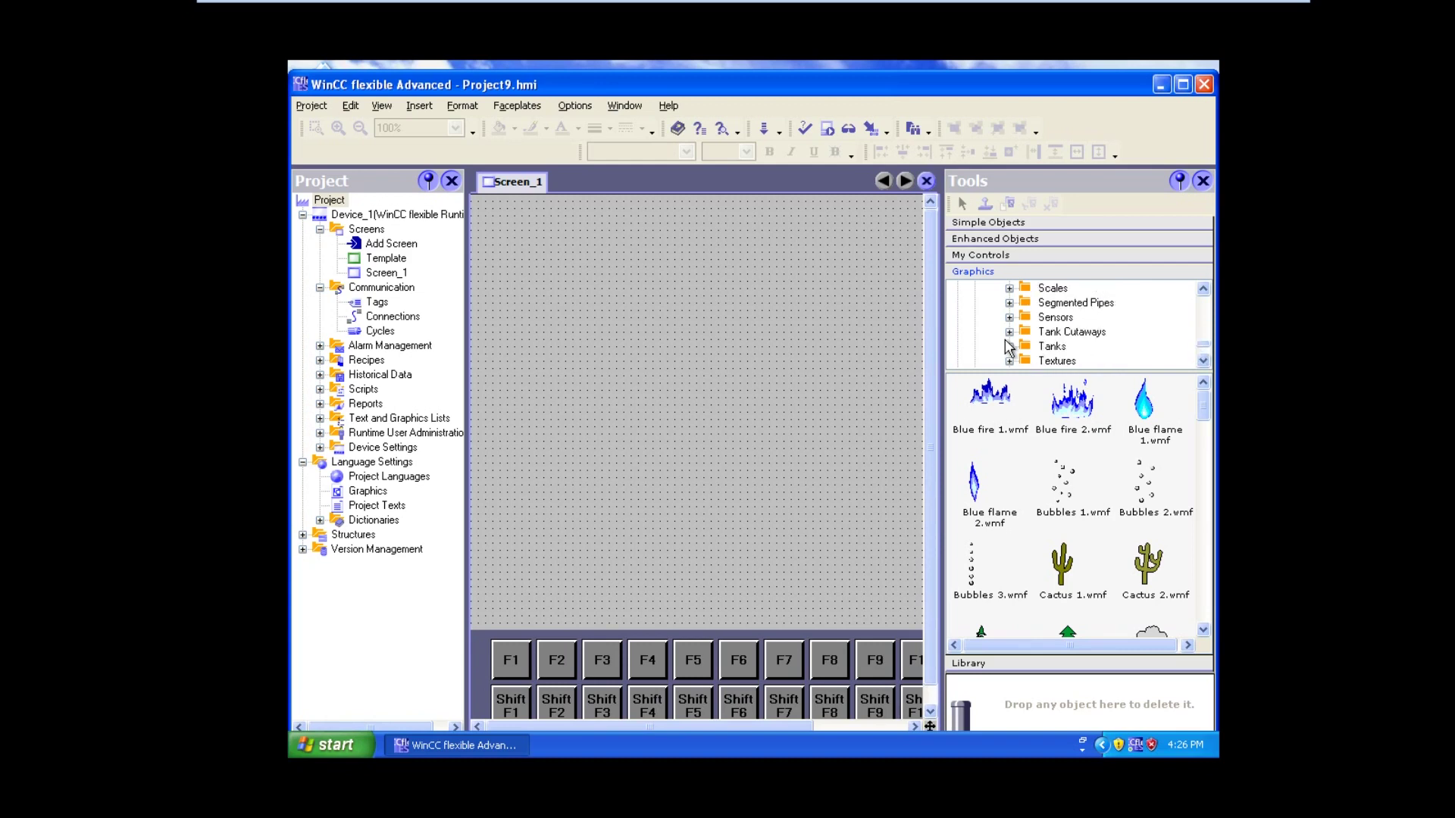
click(1050, 347)
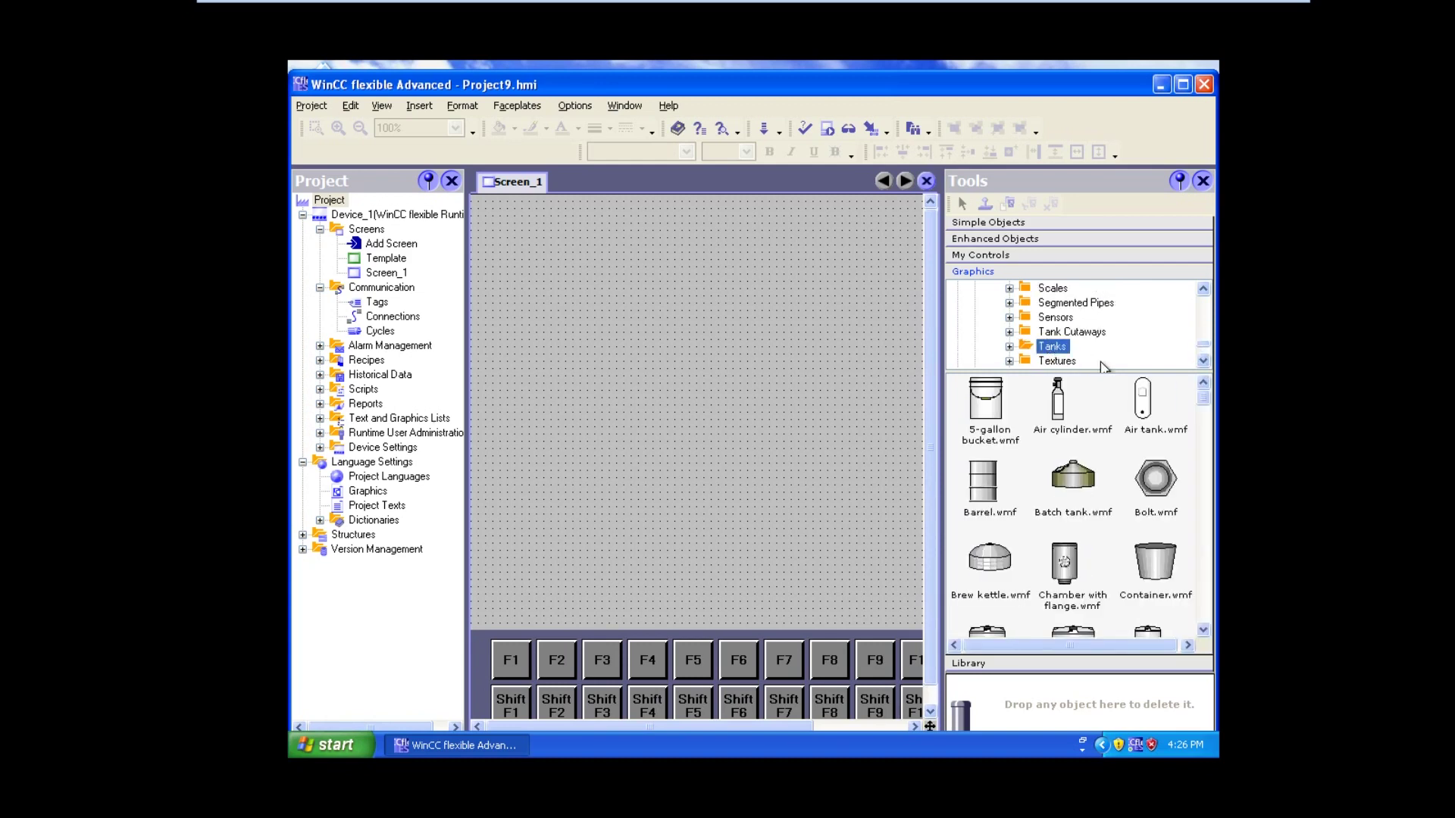
click(1058, 319)
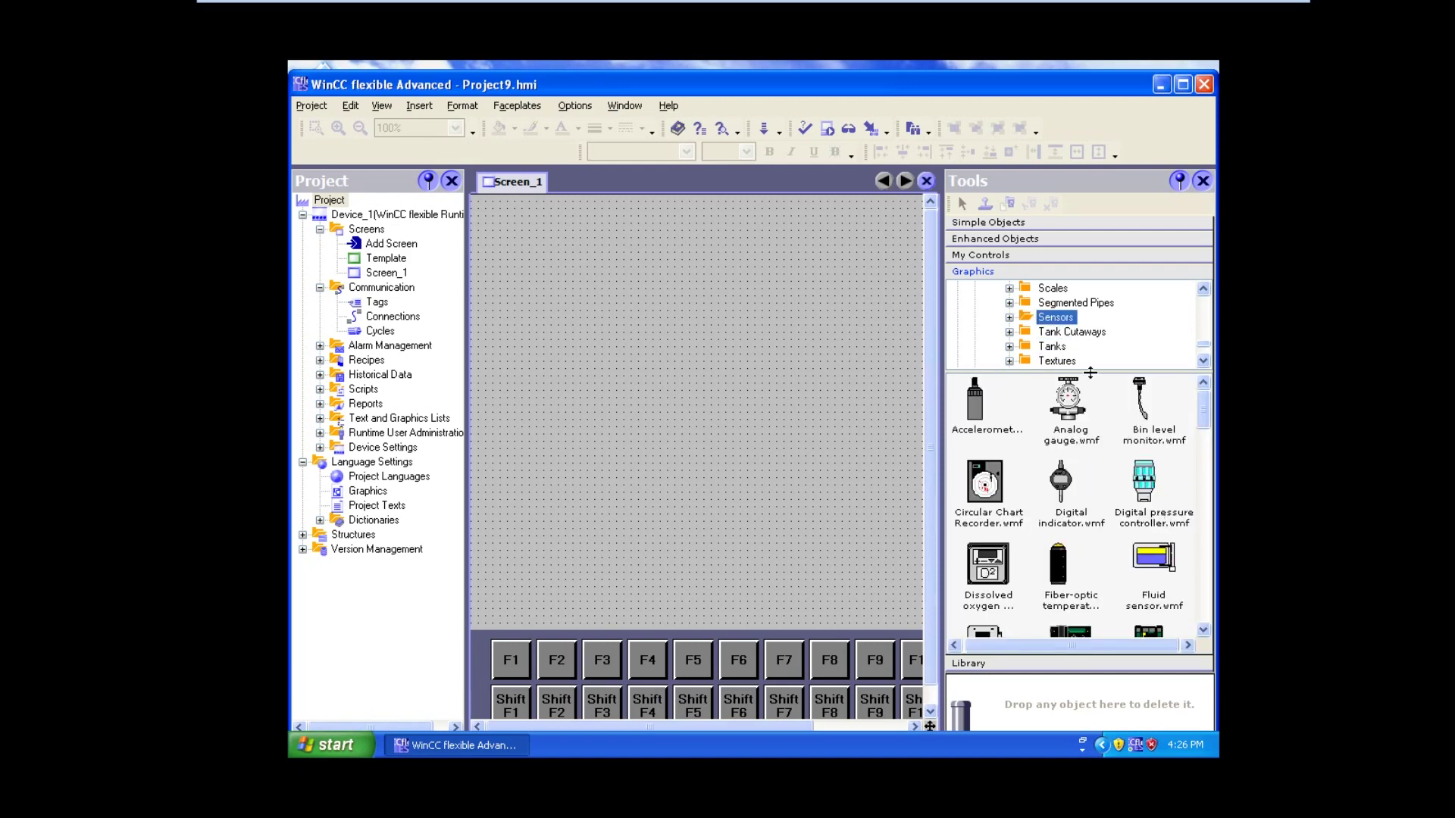
scroll(1209, 594, down, 3)
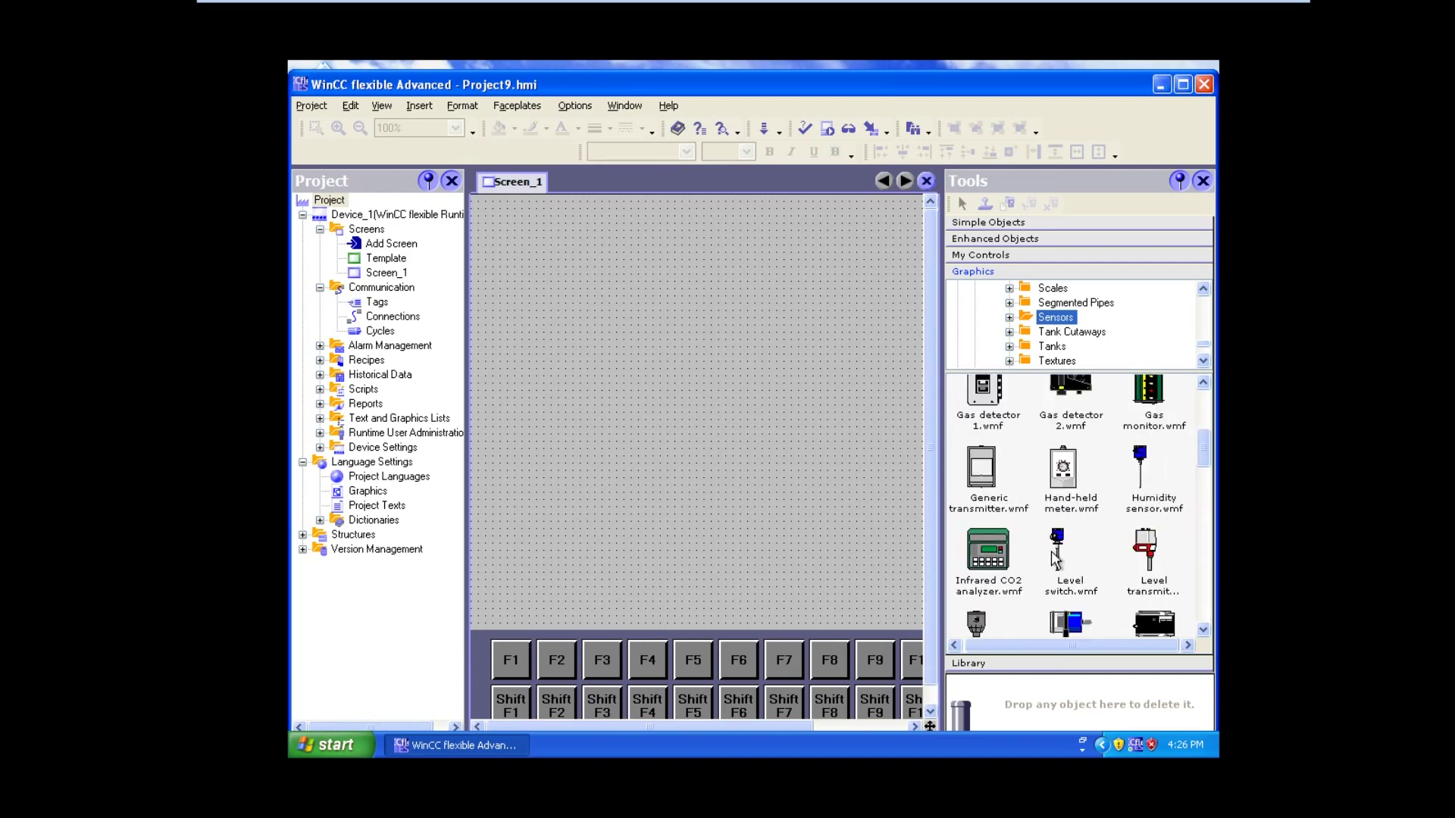
Try placing the Level transmitter 1 sensor graphic on Screen_1 and remove it again.
click(1152, 577)
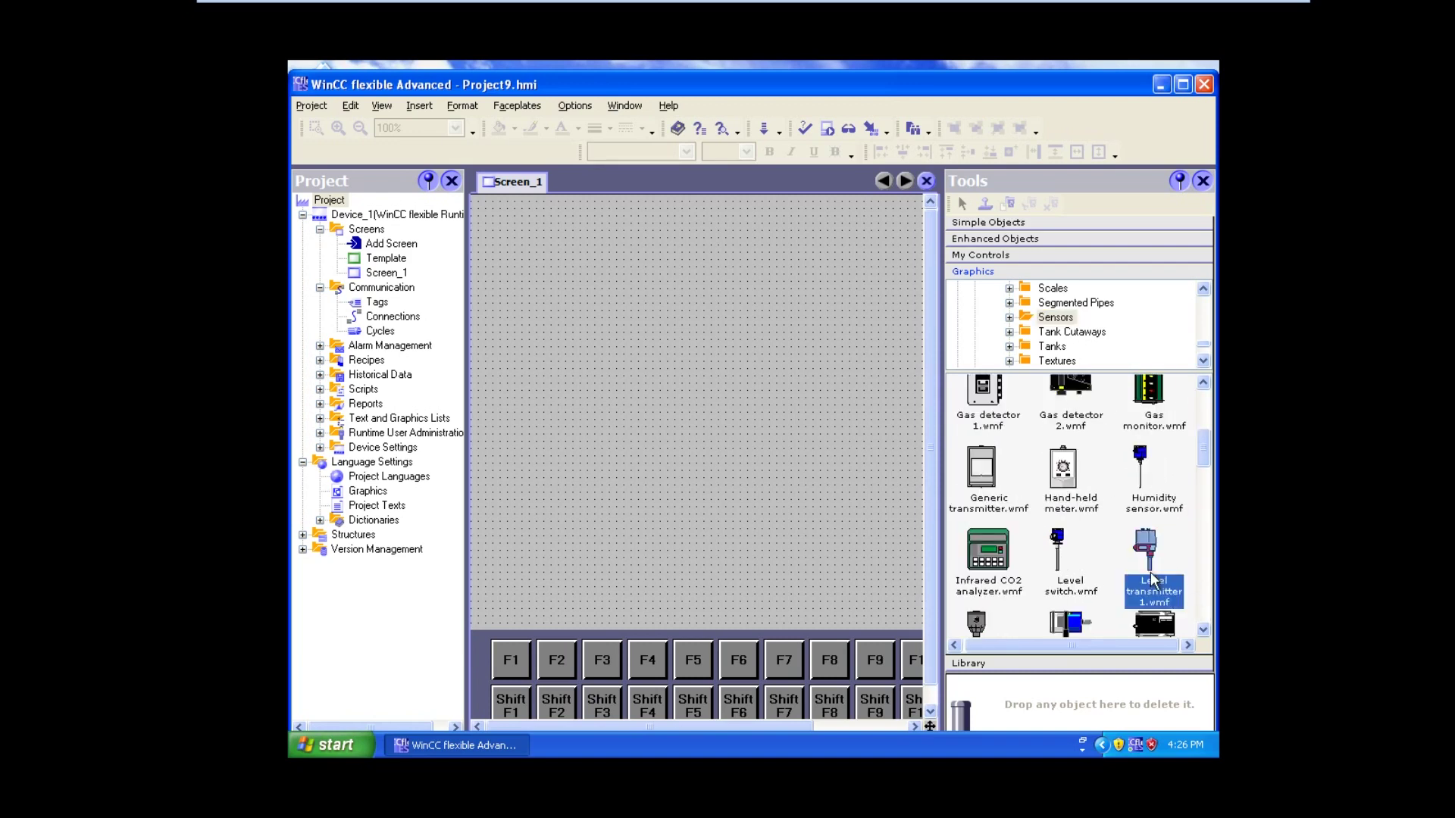
click(1200, 610)
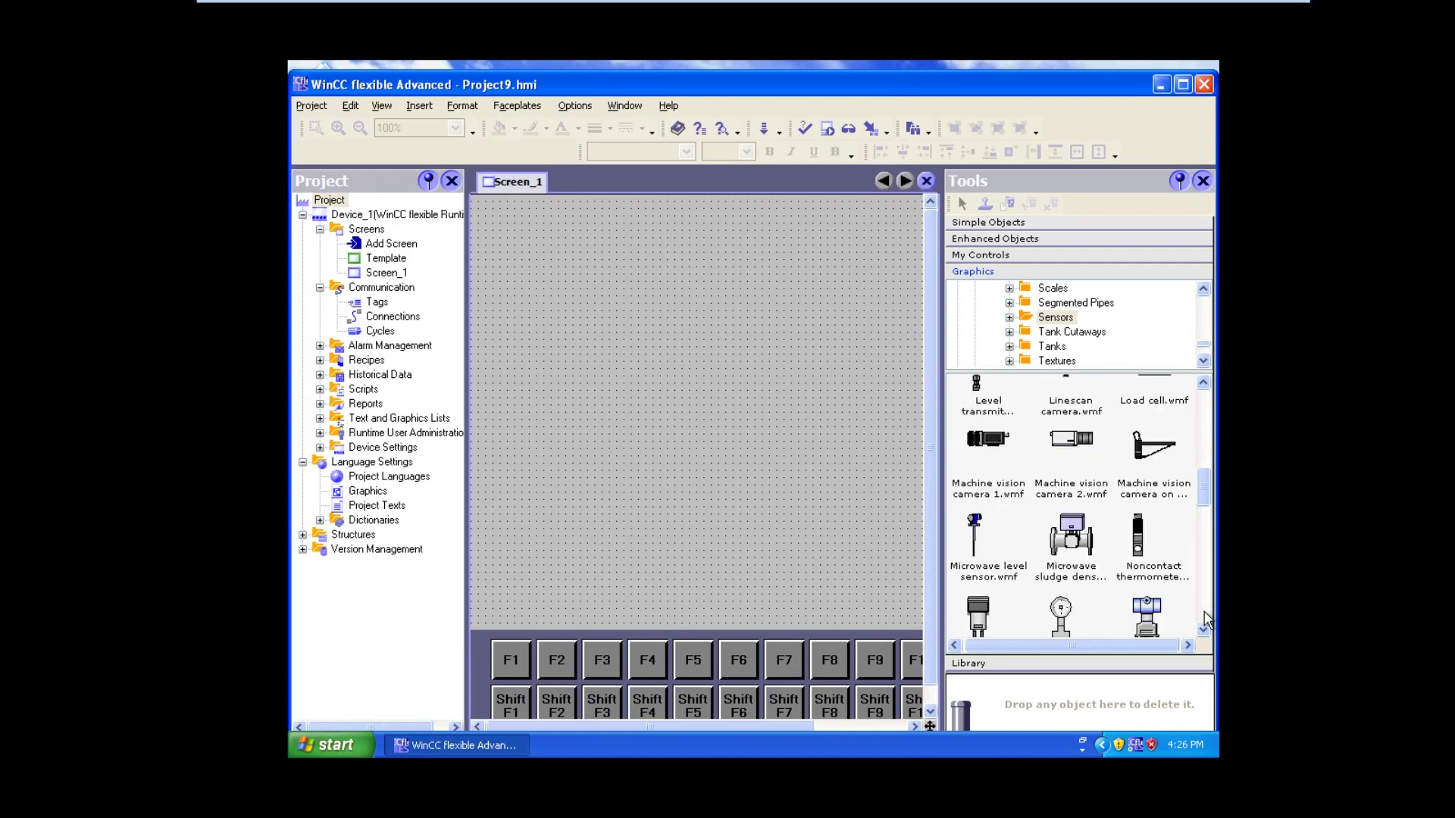
click(822, 414)
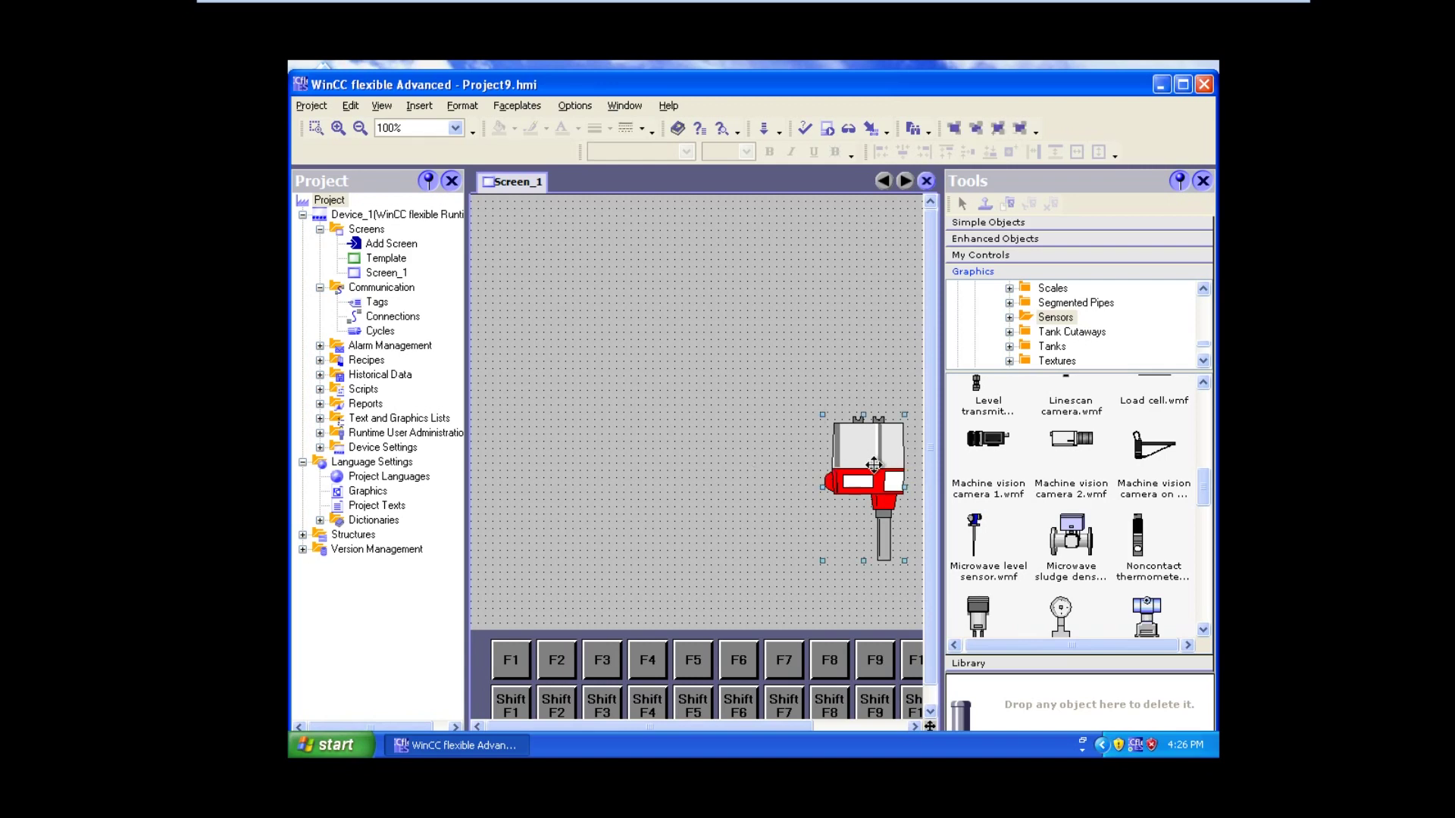
key(Delete)
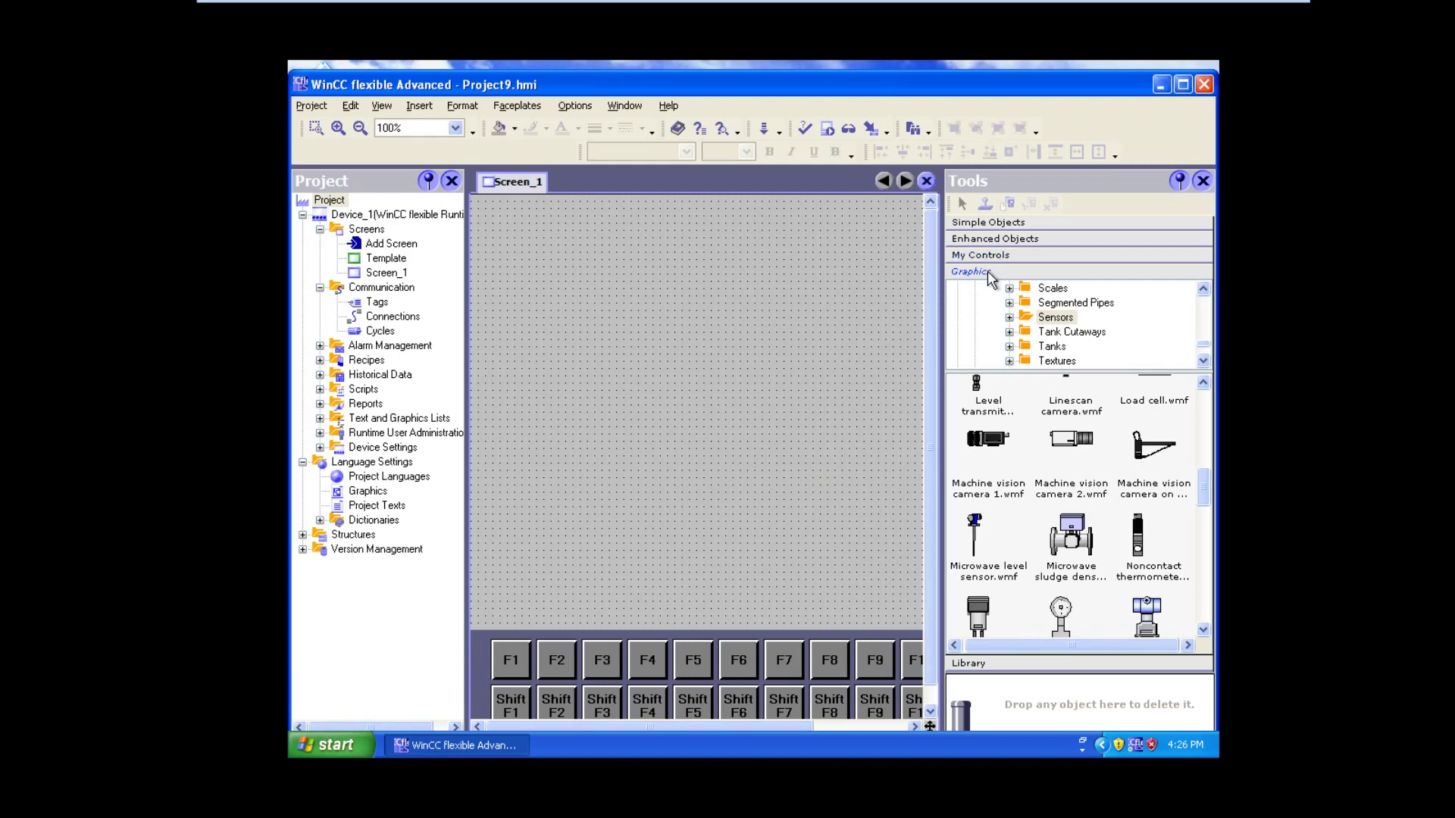
Show the Library group of the Tools view and narrow the view so that the full width of Screen_1 fits.
click(999, 665)
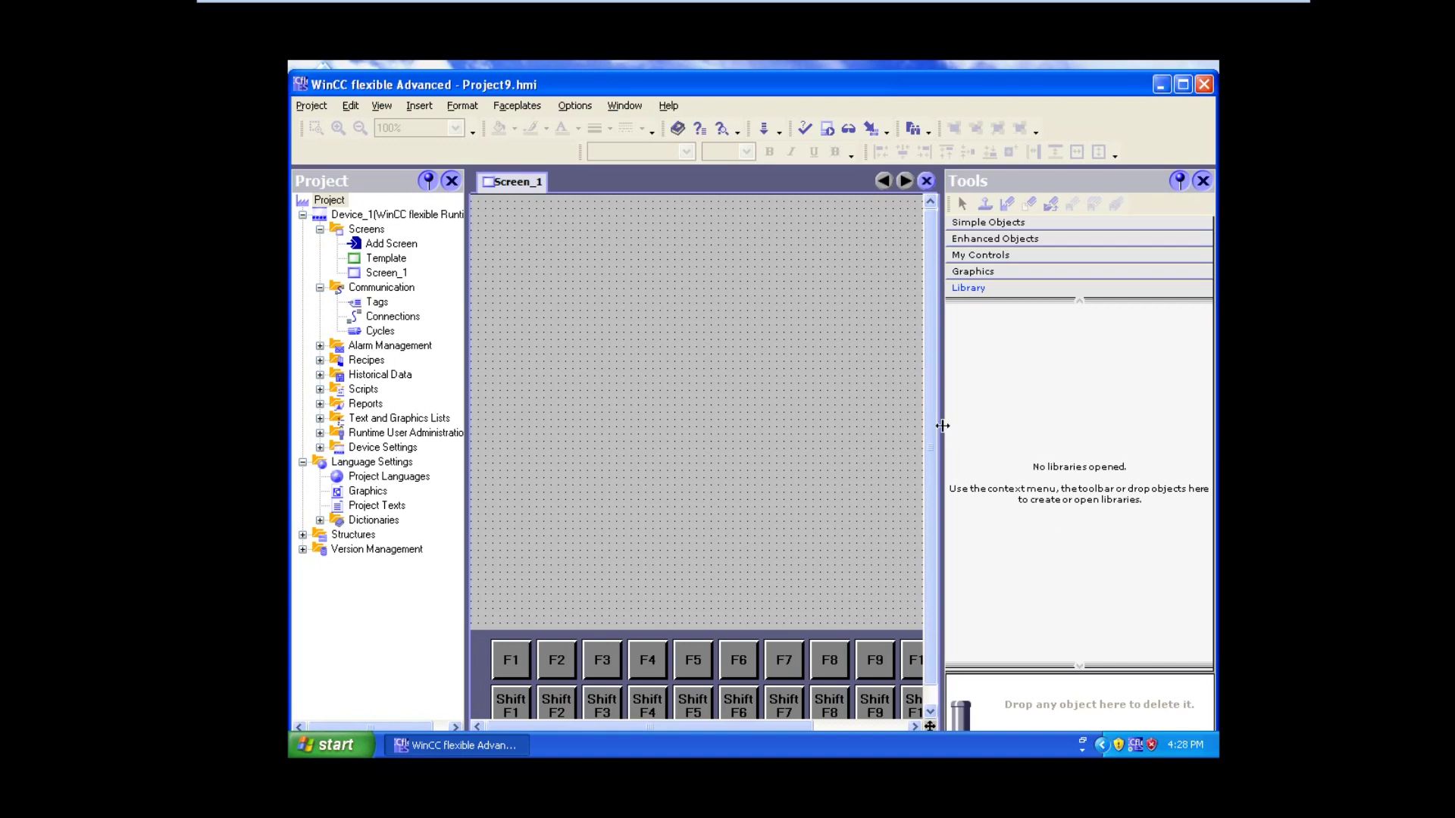
drag(941, 424, 1094, 404)
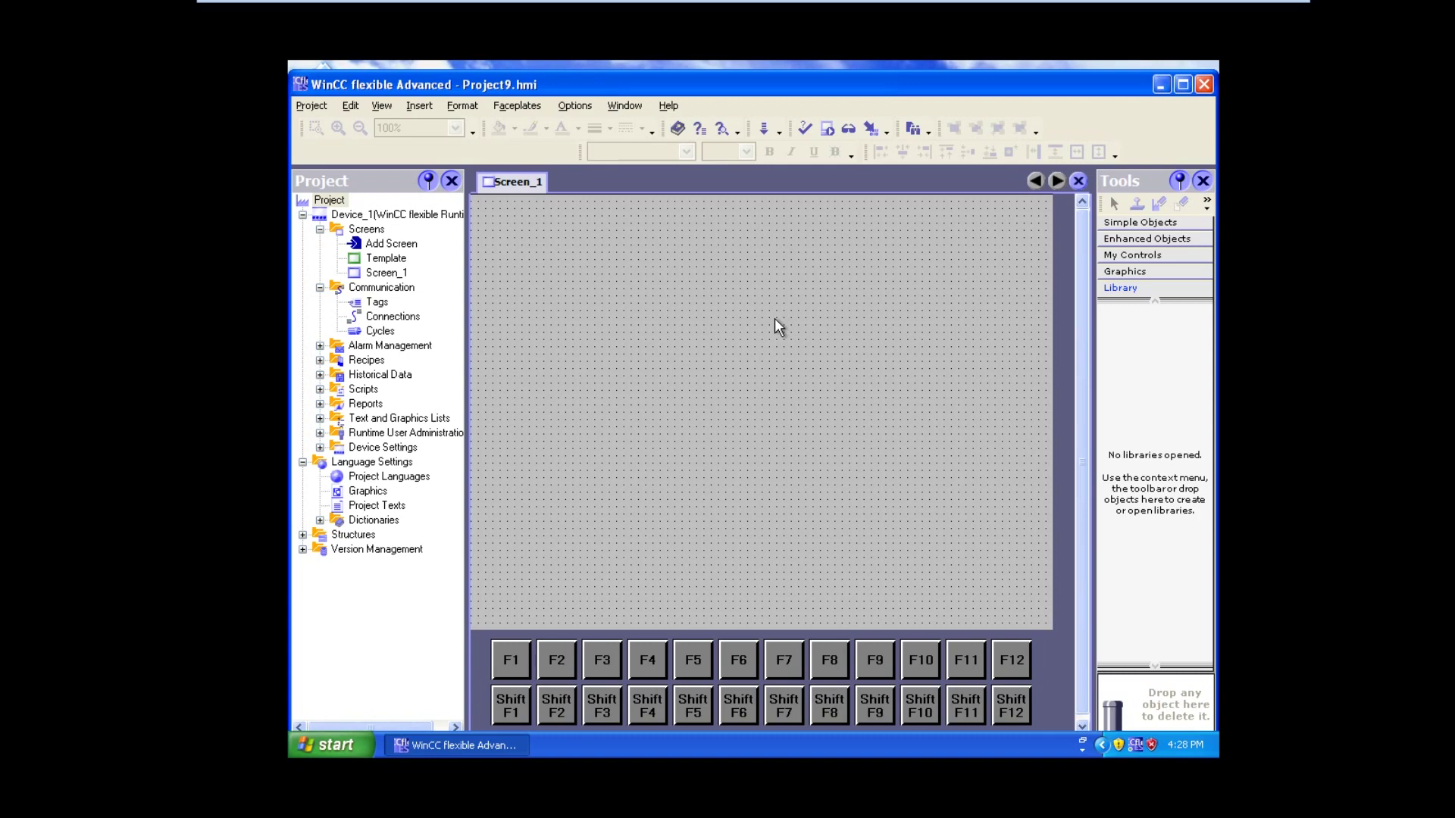
Take the SIEMENS13 virtual machine out of full-screen mode in VMware Workstation.
mouse_move(1265, 8)
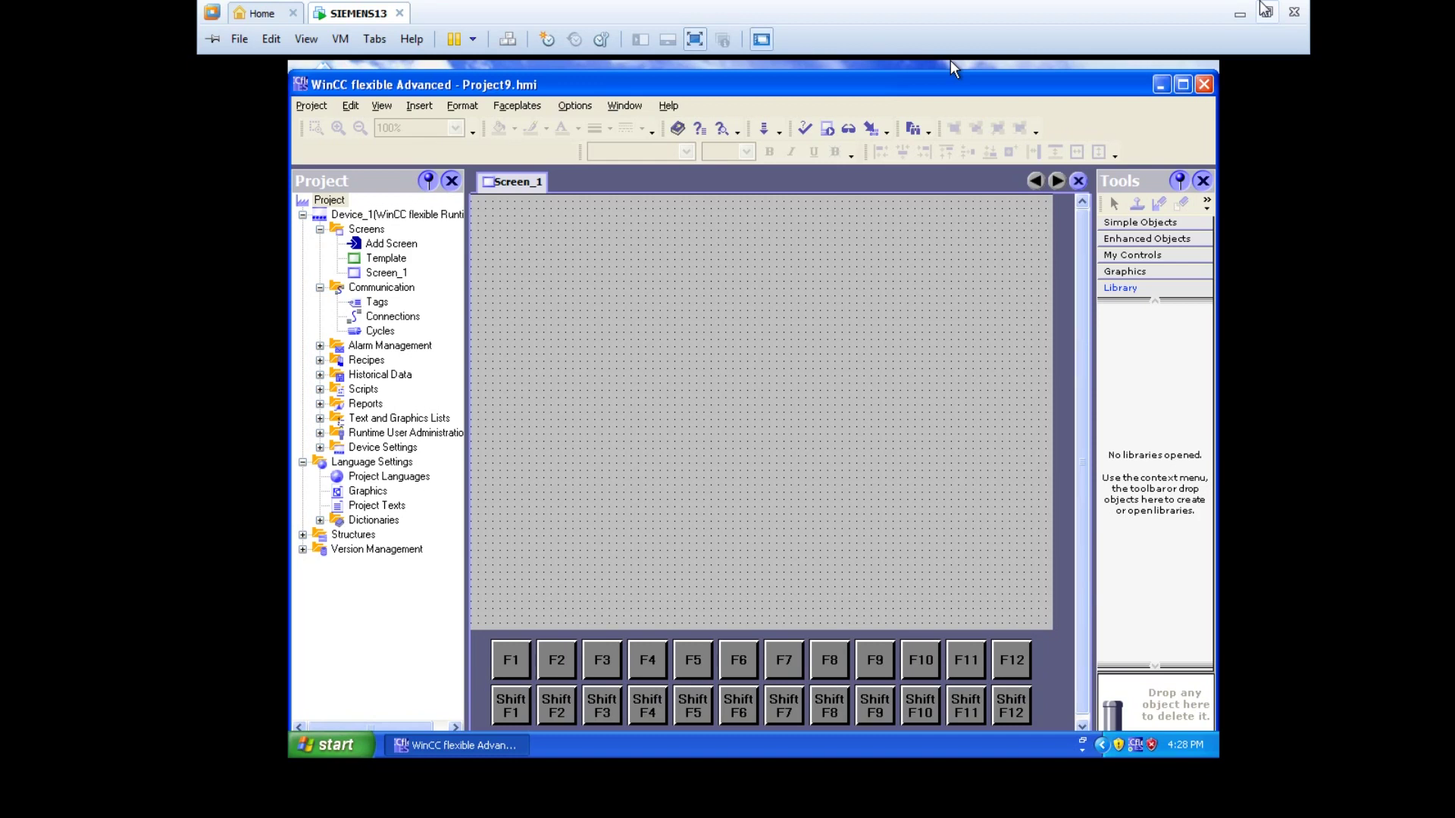
key(ctrl+alt+Return)
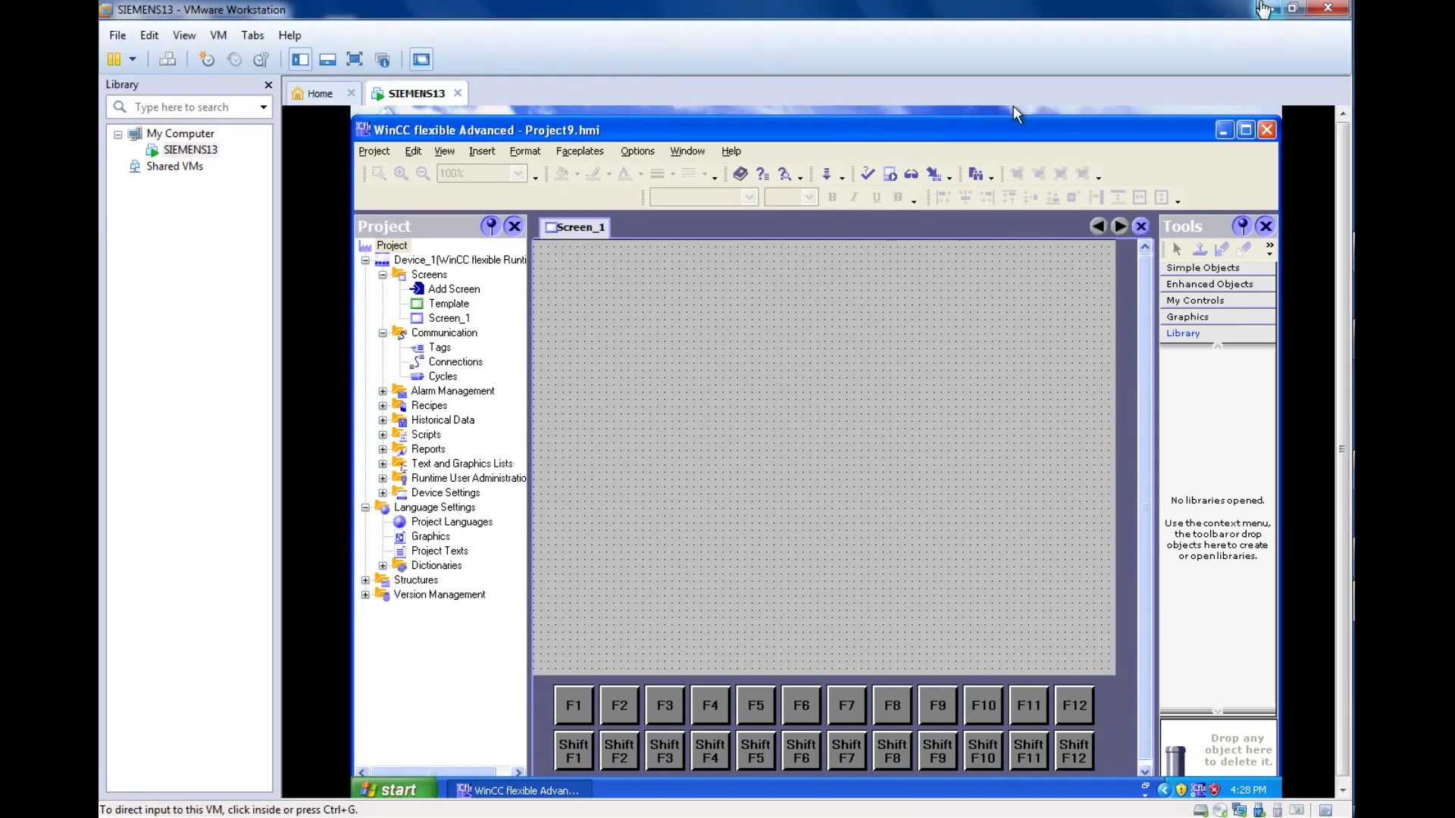